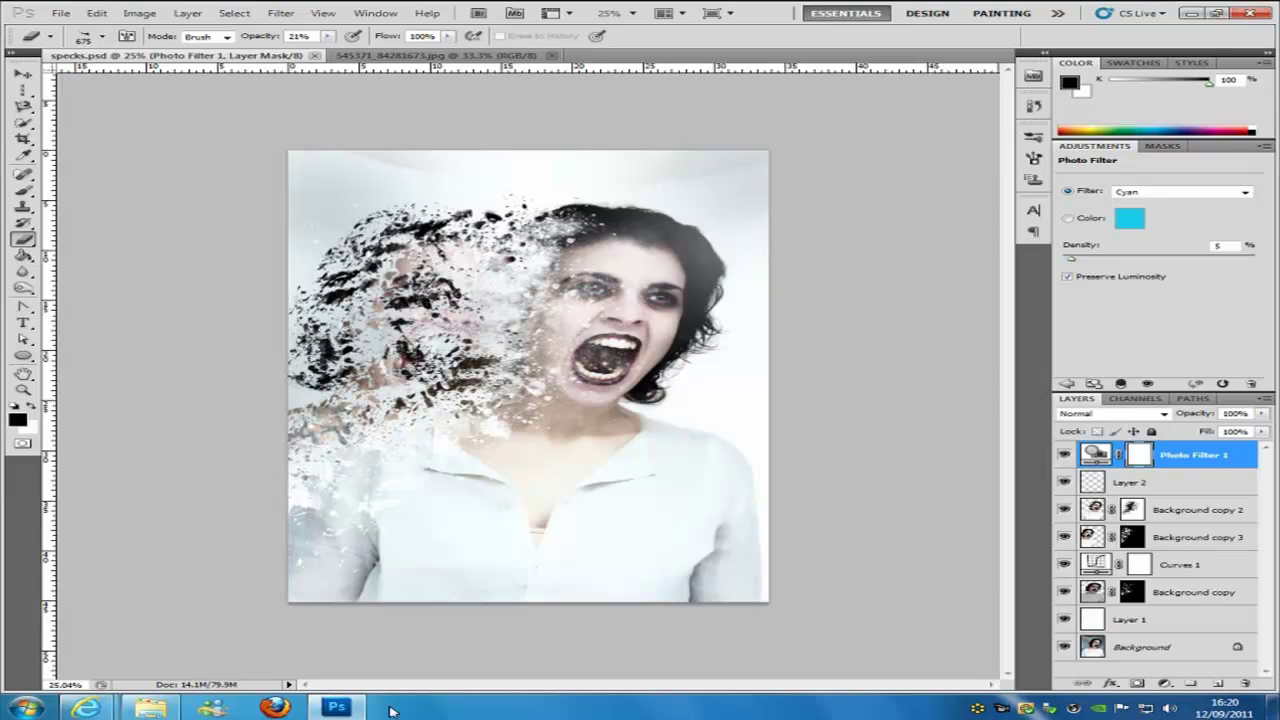
Switch to the original portrait document 545371_84281673.jpg.
left_click(453, 57)
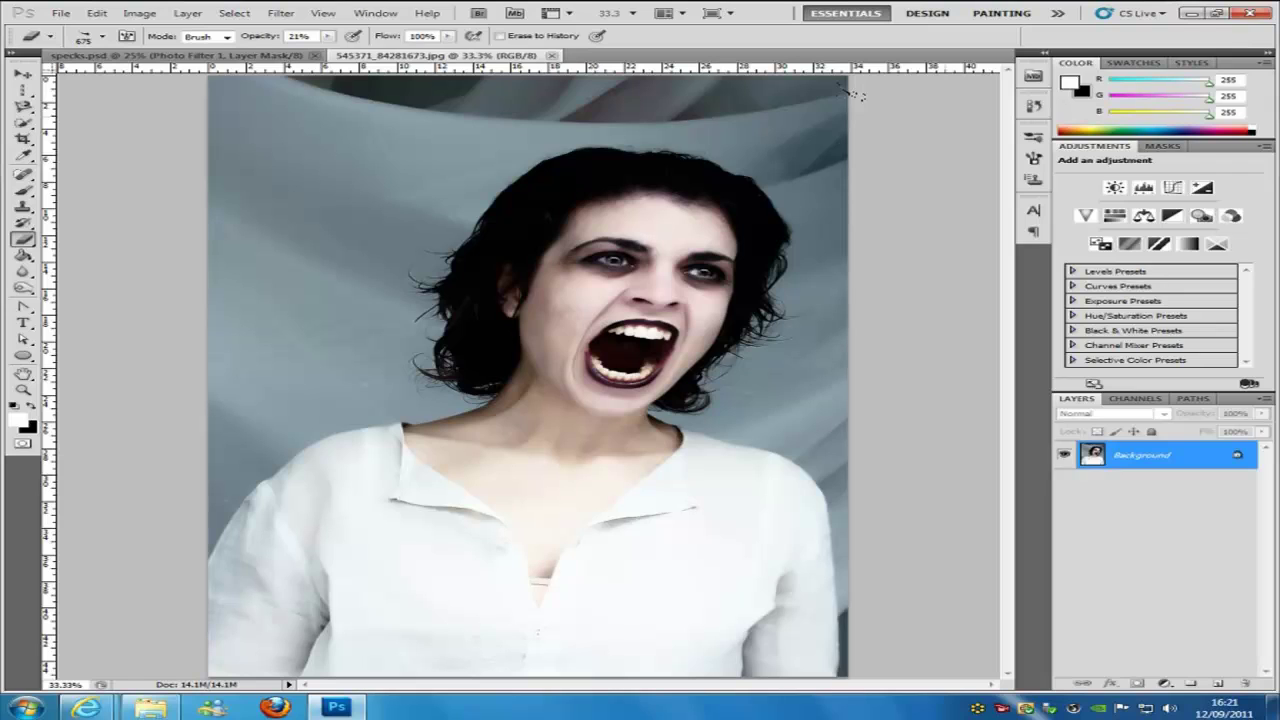
left_click(61, 13)
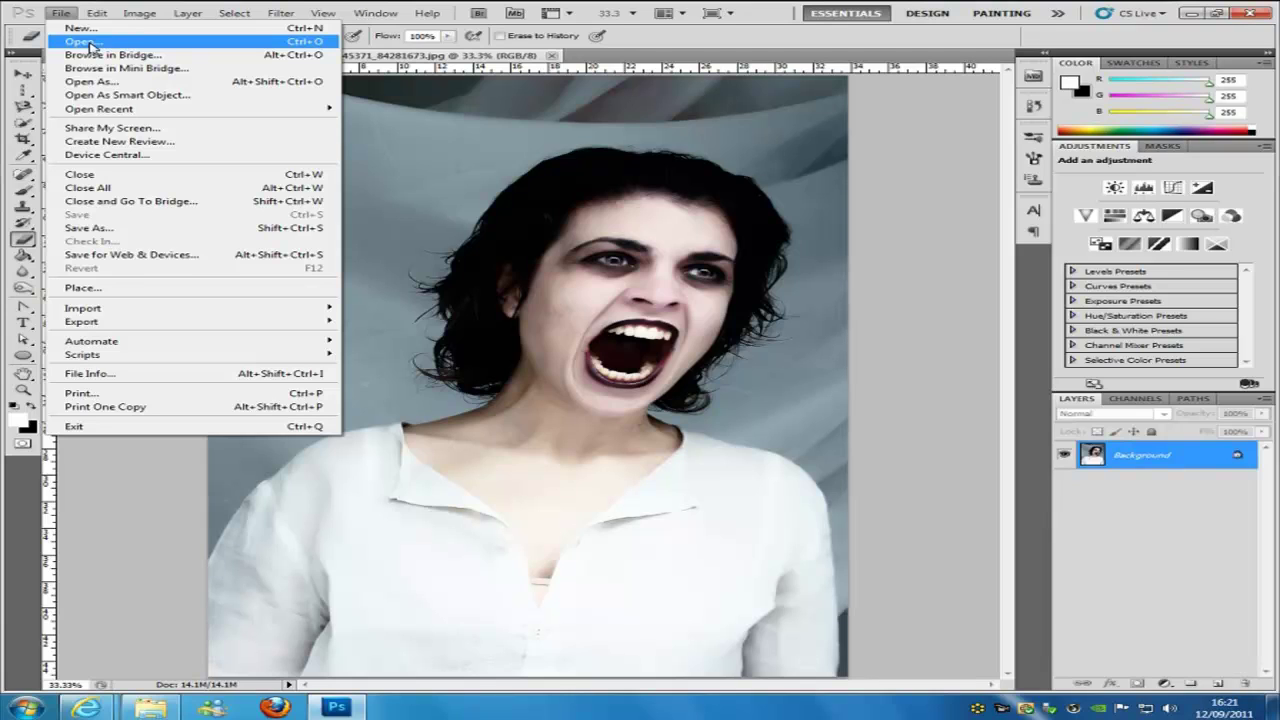
key("Escape")
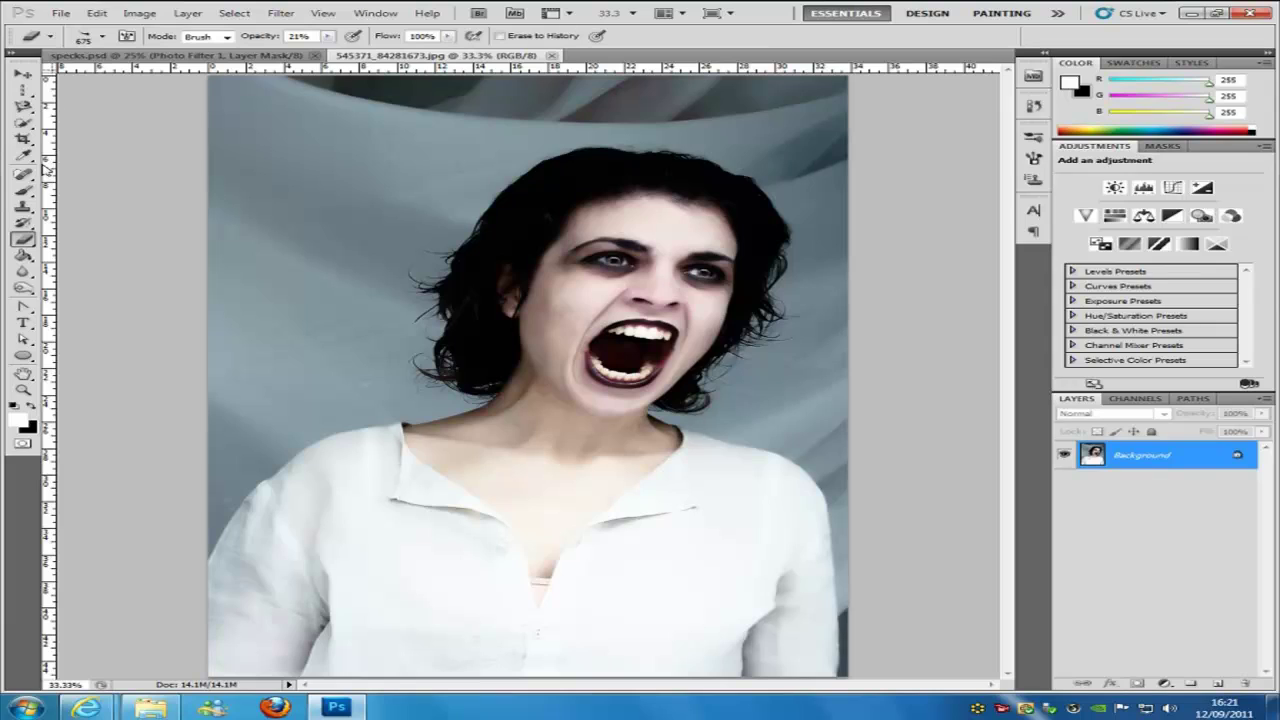
Select the whole woman, including hair and shirt, with the Quick Selection tool at a 25 px brush size.
left_click(25, 124)
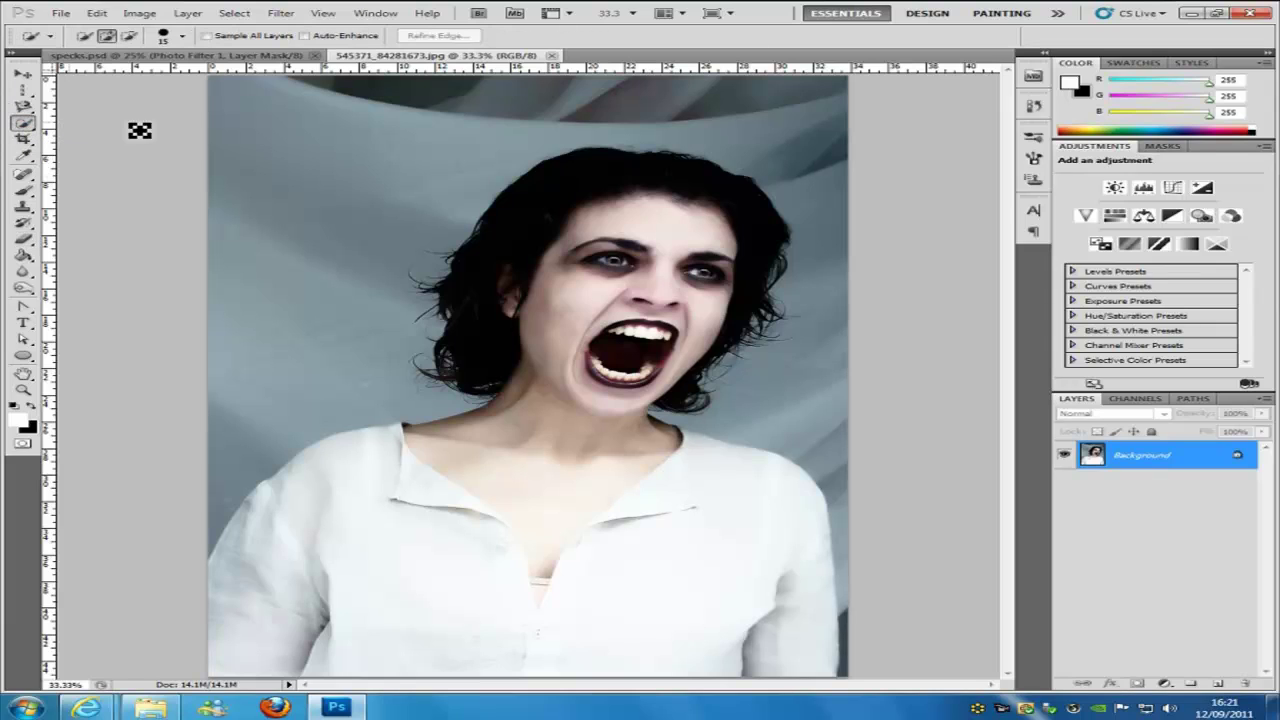
key("bracketright")
mouse_move(602, 252)
left_mouse_down()
mouse_move(554, 532)
mouse_move(560, 626)
left_mouse_up()
left_click(640, 355, "alt")
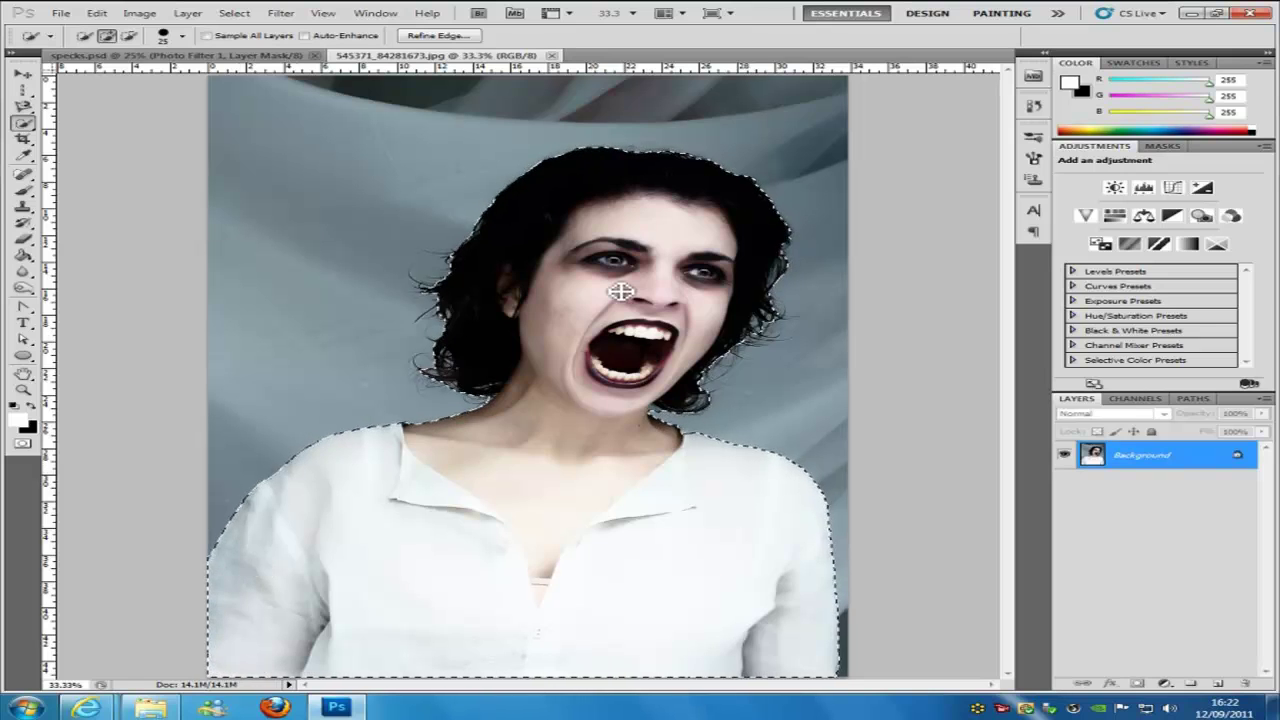
Refine the selection's edge with Smart Radius at 250 px and brush over the hair edges beside the neck.
left_click(447, 36)
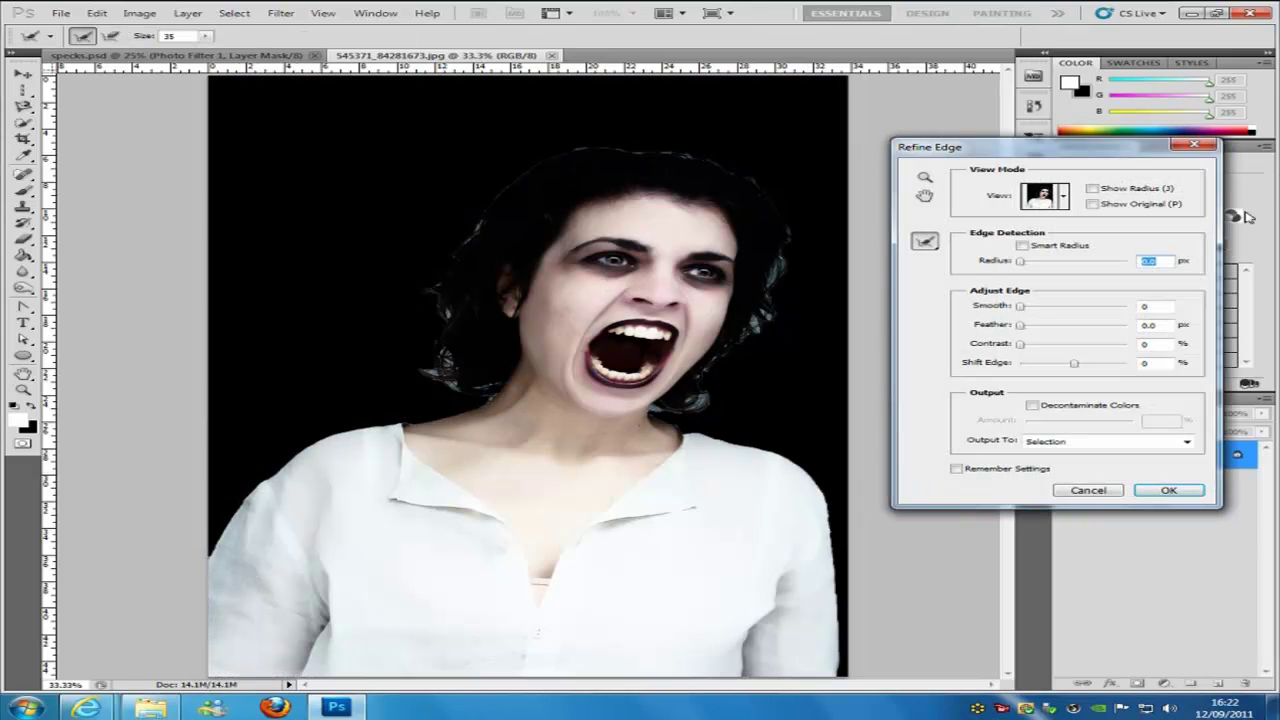
left_click(1022, 246)
left_click_drag(1024, 263, 1206, 275)
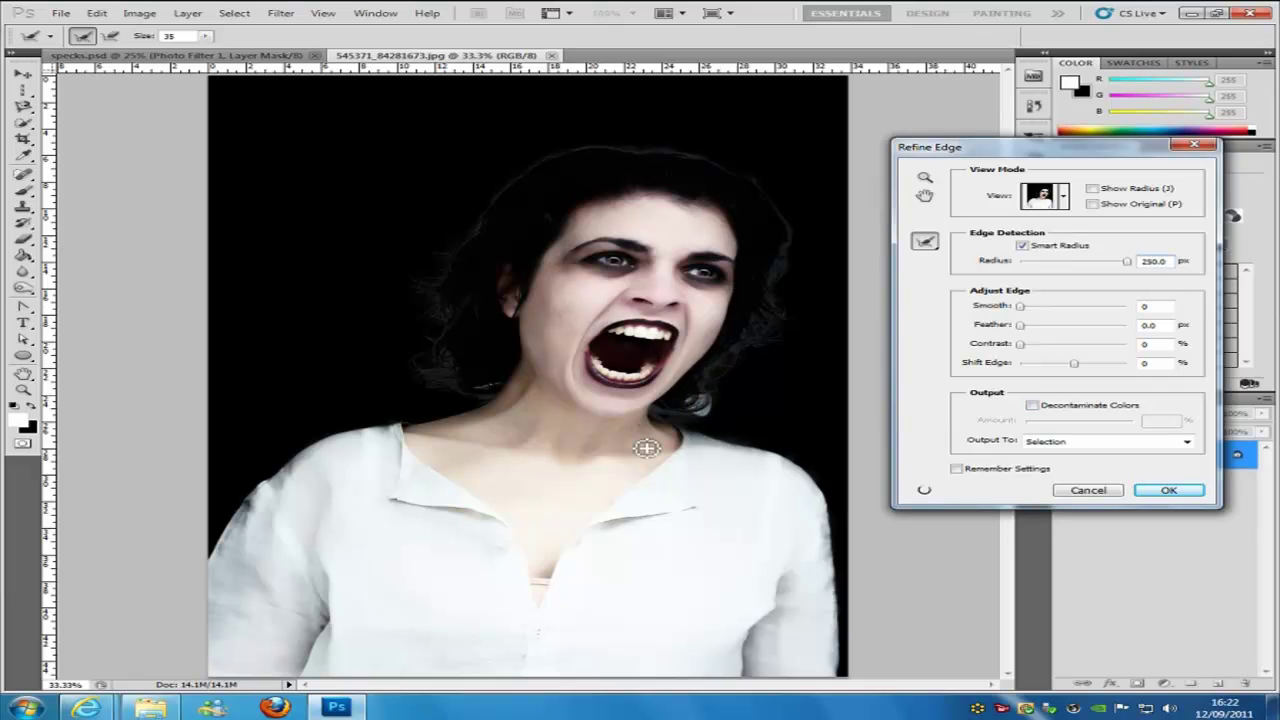
left_click_drag(484, 390, 500, 380)
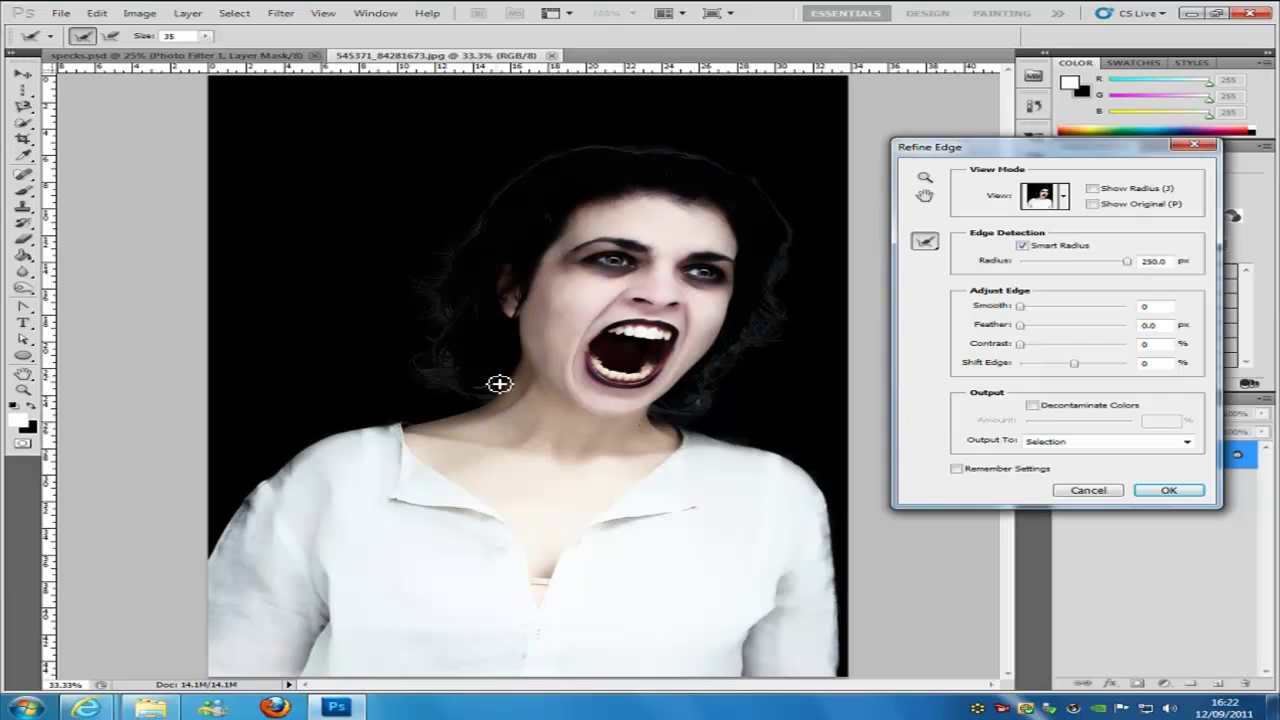
left_click_drag(600, 399, 709, 406)
Decontaminate the edge colors at 100% and output the refined selection to a new layer.
left_click(1033, 405)
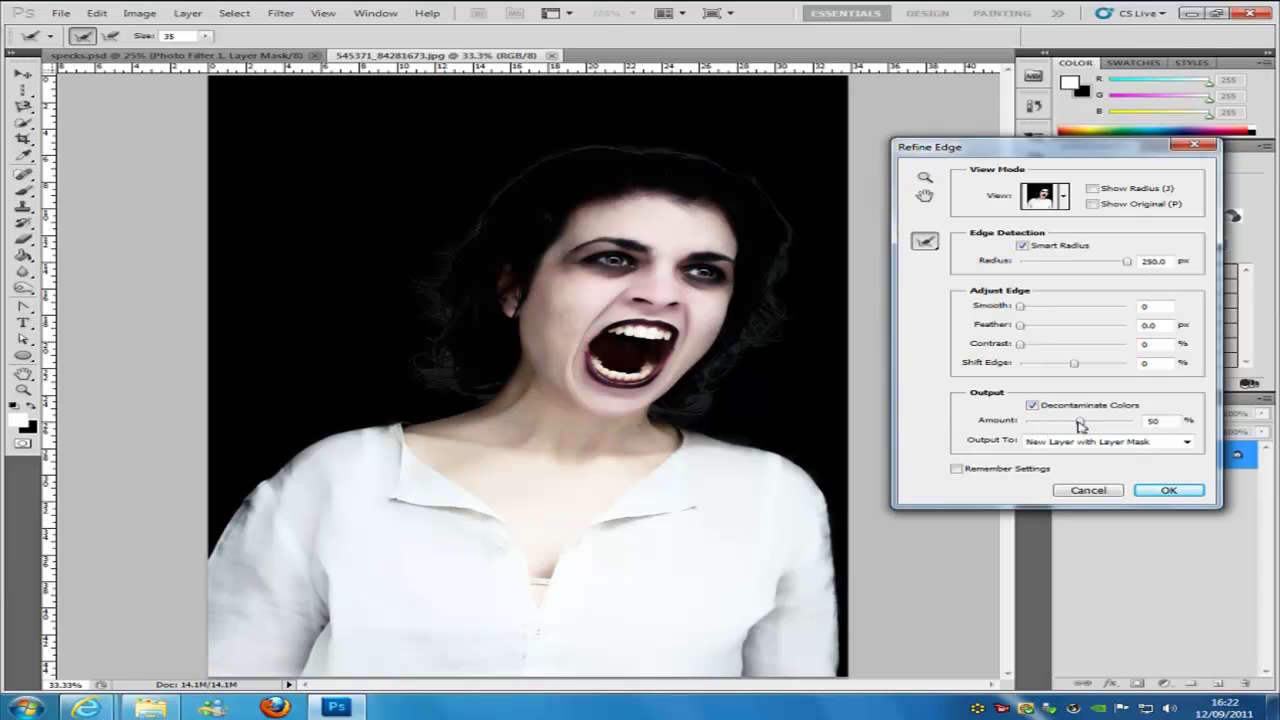
left_click(1088, 443)
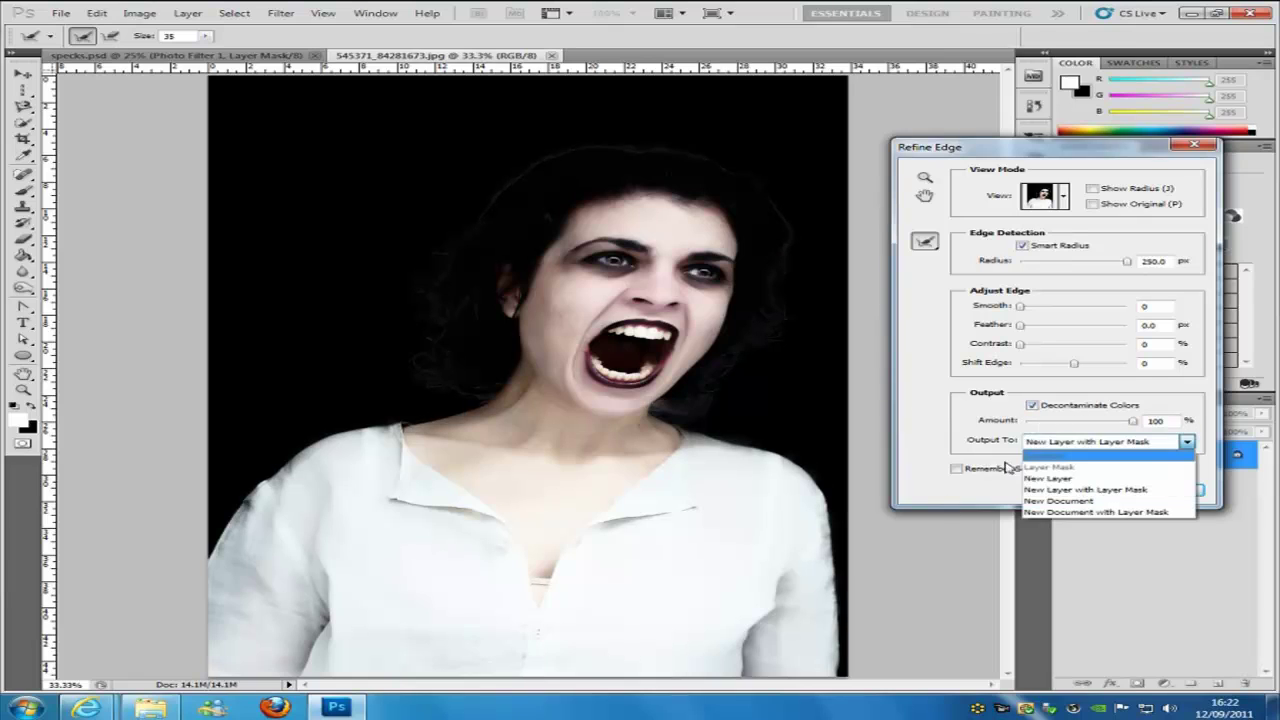
left_click(1062, 478)
left_click(1172, 491)
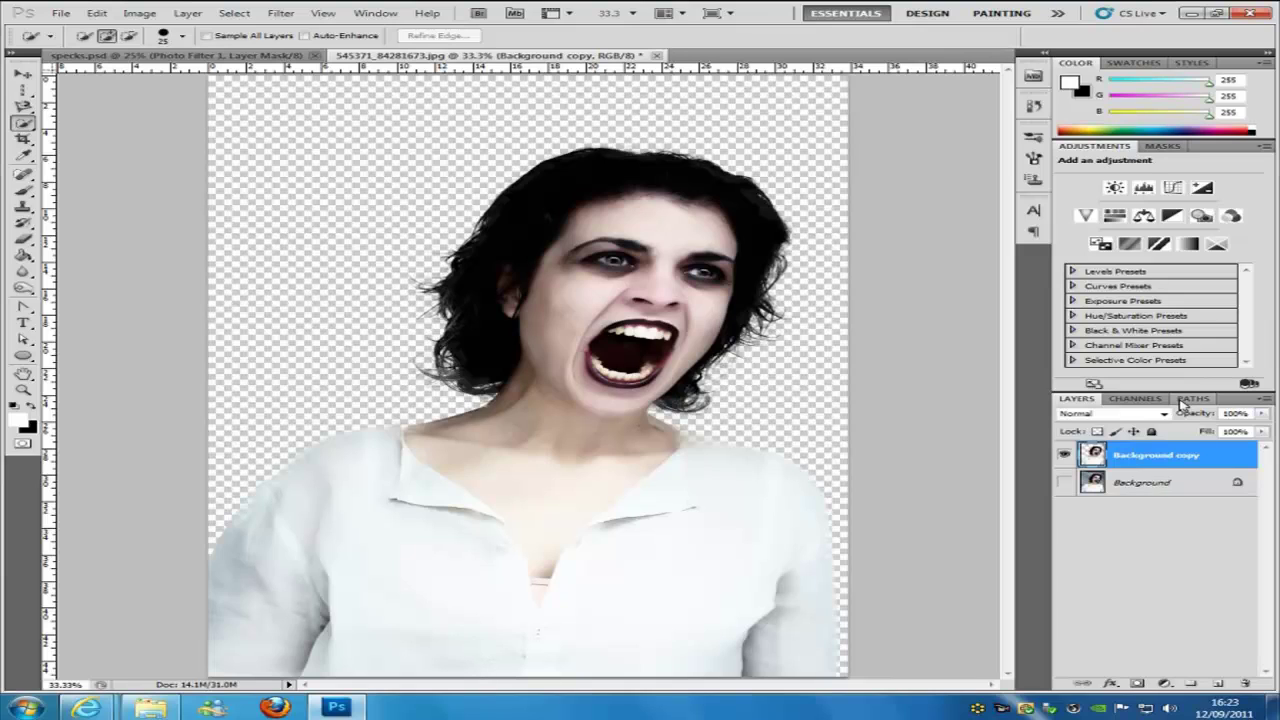
Duplicate the cutout layer twice and hide the topmost copy, Background copy 3.
key("ctrl+j")
key("ctrl+j")
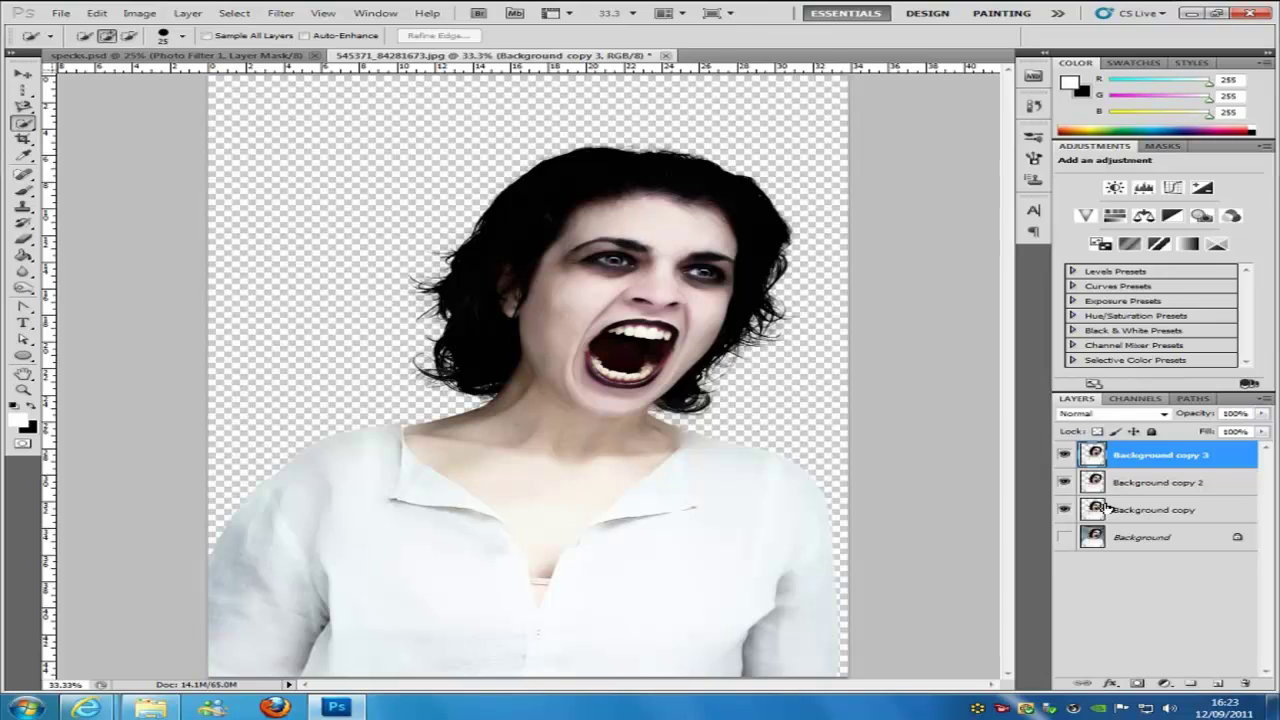
left_click(1064, 455)
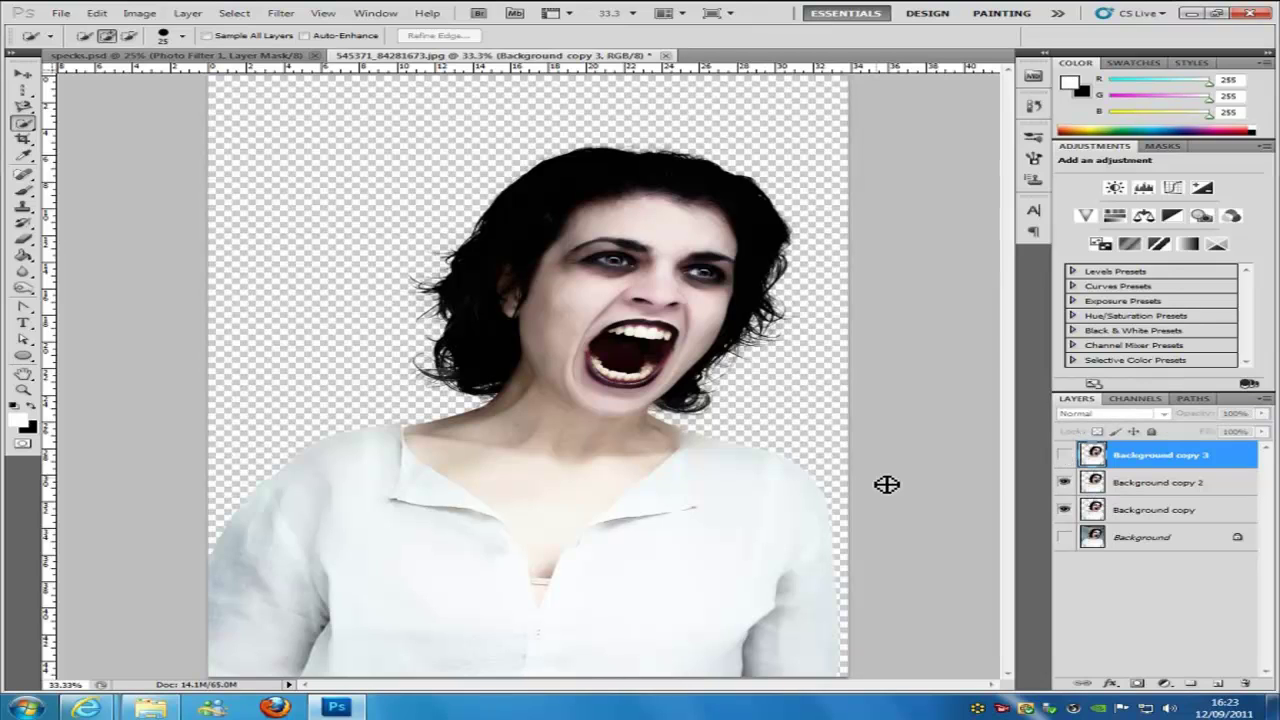
Free-transform the Background copy layer, stretching it leftward and slightly upward to about 126% width and 104% height.
left_click(1163, 512)
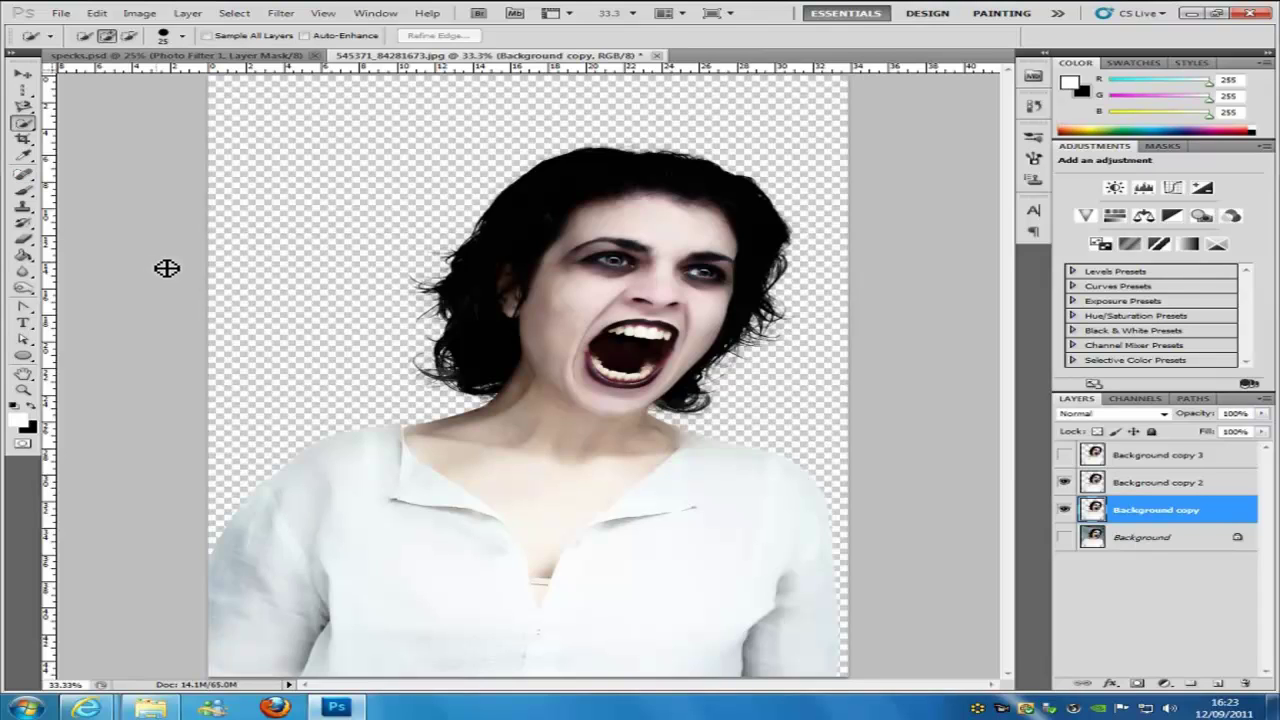
key("ctrl+t")
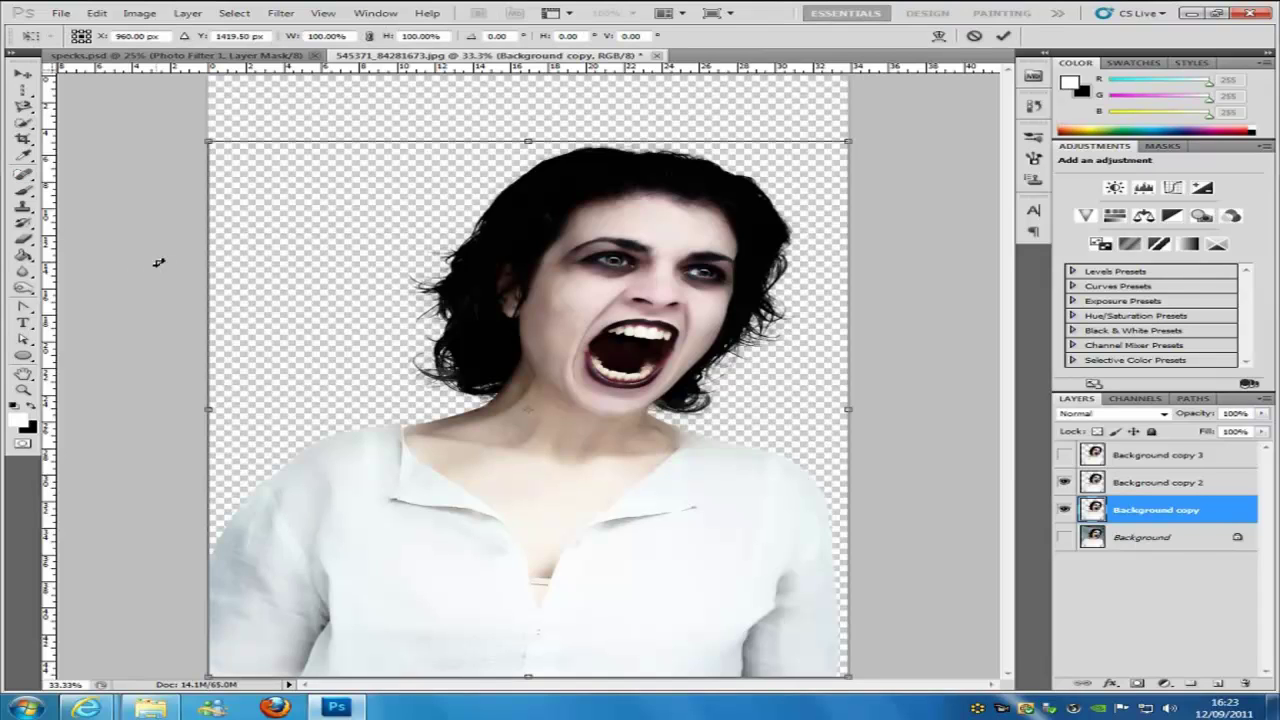
left_click_drag(552, 316, 519, 304)
left_click_drag(555, 311, 567, 314)
left_click_drag(215, 149, 40, 121)
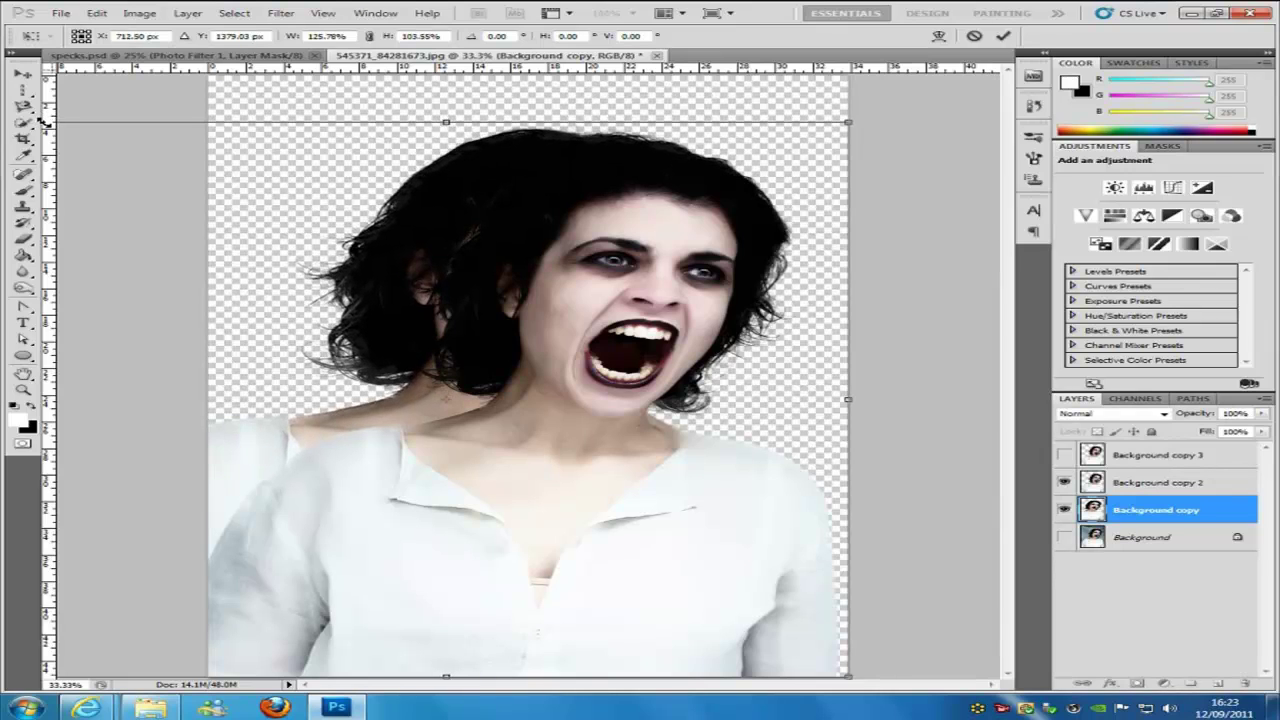
left_click(1006, 37)
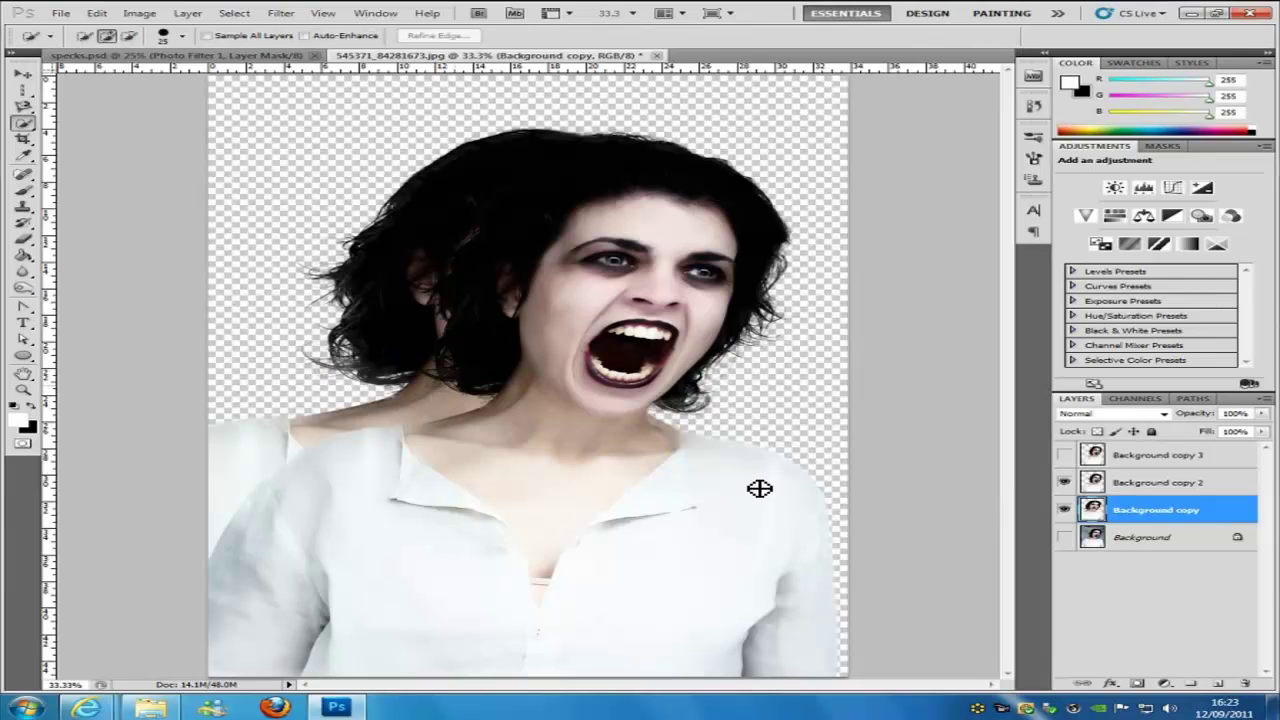
Show Background copy 3, shift it left of the original figure and scale it to about 99% width and 105% height.
left_click(1064, 455)
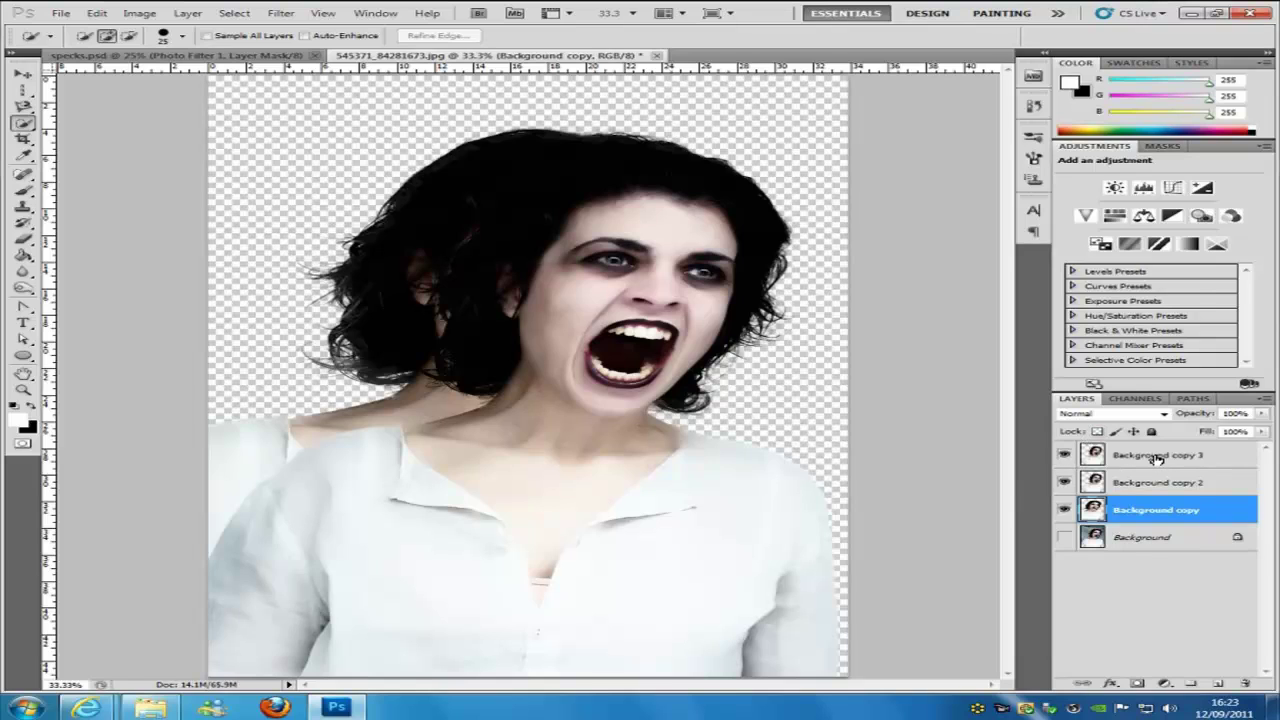
left_click(1158, 457)
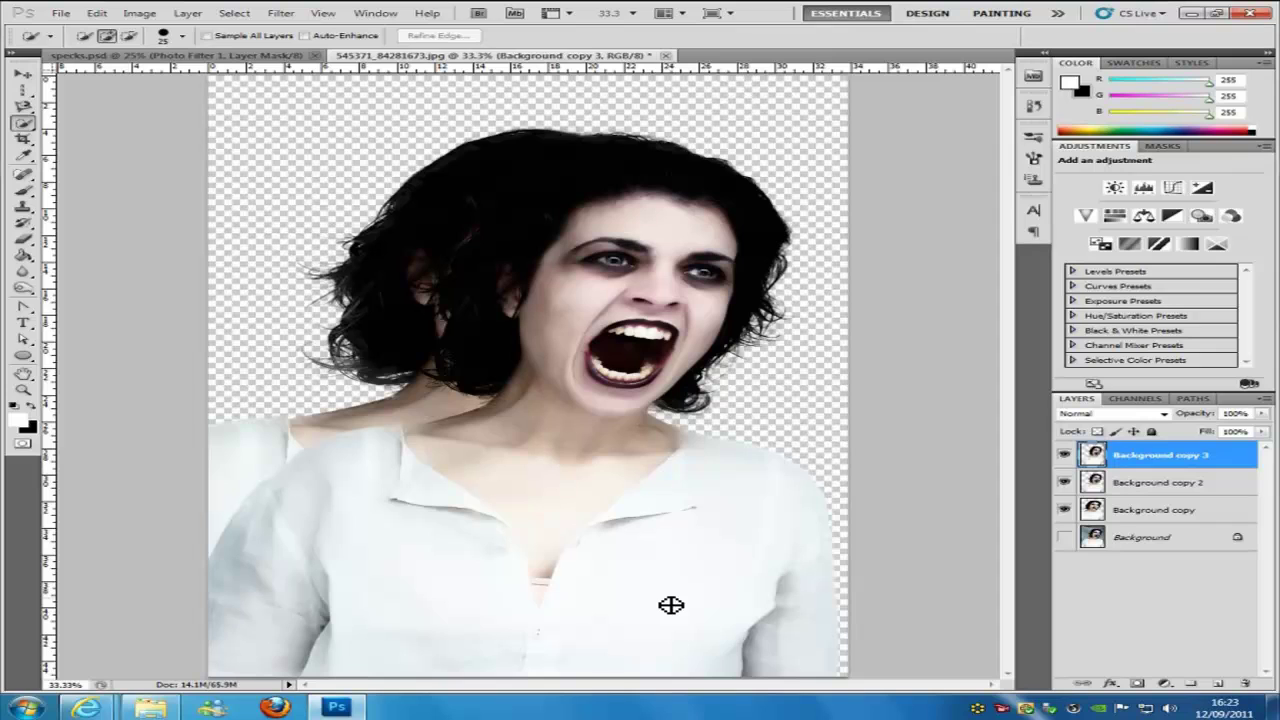
key("ctrl+t")
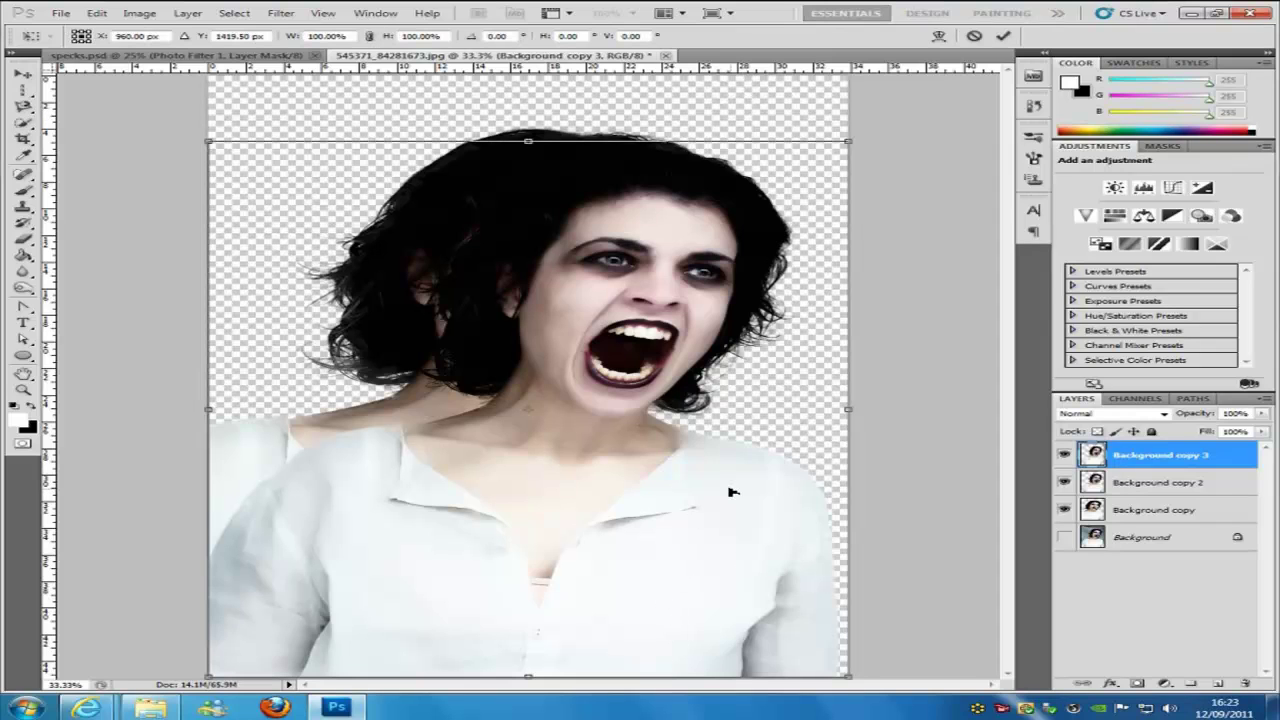
left_click_drag(731, 491, 586, 494)
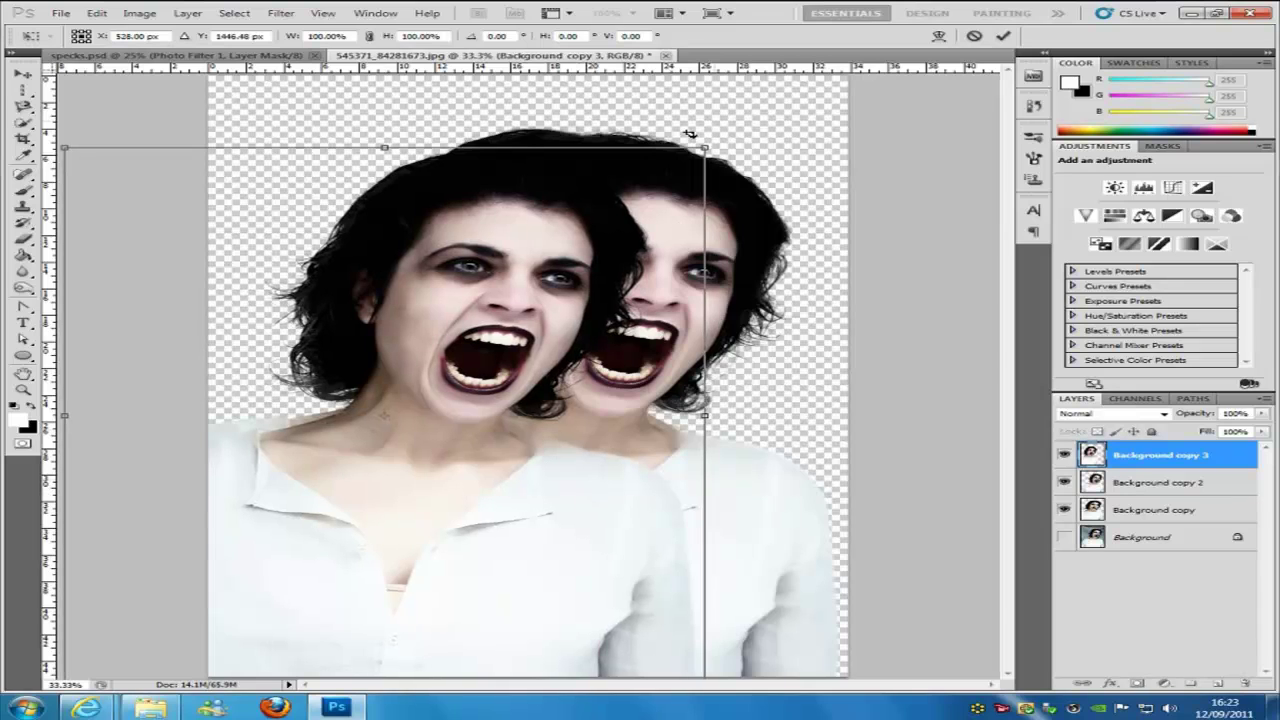
left_click_drag(698, 142, 700, 120)
left_click_drag(540, 303, 488, 302)
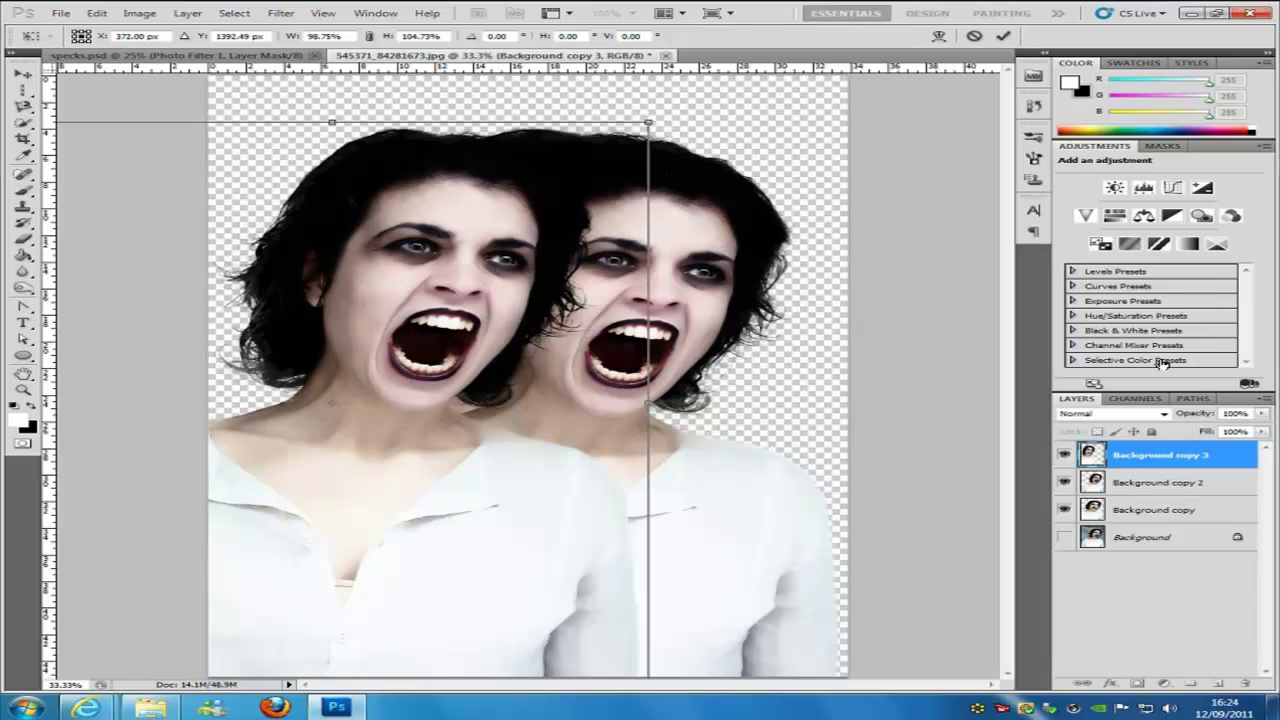
left_click(1003, 35)
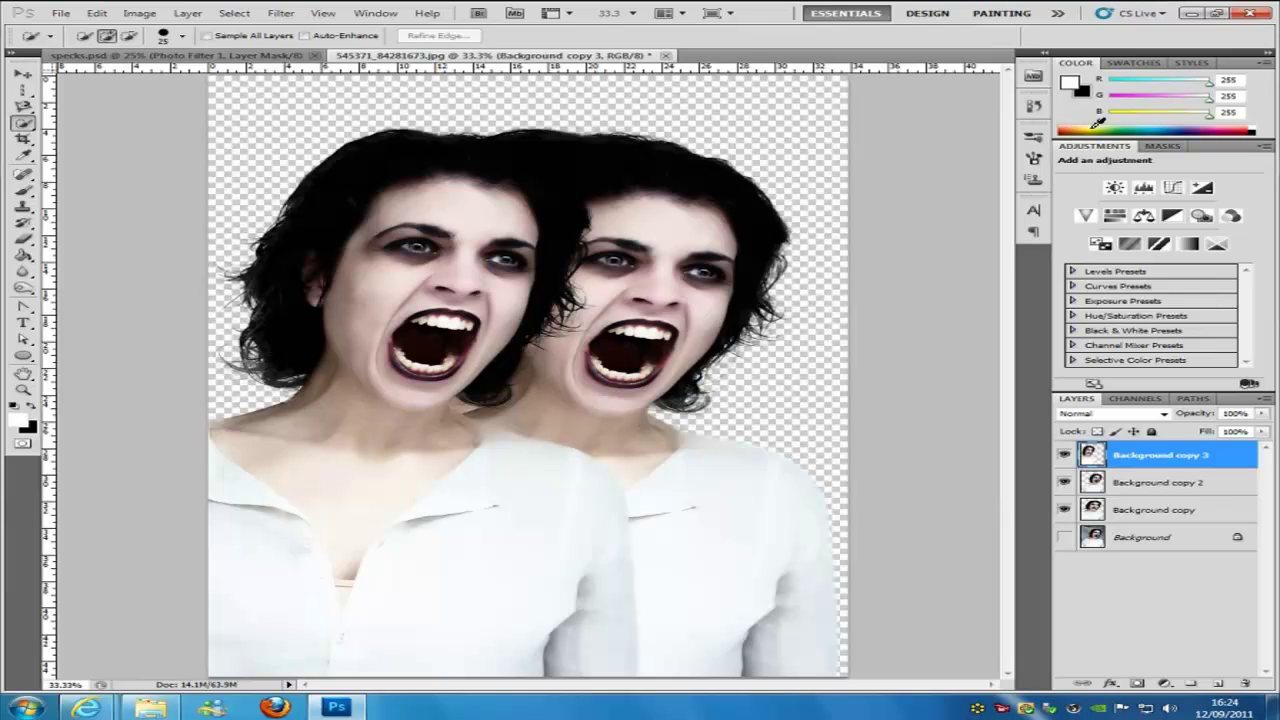
Add a layer mask to Background copy 3 and fill the mask with black using the Paint Bucket.
left_click(1137, 683)
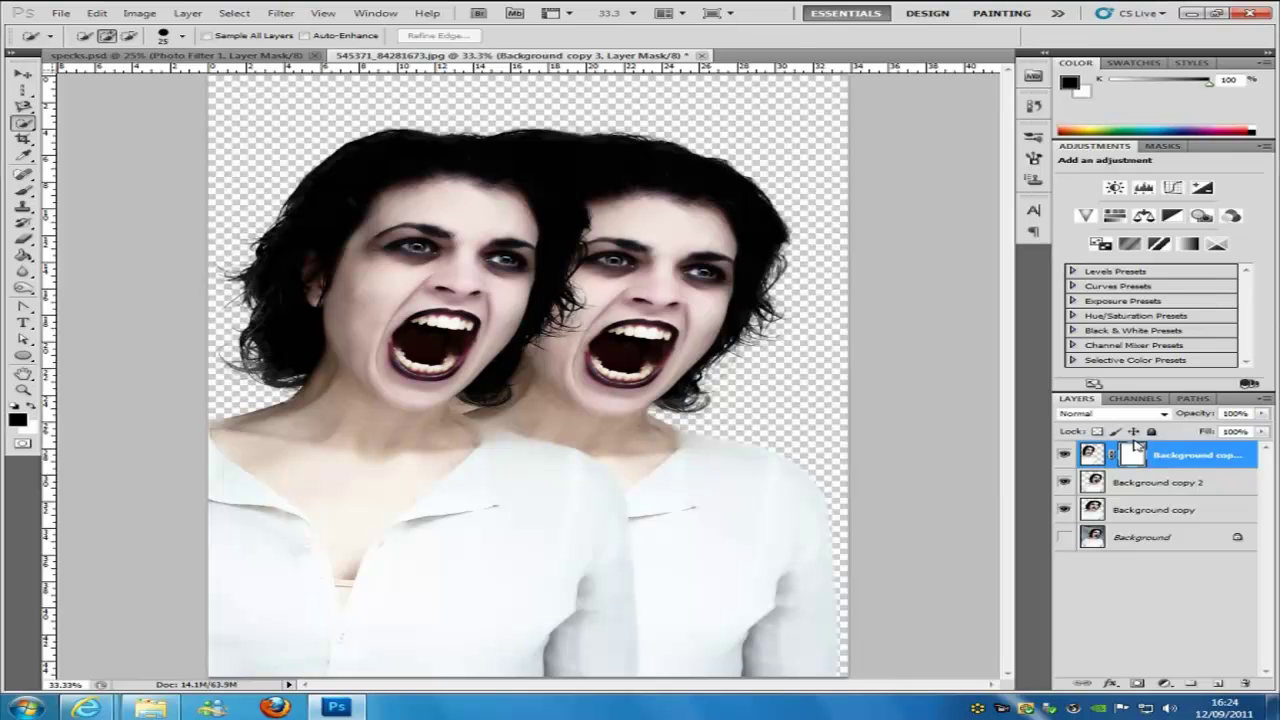
left_click(22, 255)
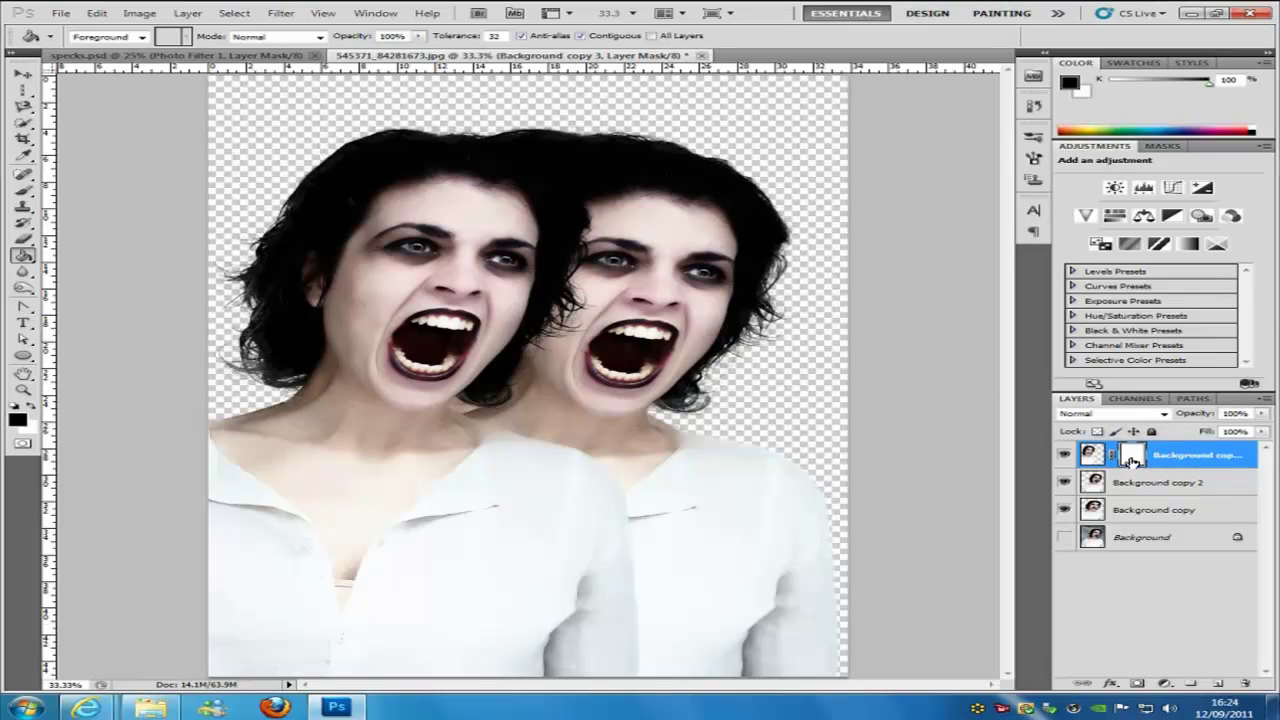
double_click(1135, 456)
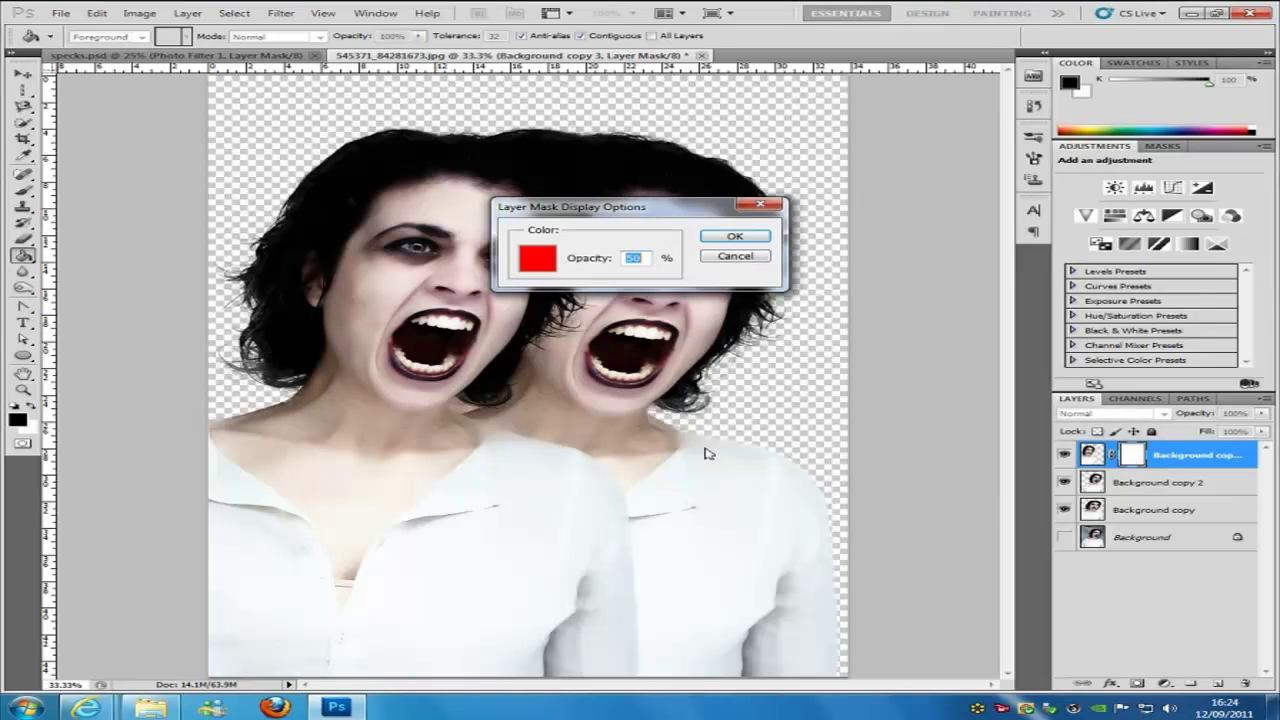
key("Escape")
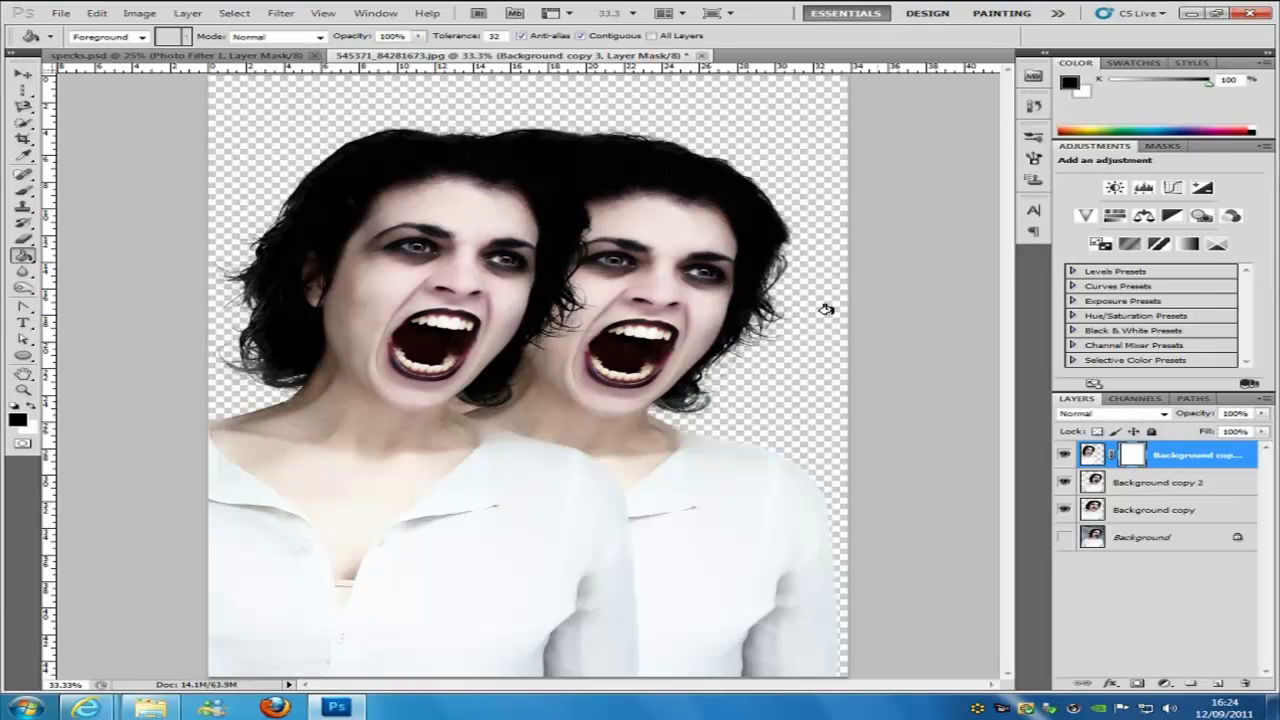
left_click(729, 353)
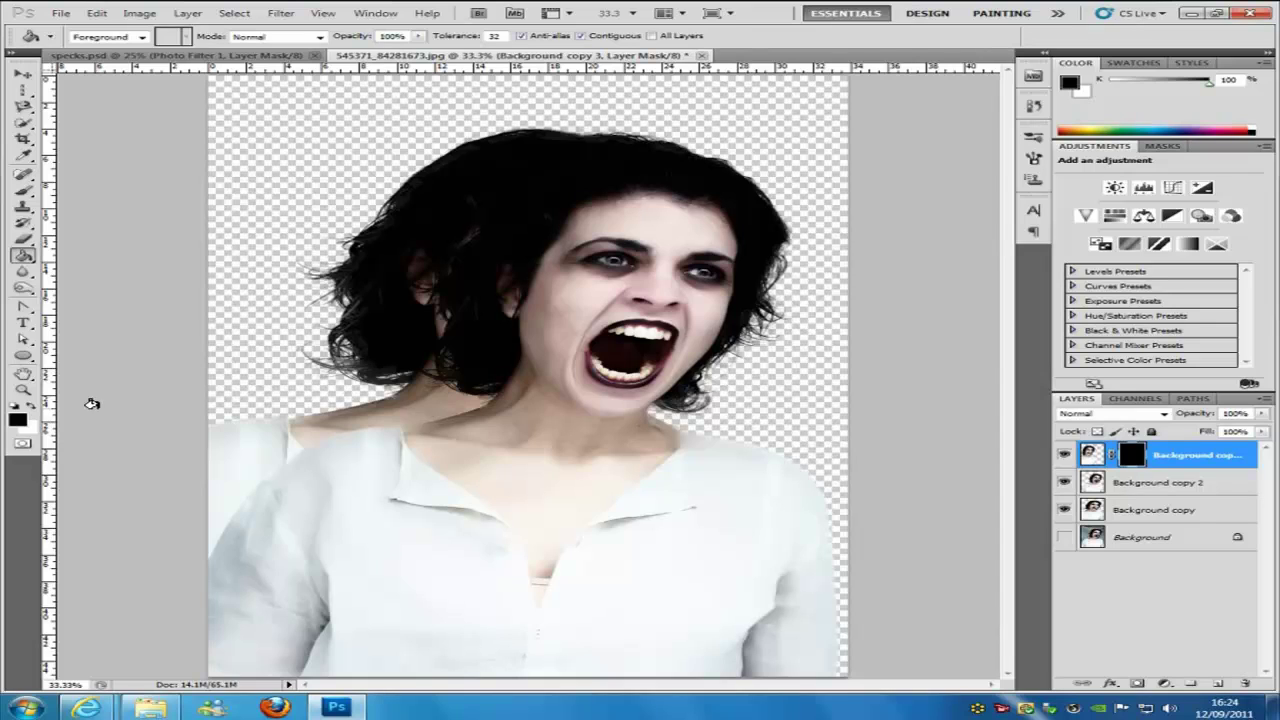
Add a layer mask to the Background copy layer and fill it with black.
key("x")
left_click(1188, 512)
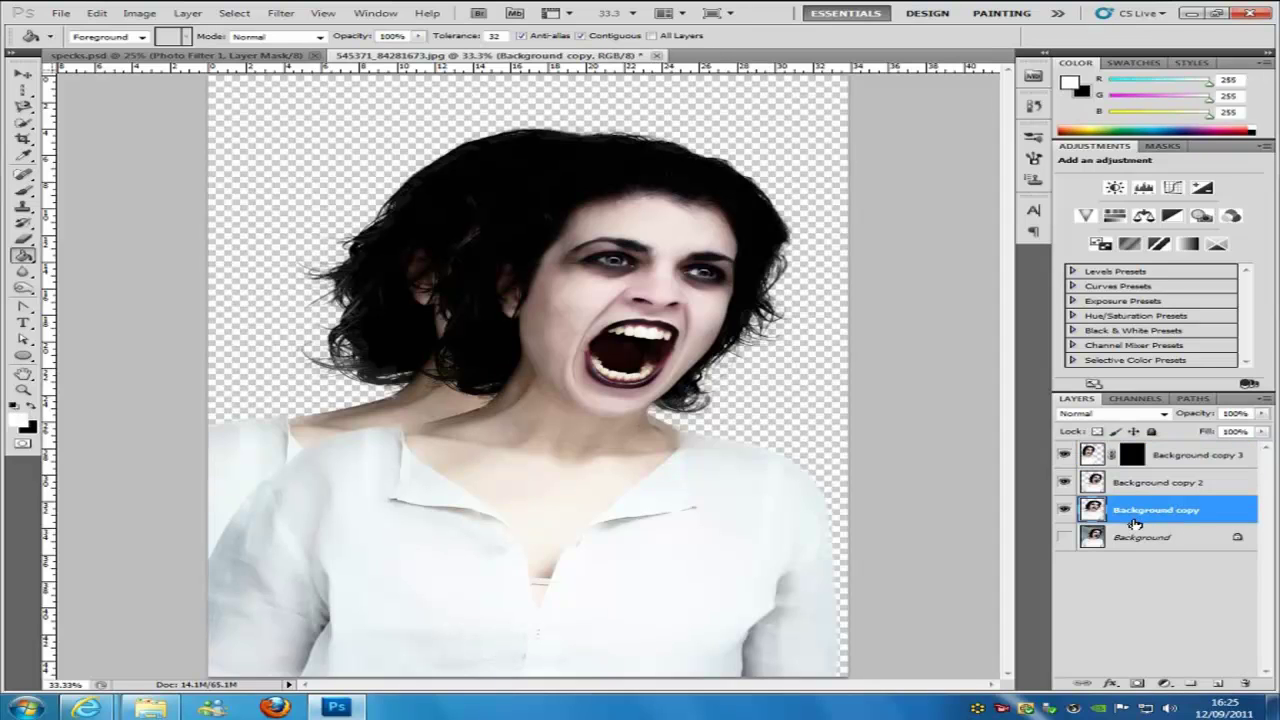
left_click(1137, 683)
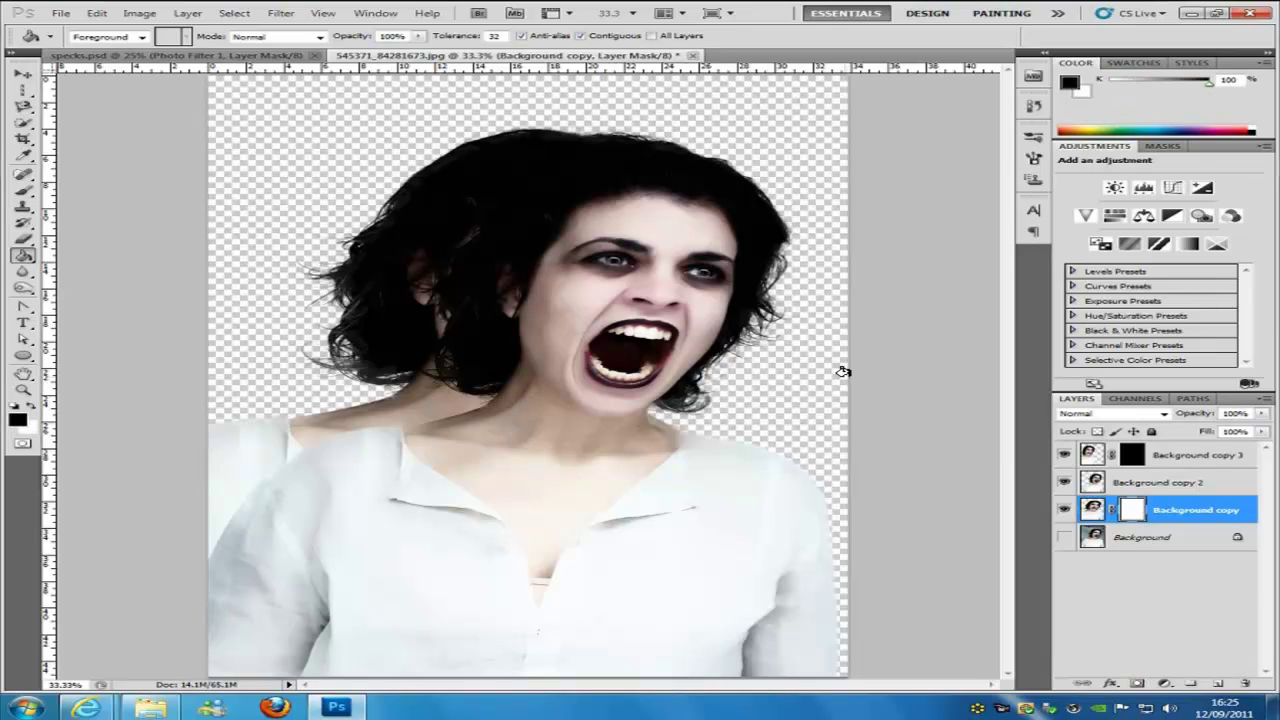
left_click(772, 371)
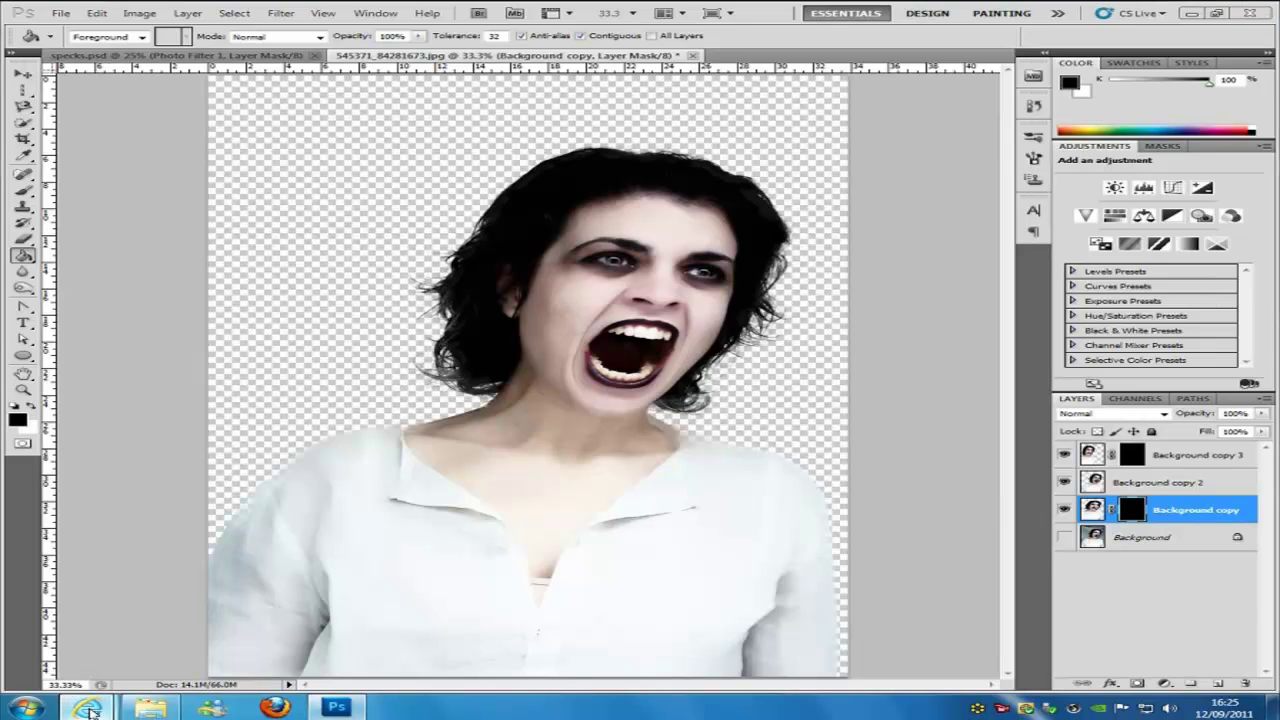
Switch to the browser to view the Brusheezy splatter brush results, and return to Photoshop.
mouse_move(86, 707)
left_click(355, 655)
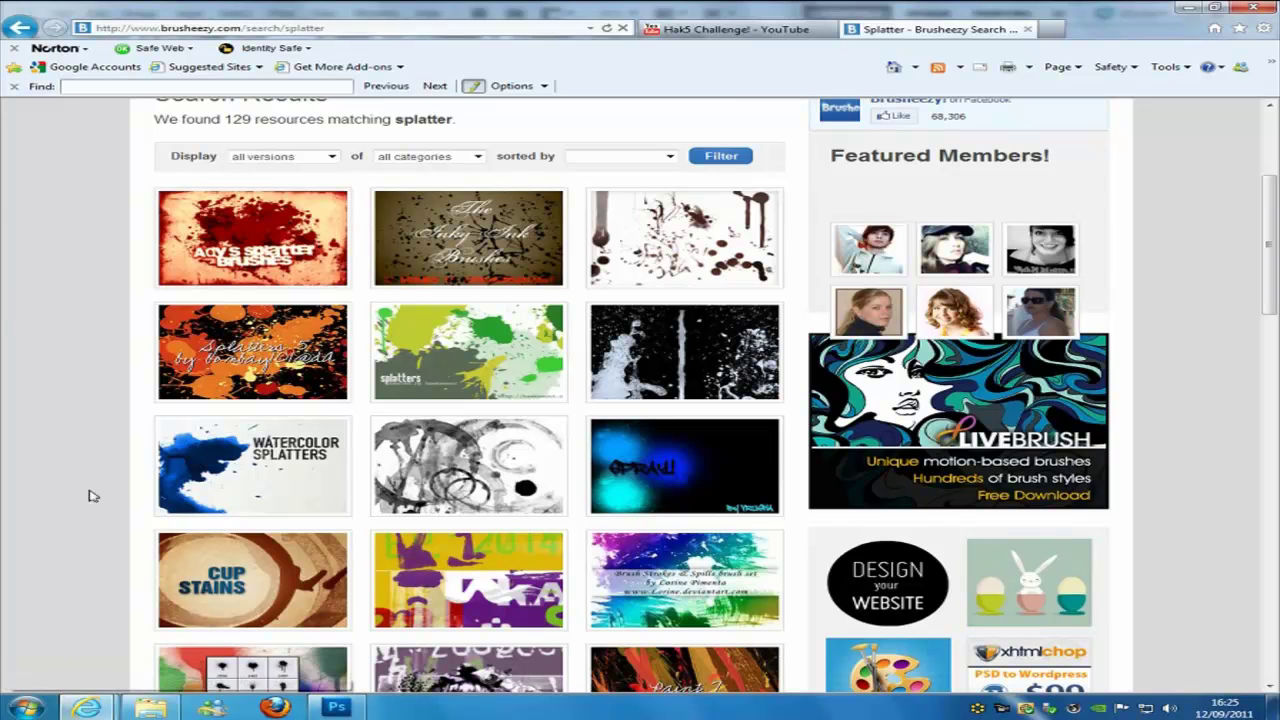
left_click(338, 707)
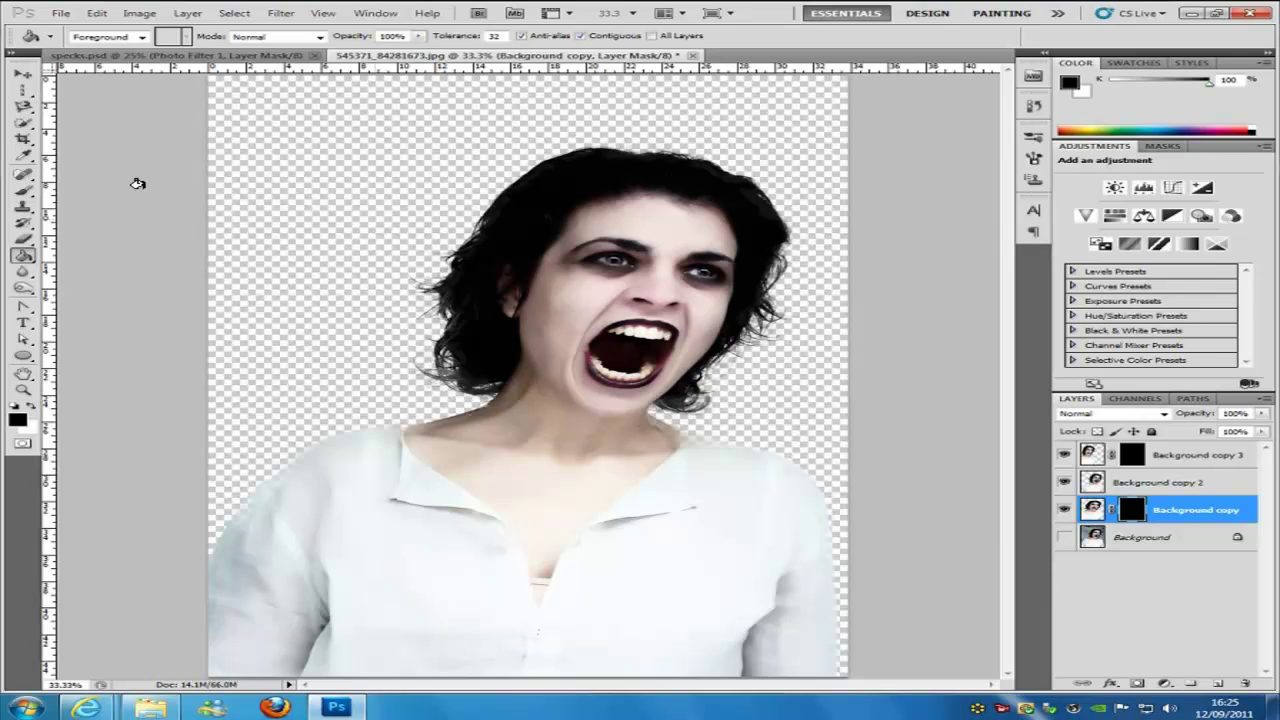
Choose a 675 px splatter brush for the Brush tool and target the layer mask of Background copy 3.
left_click(23, 190)
left_click(101, 36)
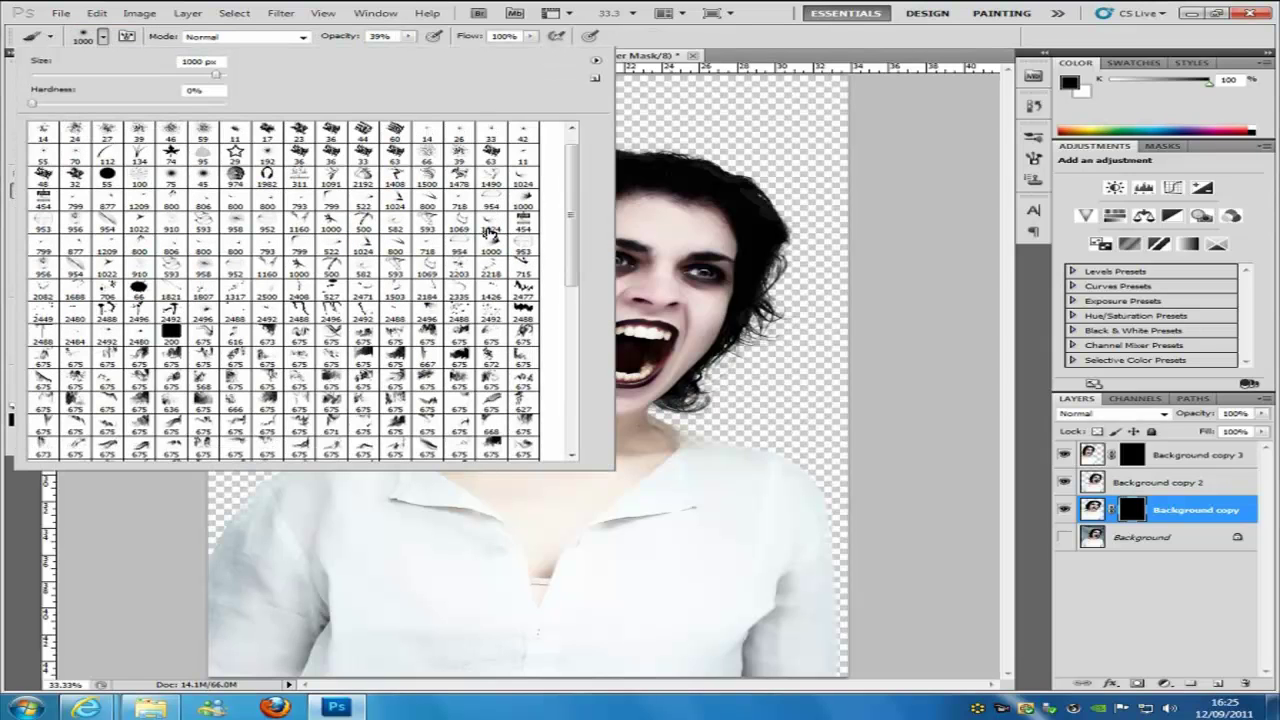
left_click(495, 314)
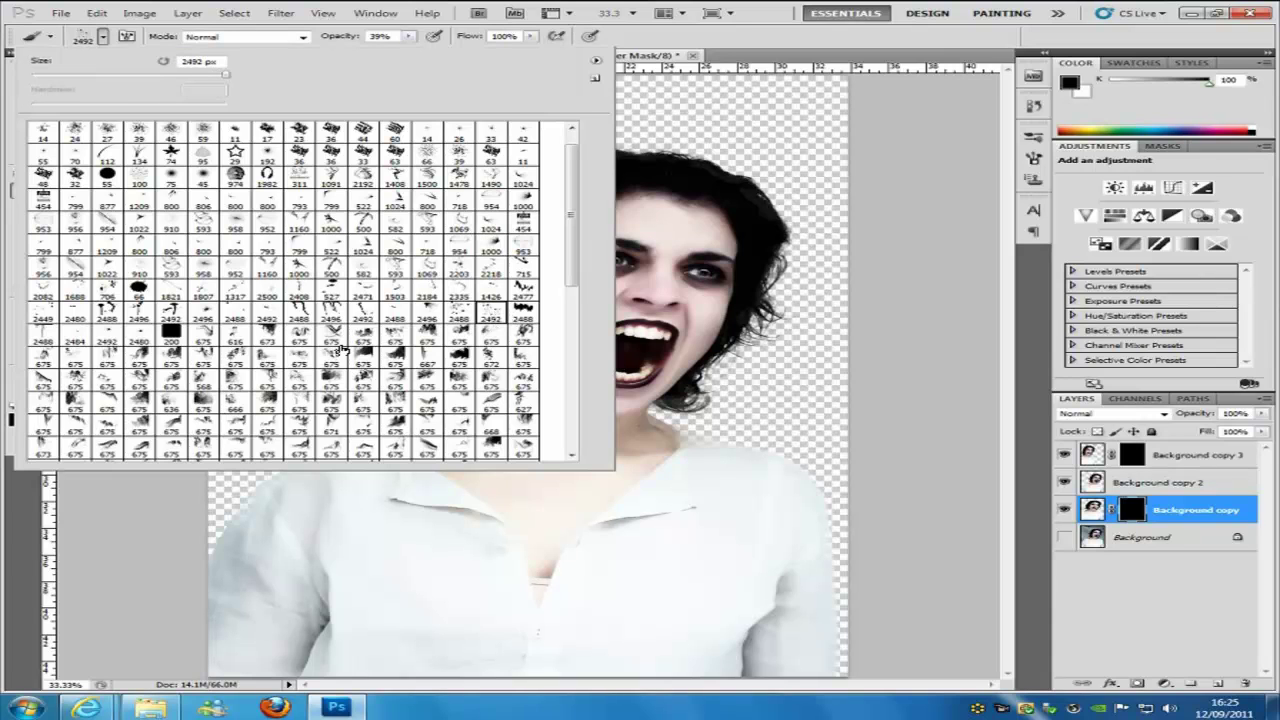
scroll(500, 410, "down", 3)
scroll(497, 395, "down", 10)
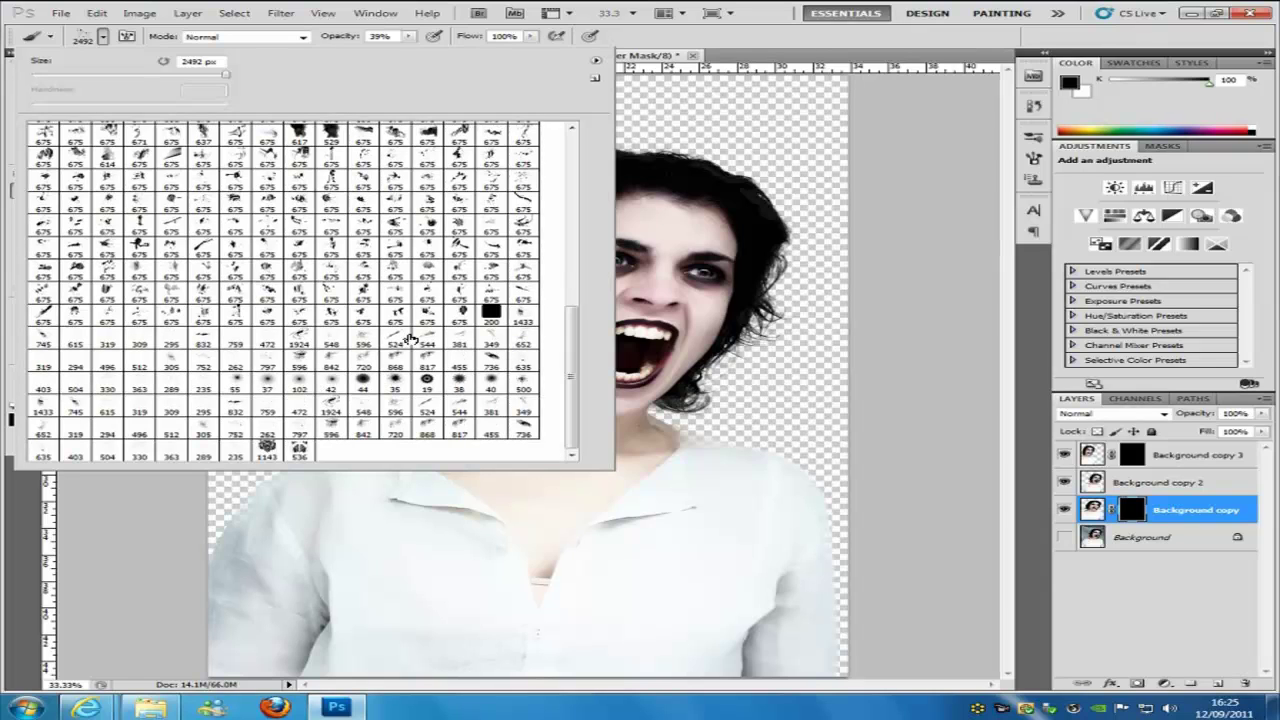
scroll(493, 256, "up", 1)
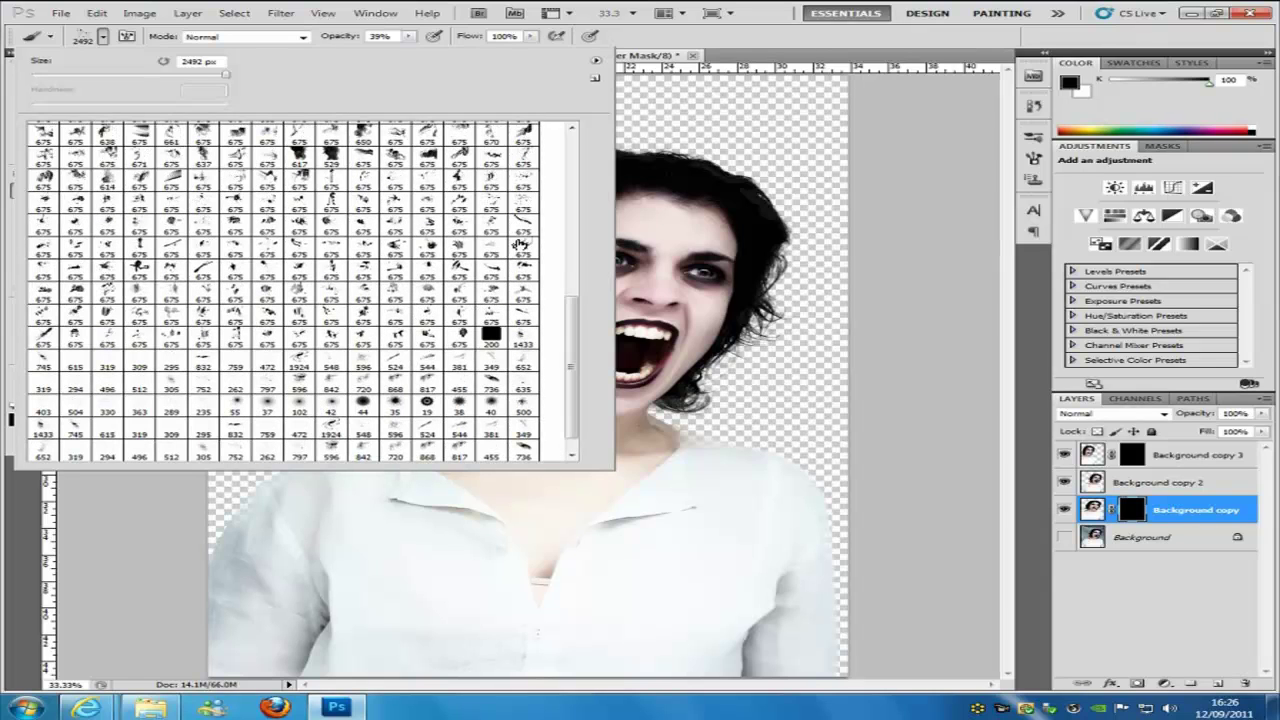
left_click(523, 204)
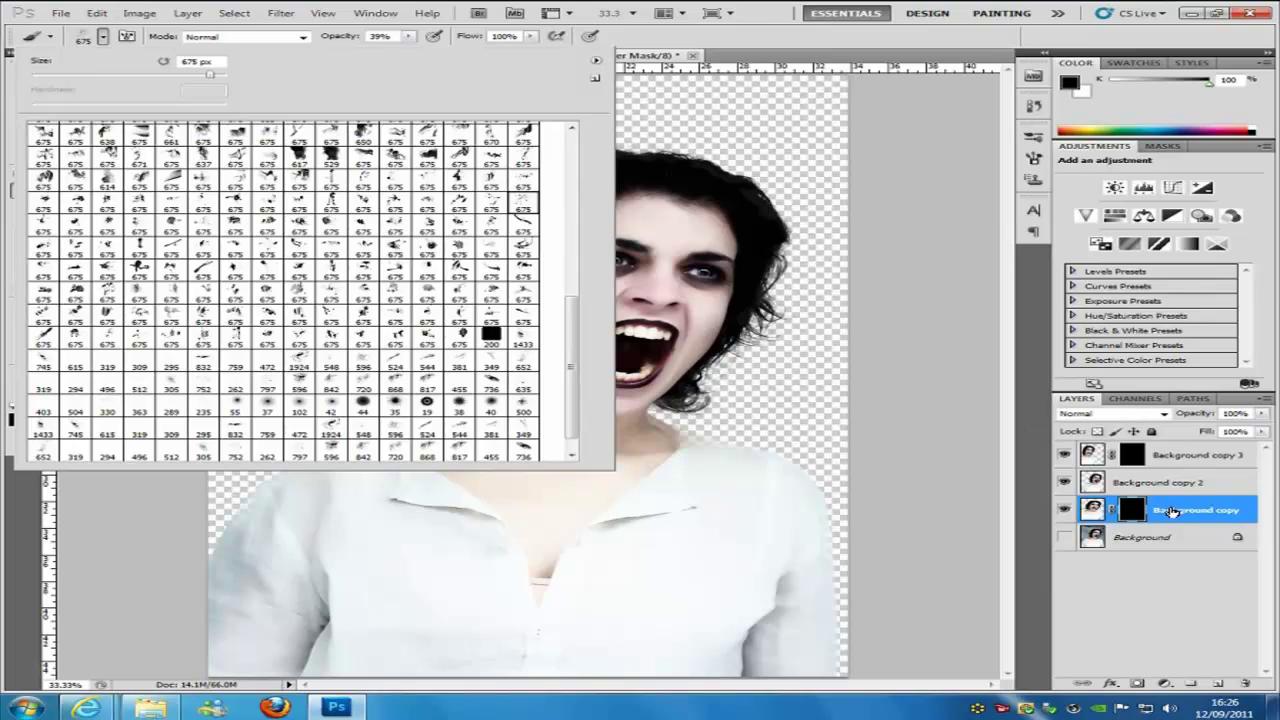
left_click(1138, 510)
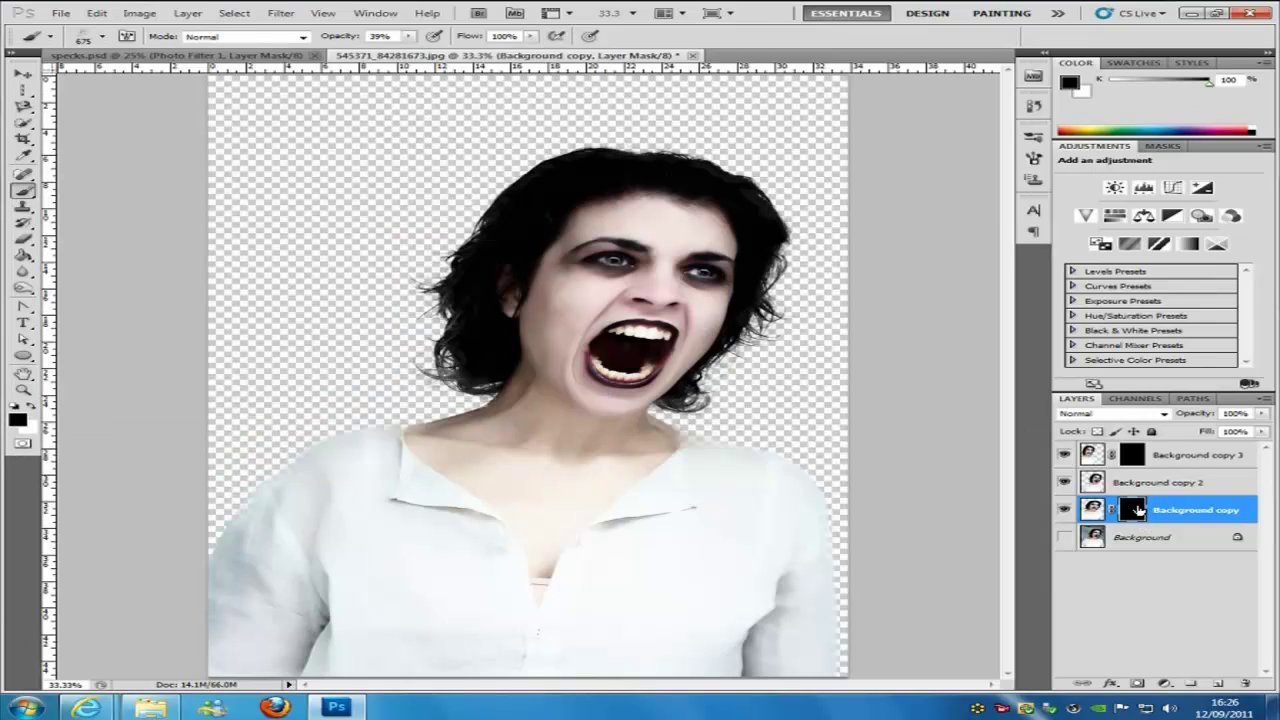
left_click(1135, 456)
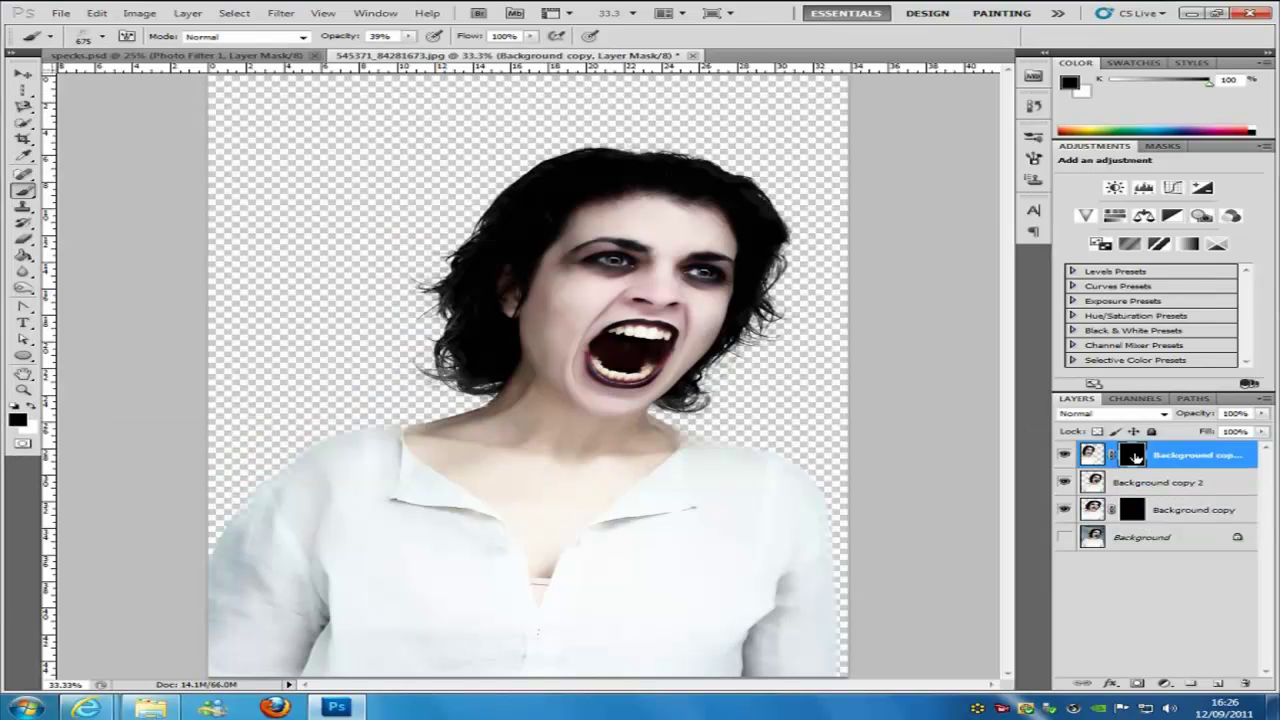
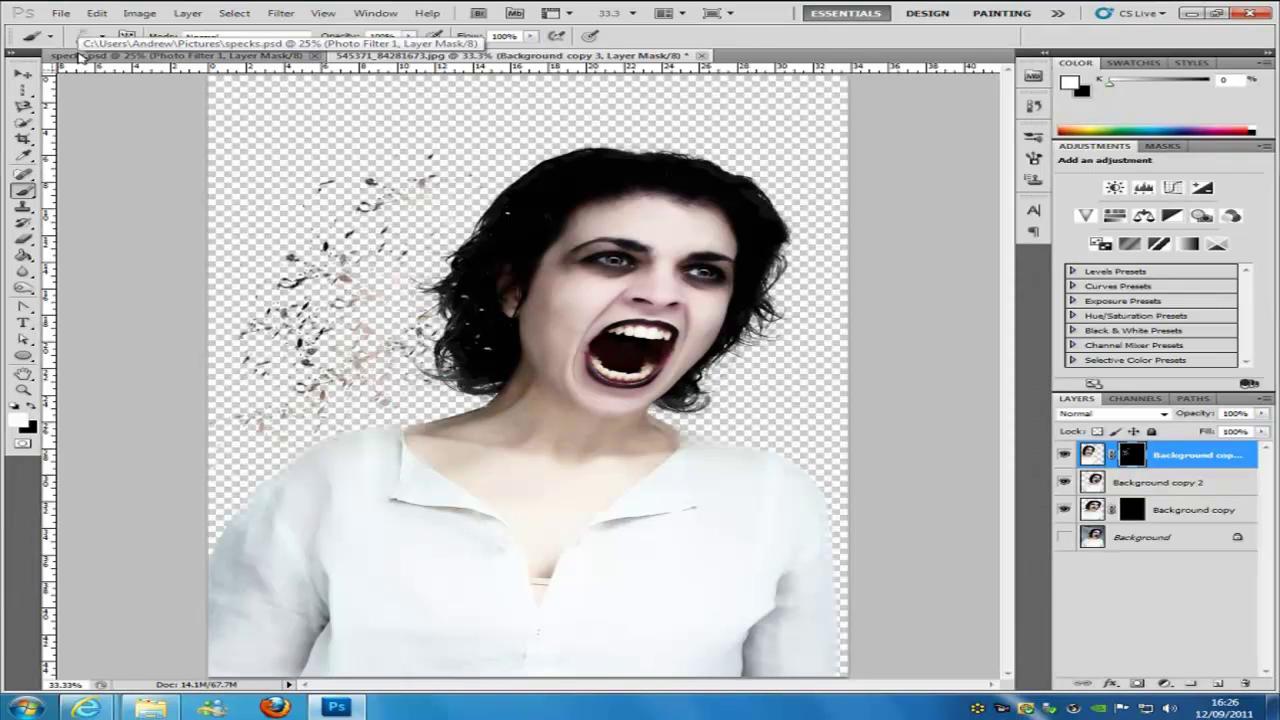
Pick a different 675 px splatter brush and paint more white splatters on the Background copy 3 mask beside the hair.
left_click(102, 37)
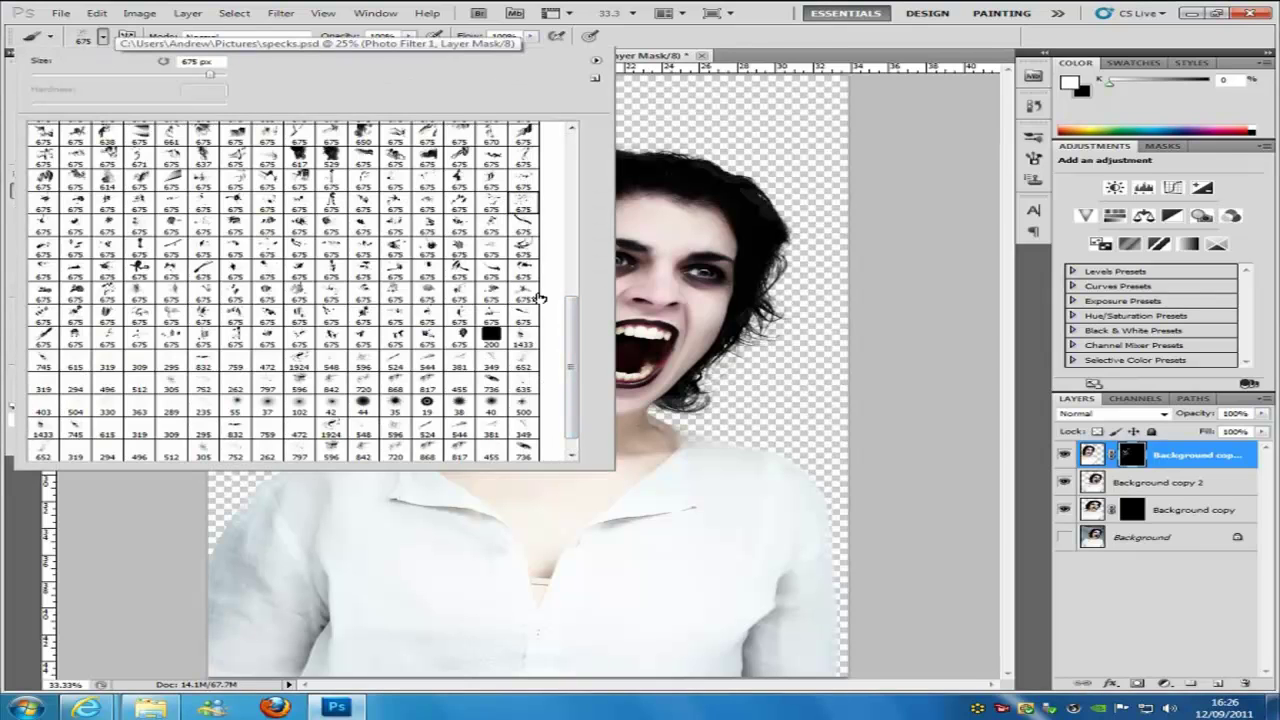
left_click(524, 364)
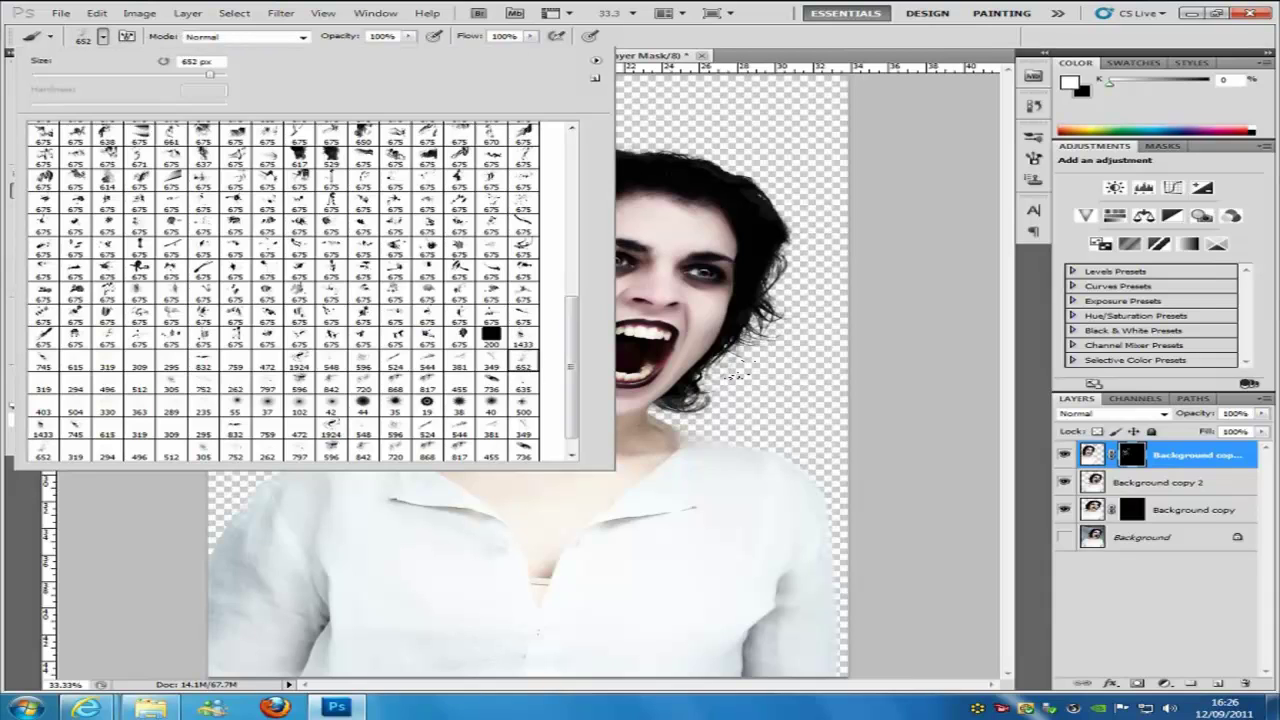
left_click(523, 408)
left_click(527, 295)
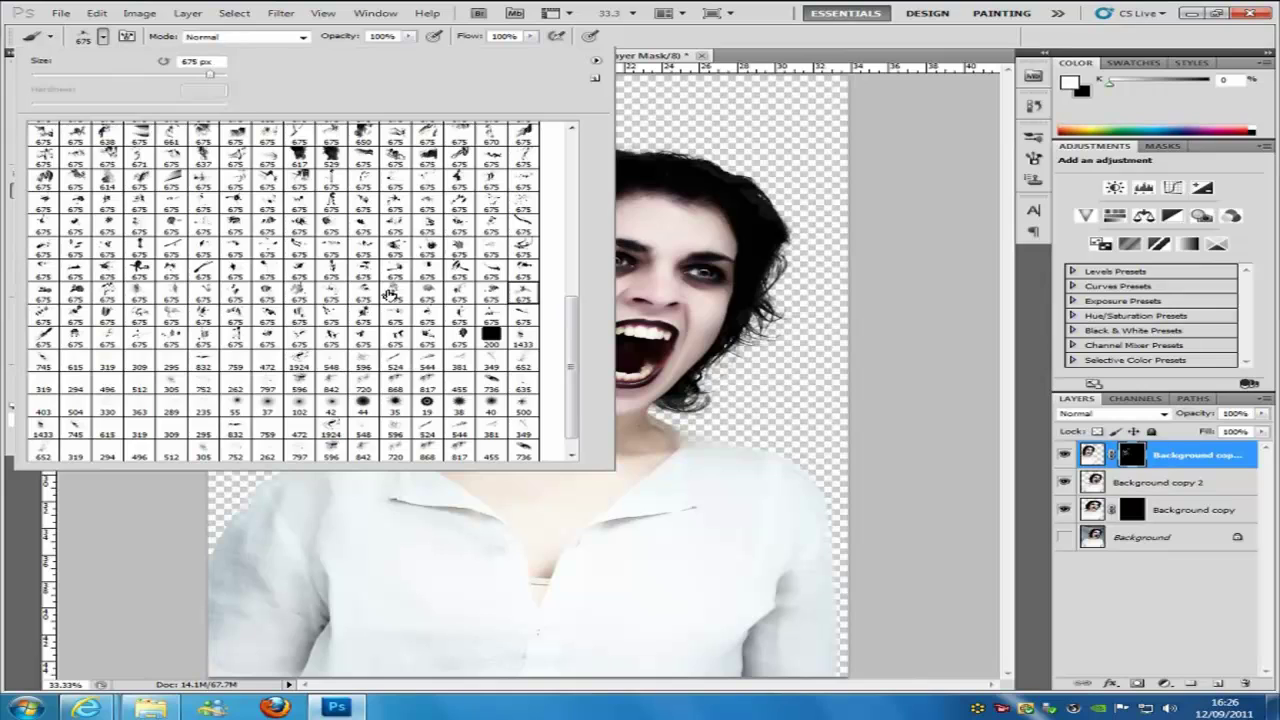
left_click(393, 295)
left_click(523, 181)
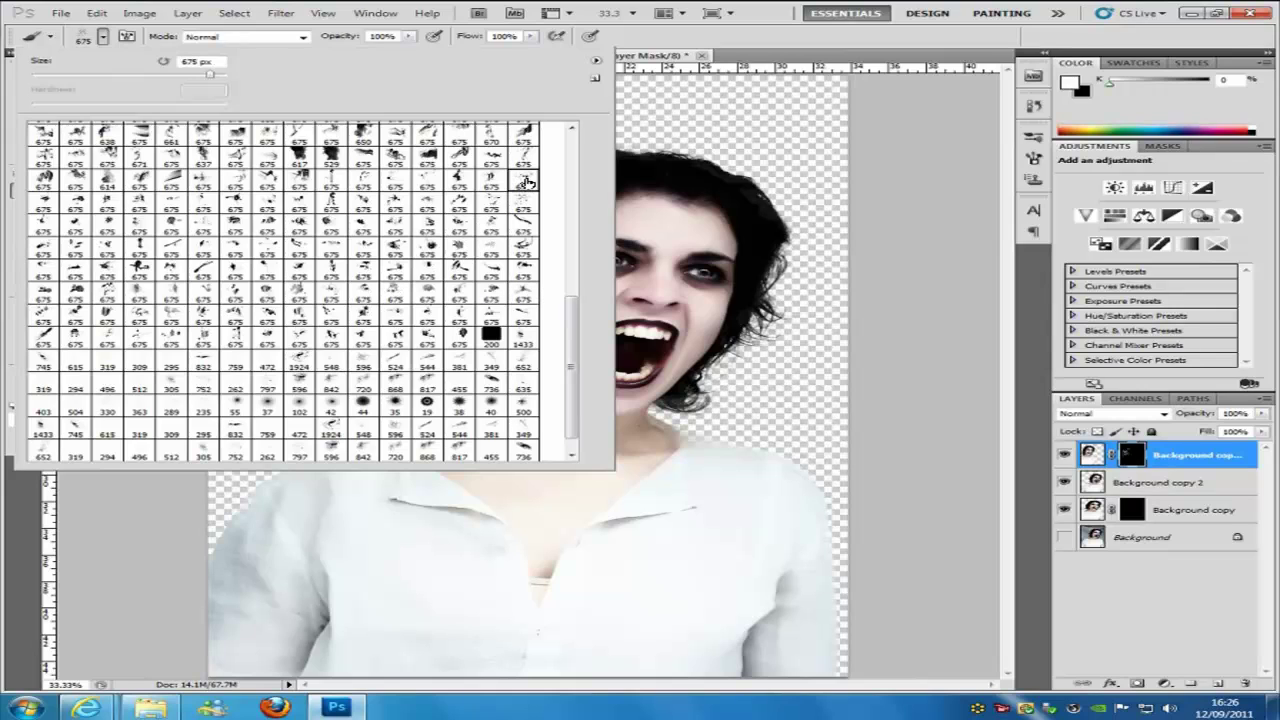
left_click(222, 305)
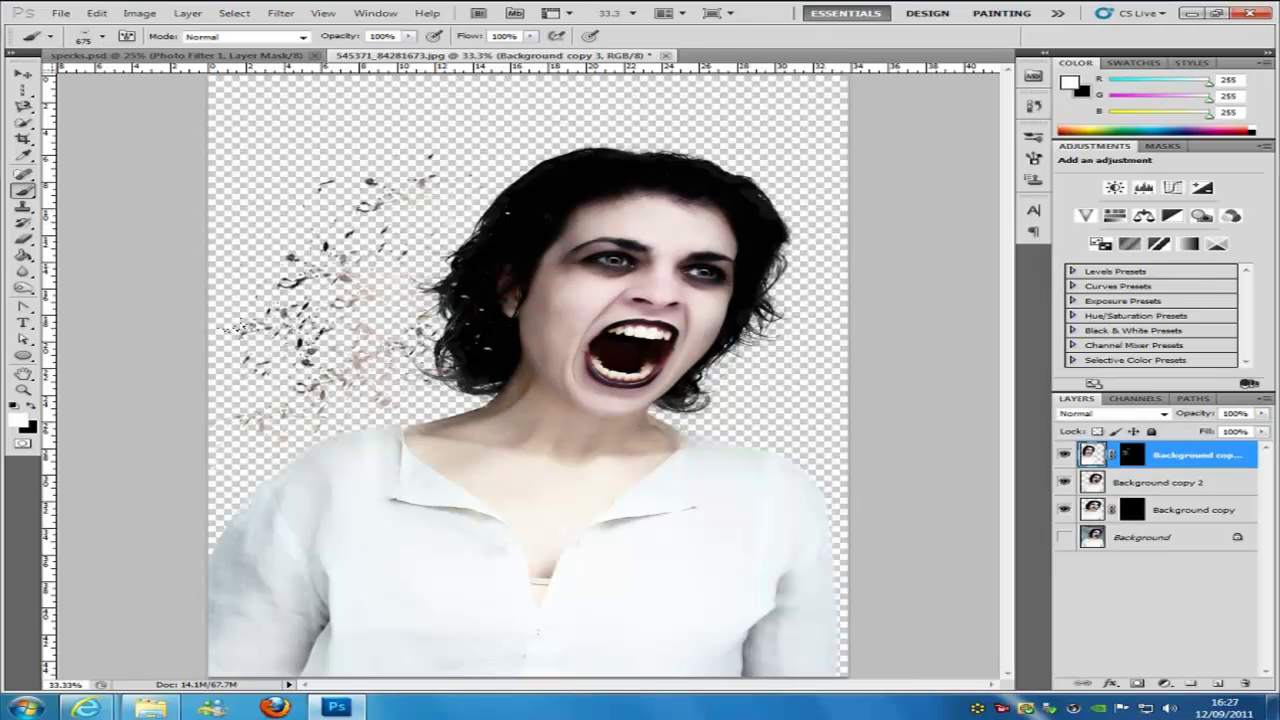
left_click(1131, 455)
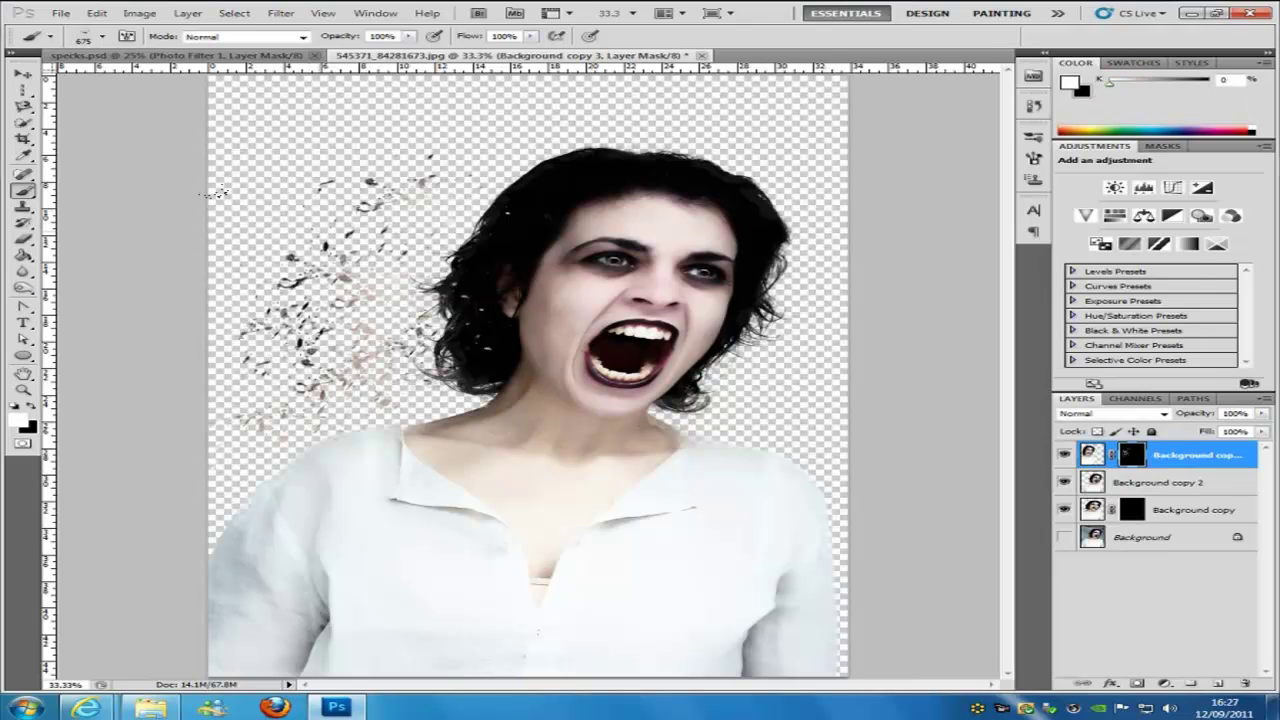
left_click_drag(370, 205, 230, 297)
left_click_drag(235, 362, 310, 372)
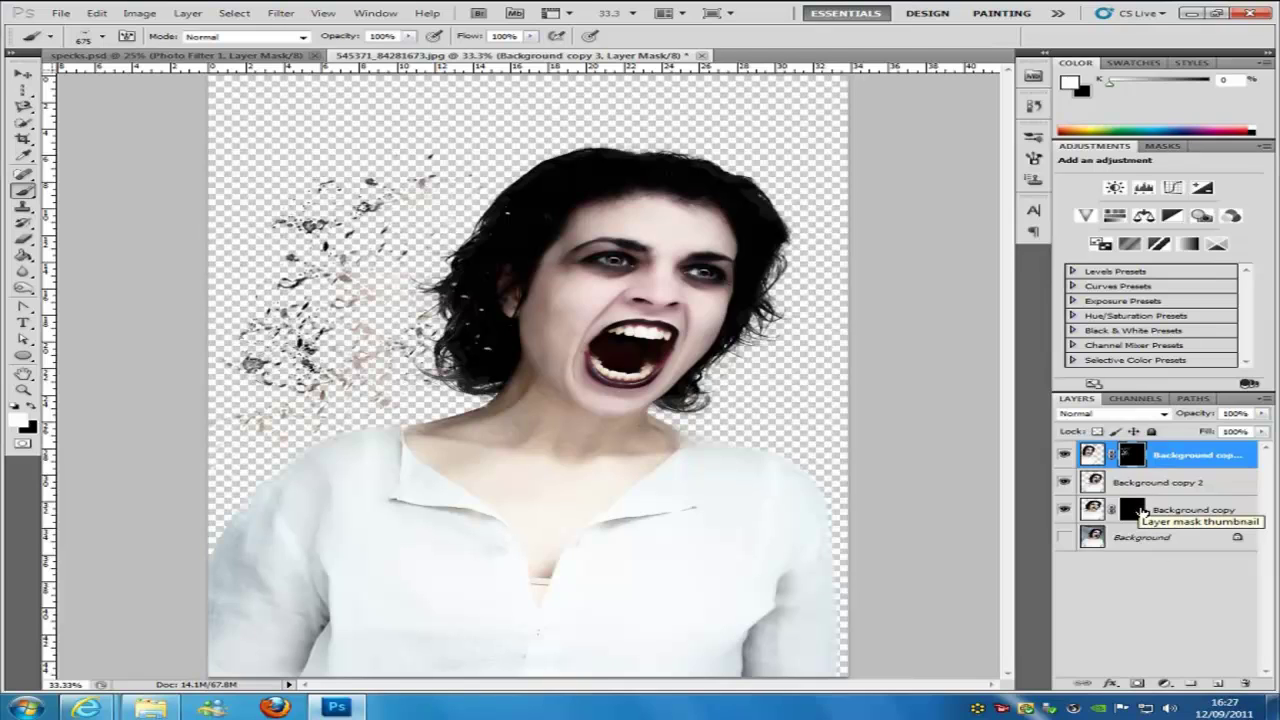
Paint white splatters beside the hair on the Background copy and Background copy 3 masks, changing to another 675 px splatter brush.
left_click(1133, 510)
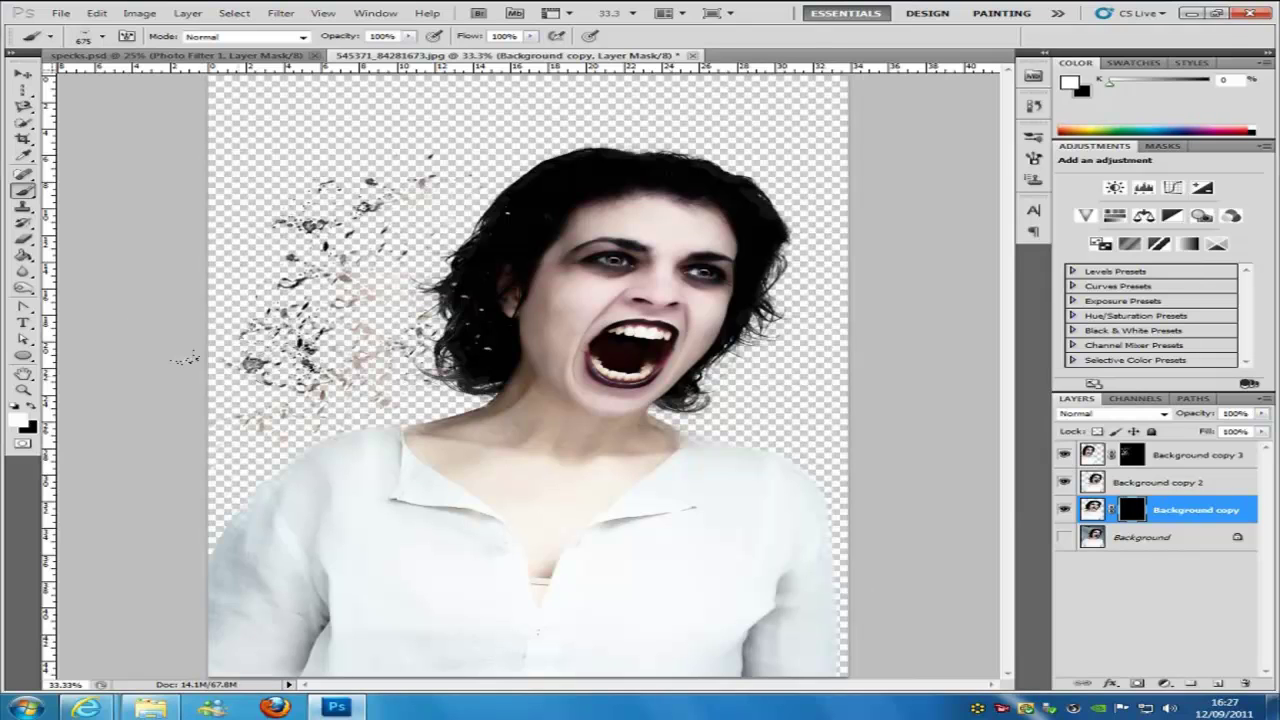
left_click(363, 300)
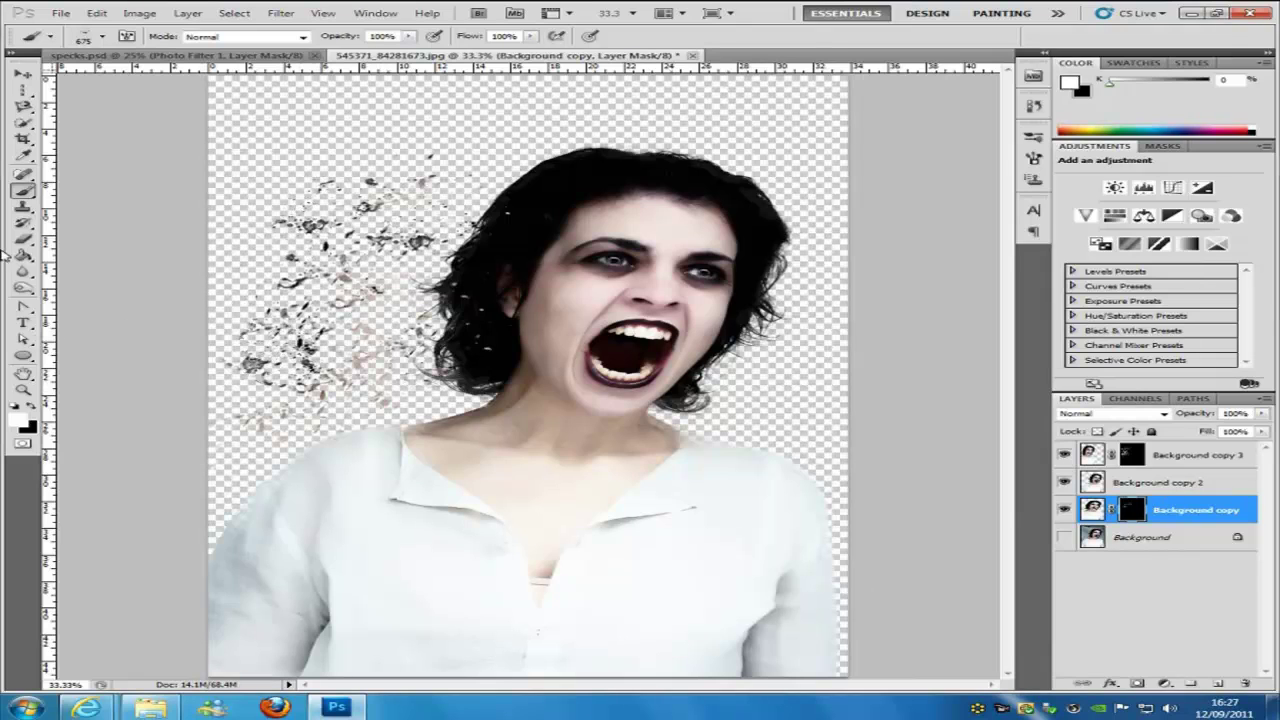
left_click(102, 36)
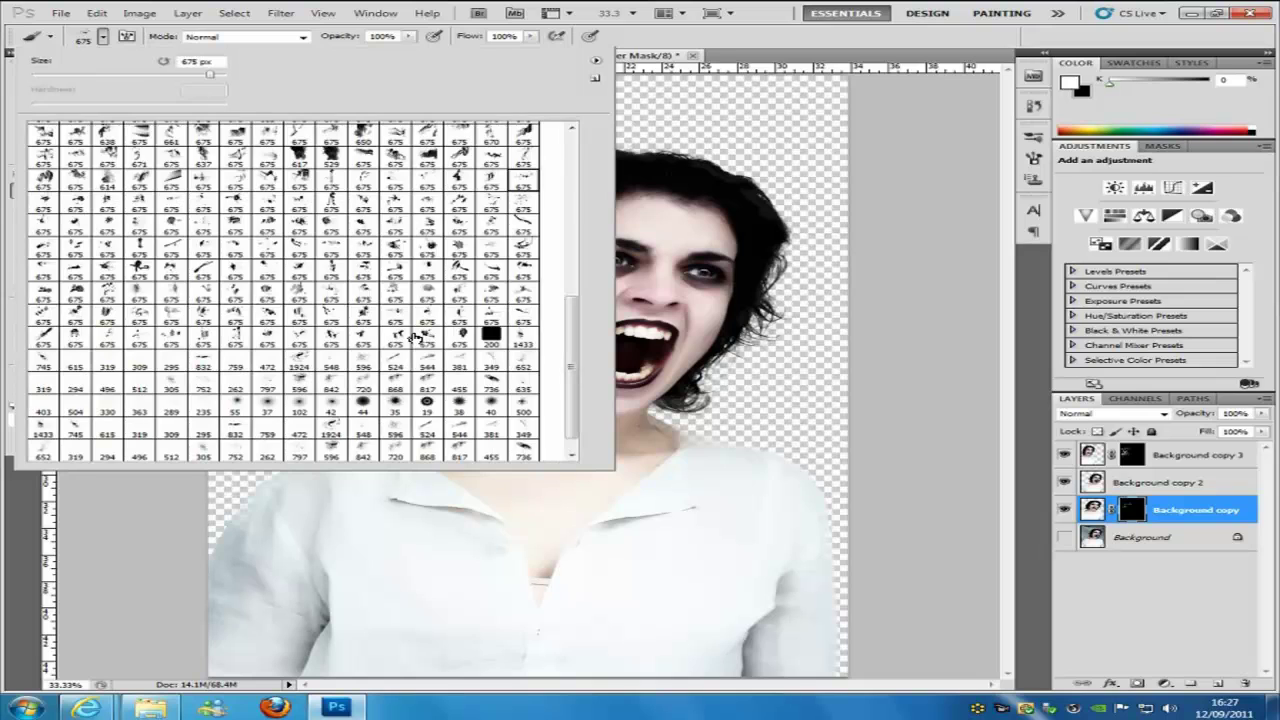
left_click(427, 202)
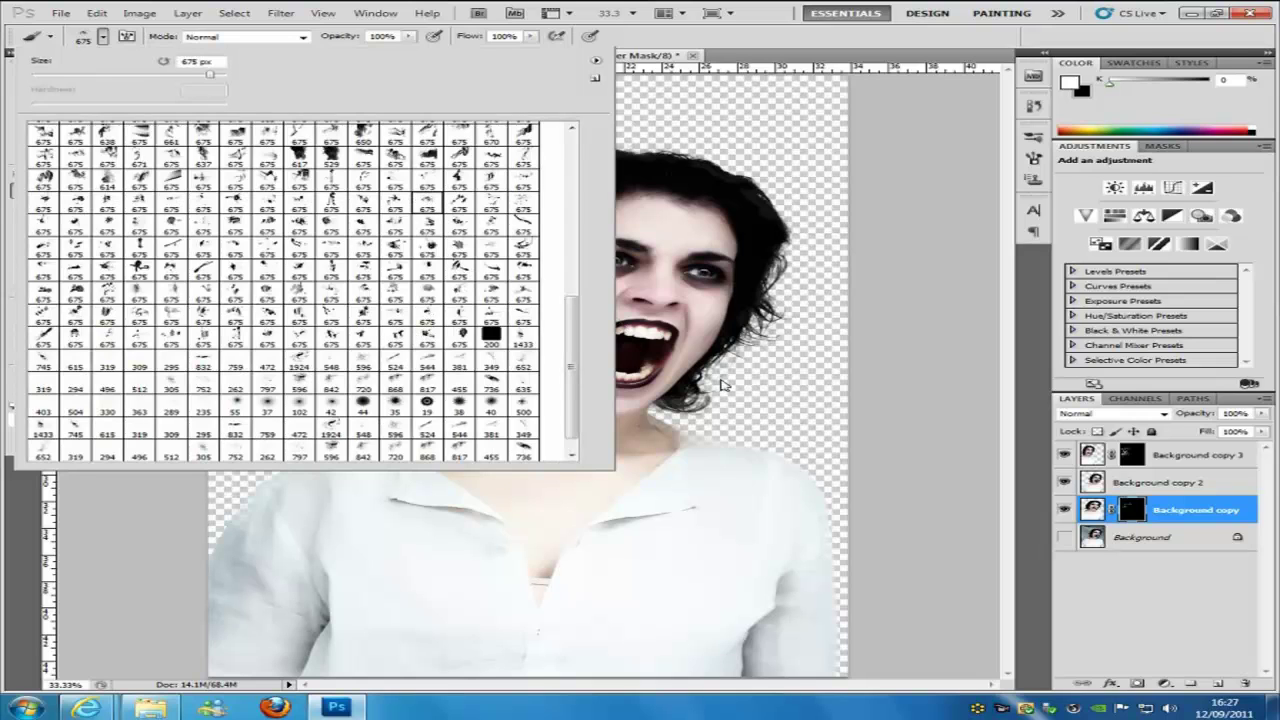
left_click(1190, 510)
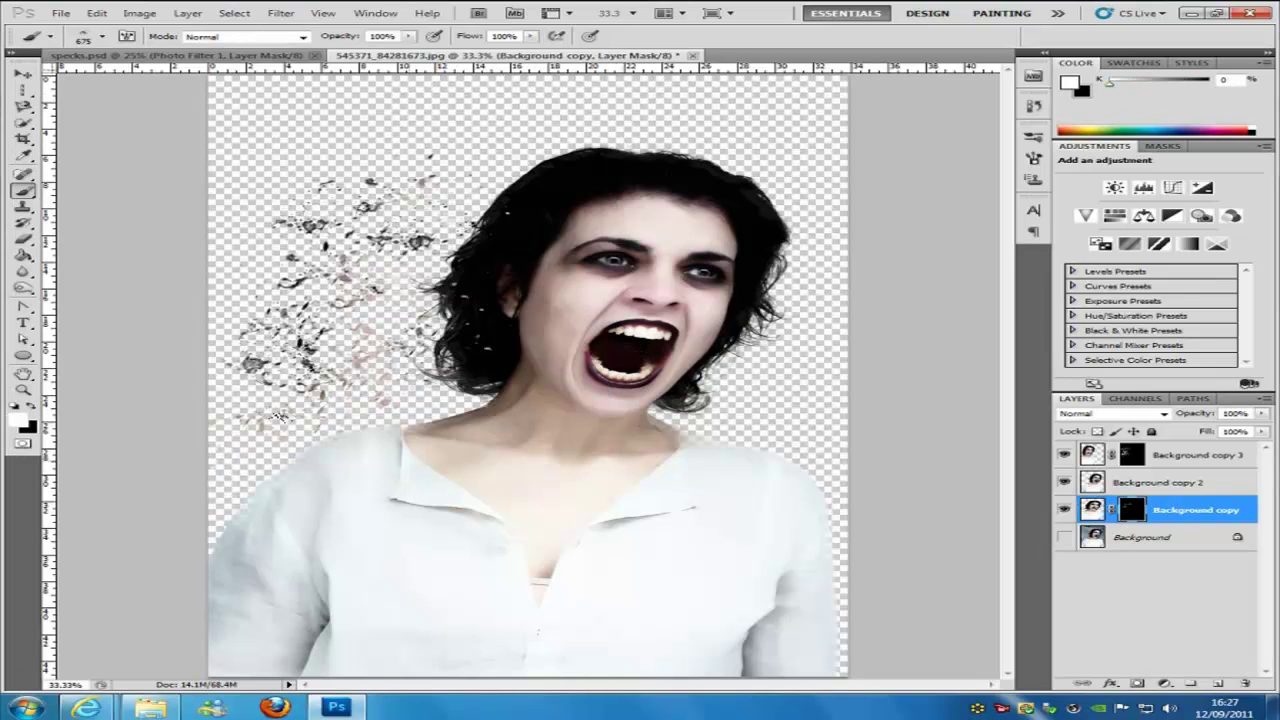
mouse_move(300, 272)
left_mouse_down()
mouse_move(305, 352)
mouse_move(336, 256)
left_mouse_up()
left_click(338, 257)
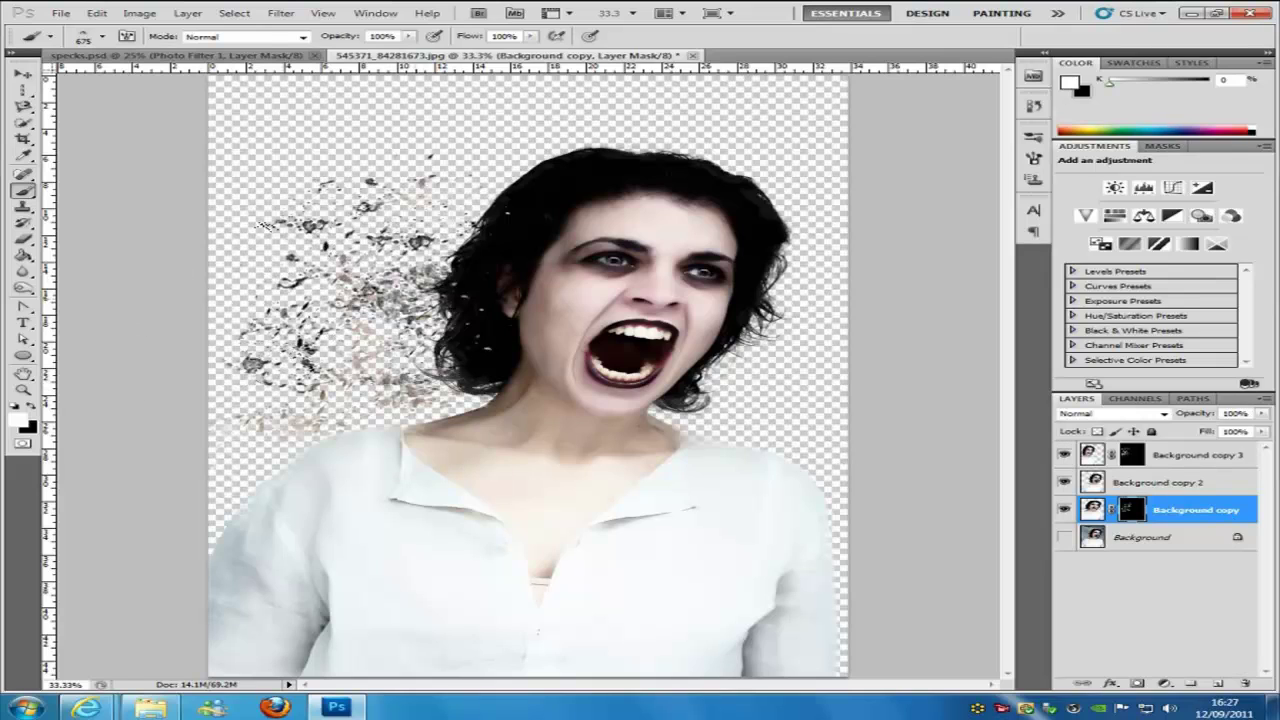
left_click(1133, 455)
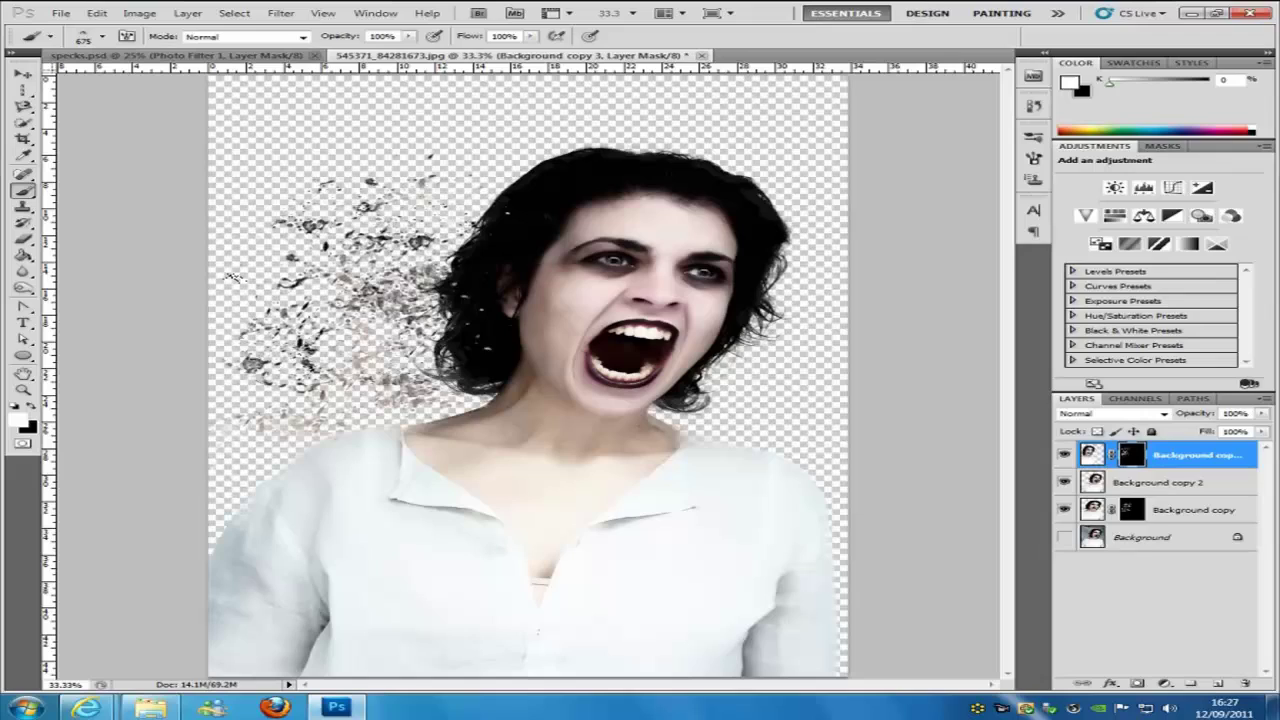
left_click(322, 173)
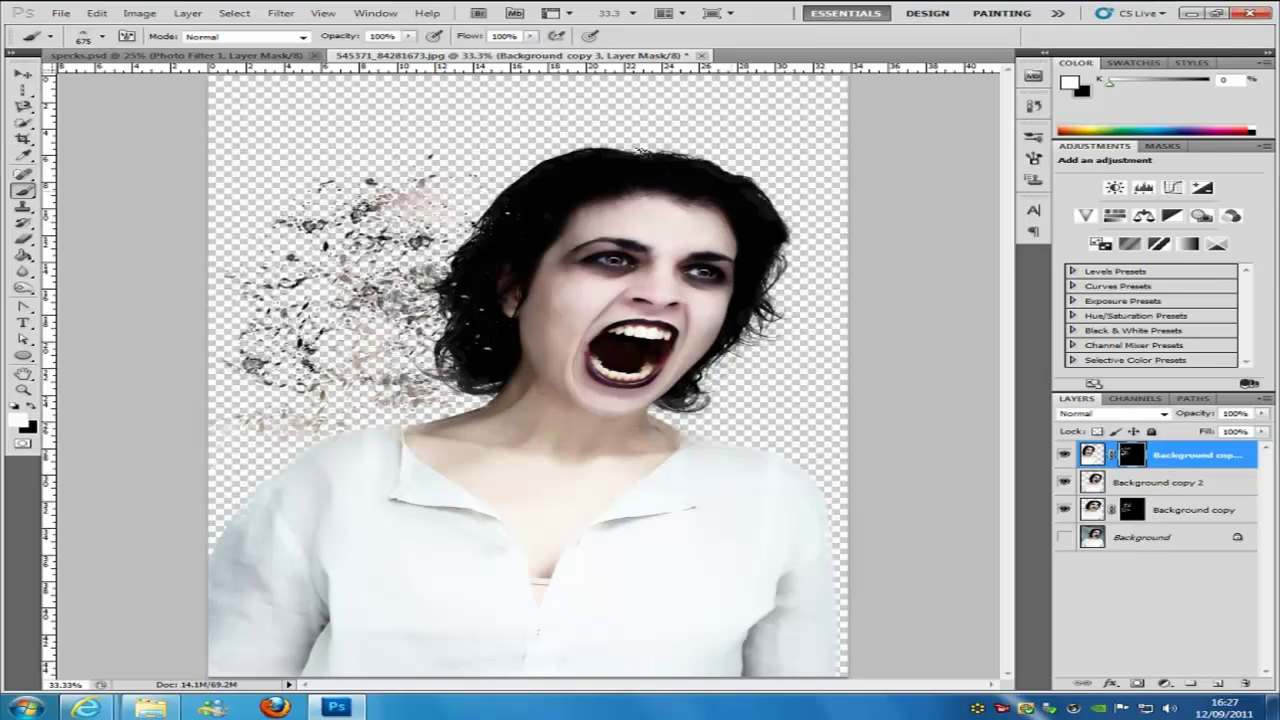
Move Background copy 2 to the top of the layer stack and add a layer mask to it.
left_click(1163, 483)
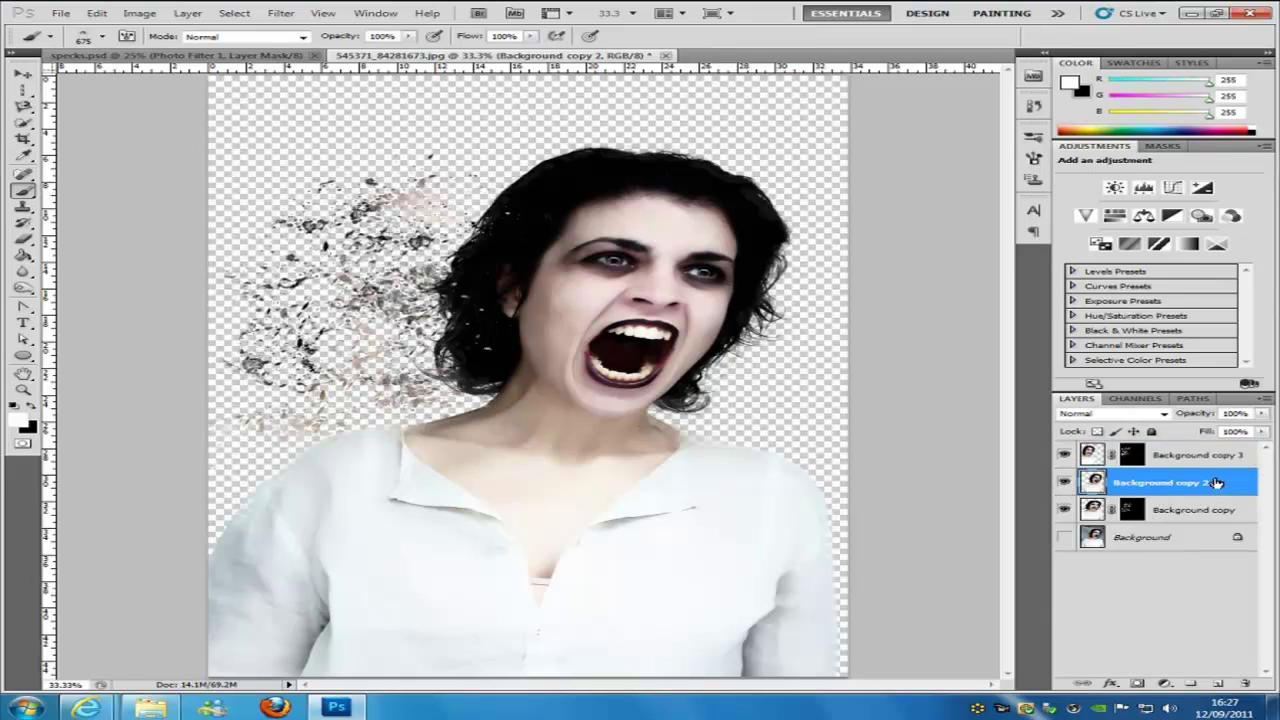
left_click_drag(1216, 483, 1218, 450)
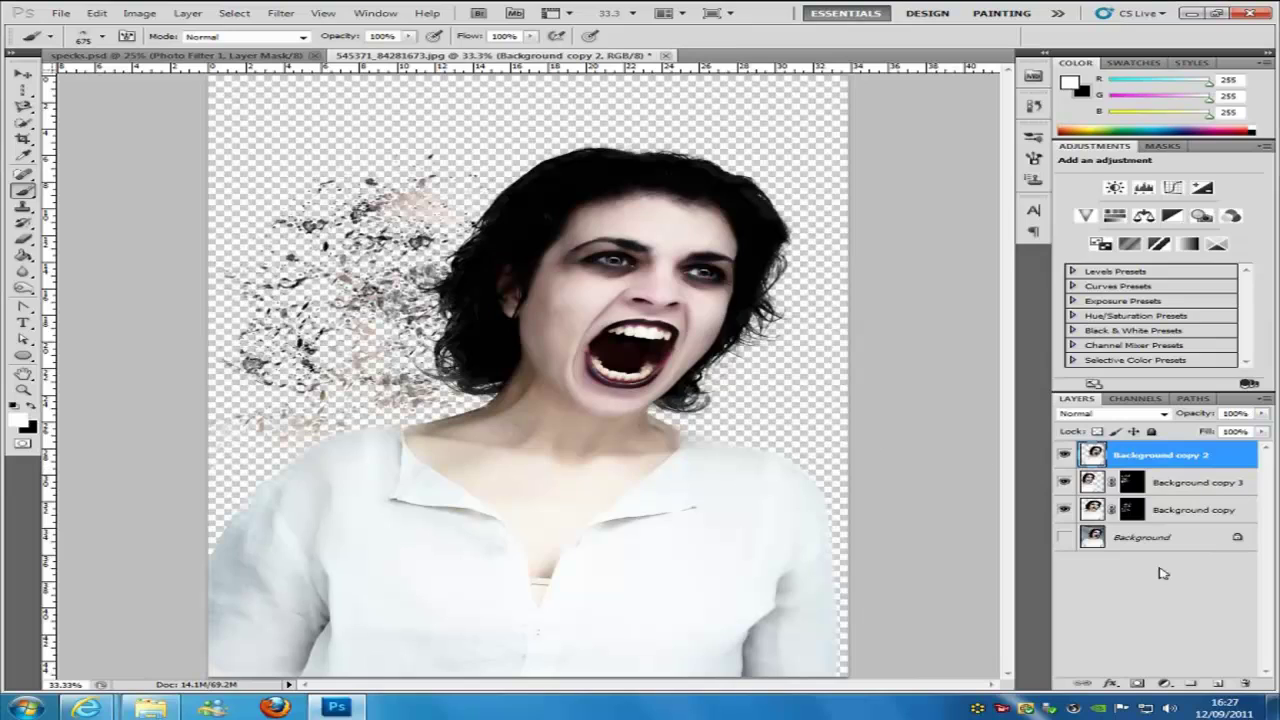
left_click(1138, 685)
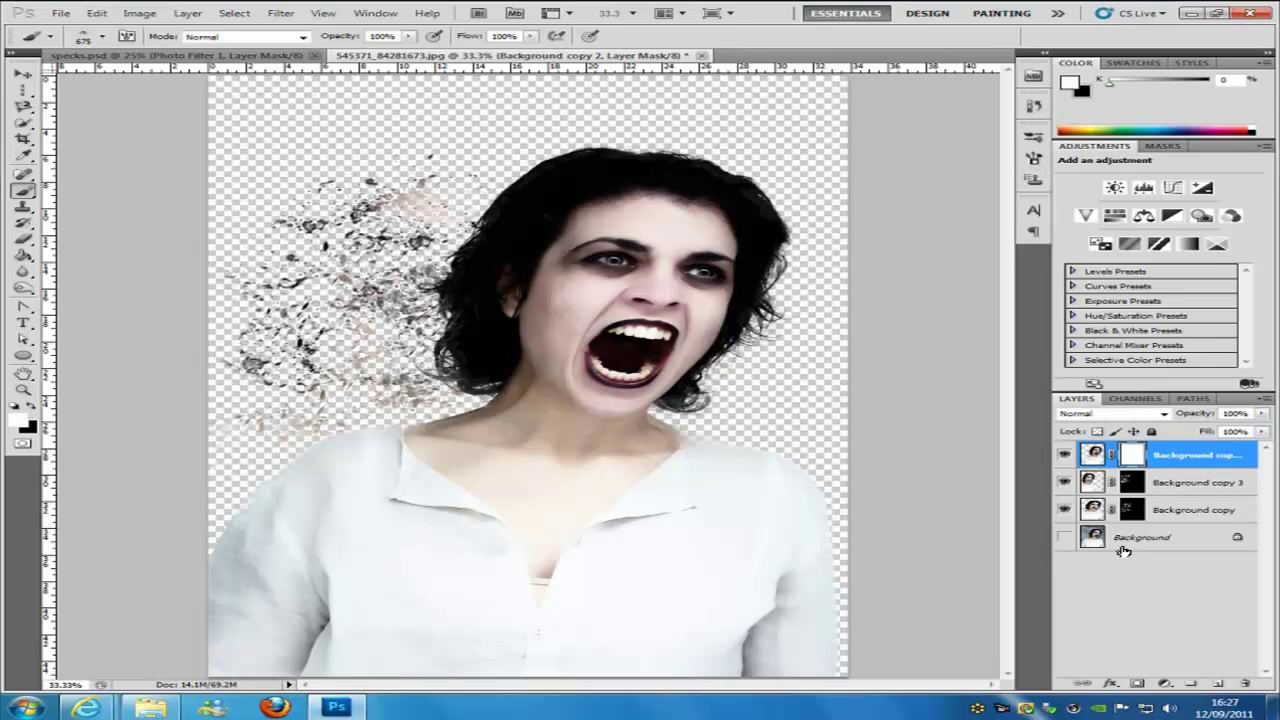
Paint black splatters with two 675 px brushes on the Background copy 2 mask over the hair, cheek, neck and shoulder facing the debris.
key("x")
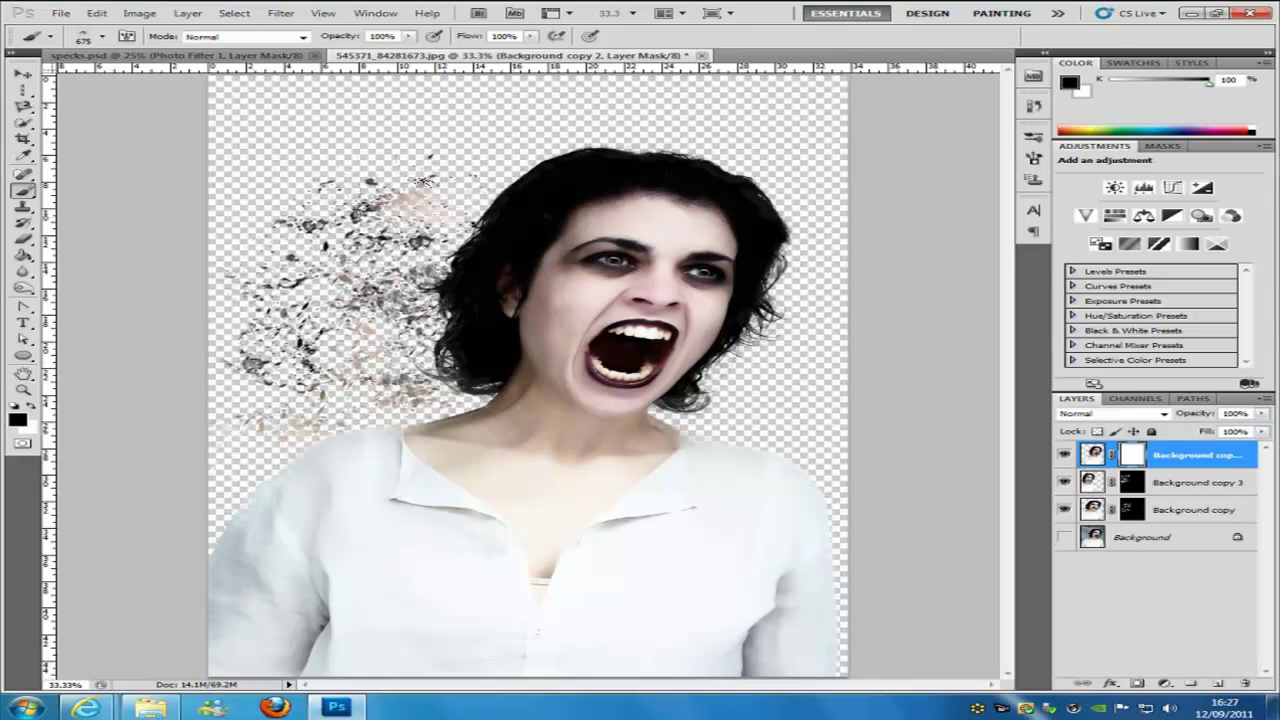
left_click_drag(428, 180, 550, 225)
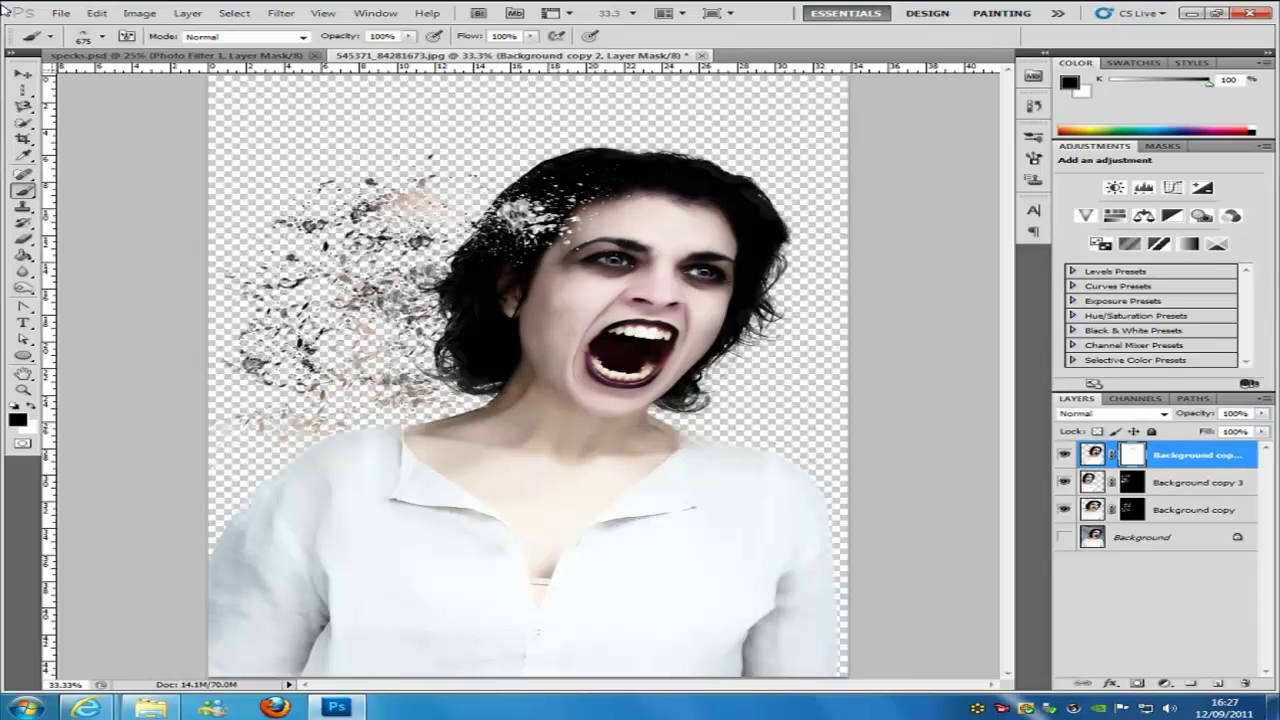
left_click(101, 37)
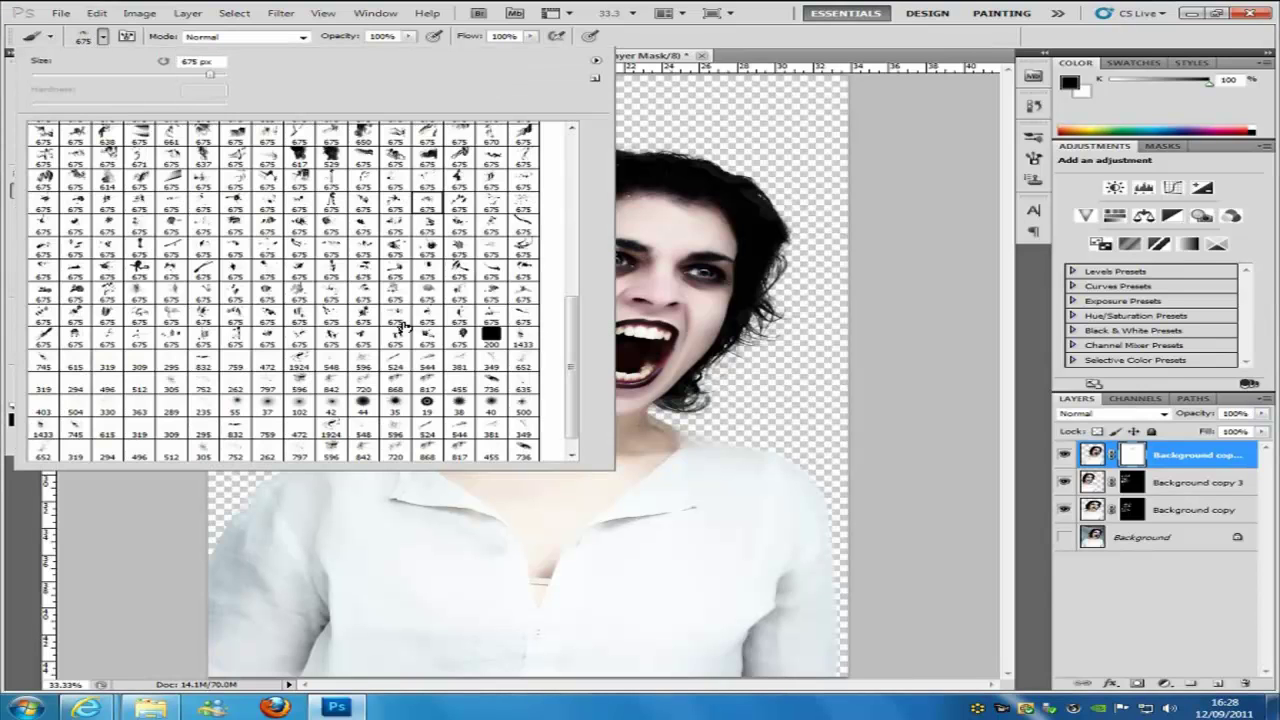
left_click(522, 203)
left_click(1146, 455)
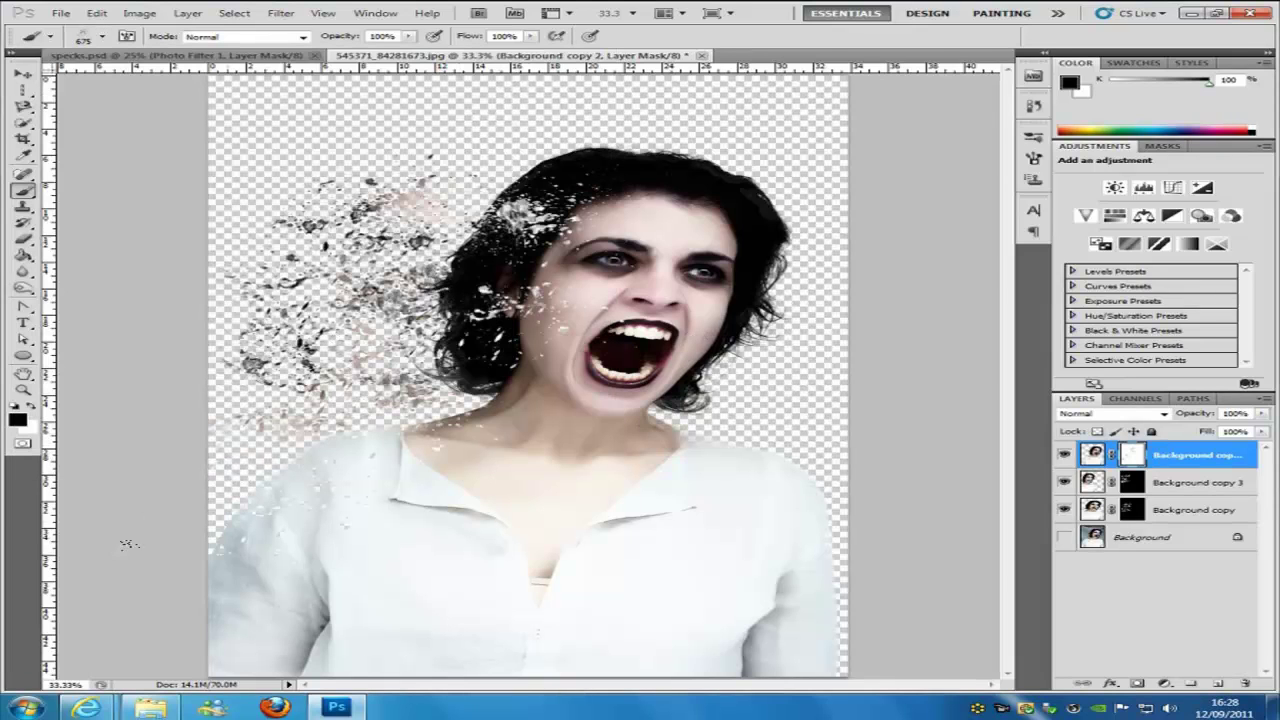
mouse_move(162, 545)
left_mouse_down()
mouse_move(235, 427)
mouse_move(512, 427)
left_mouse_up()
left_click_drag(431, 417, 400, 367)
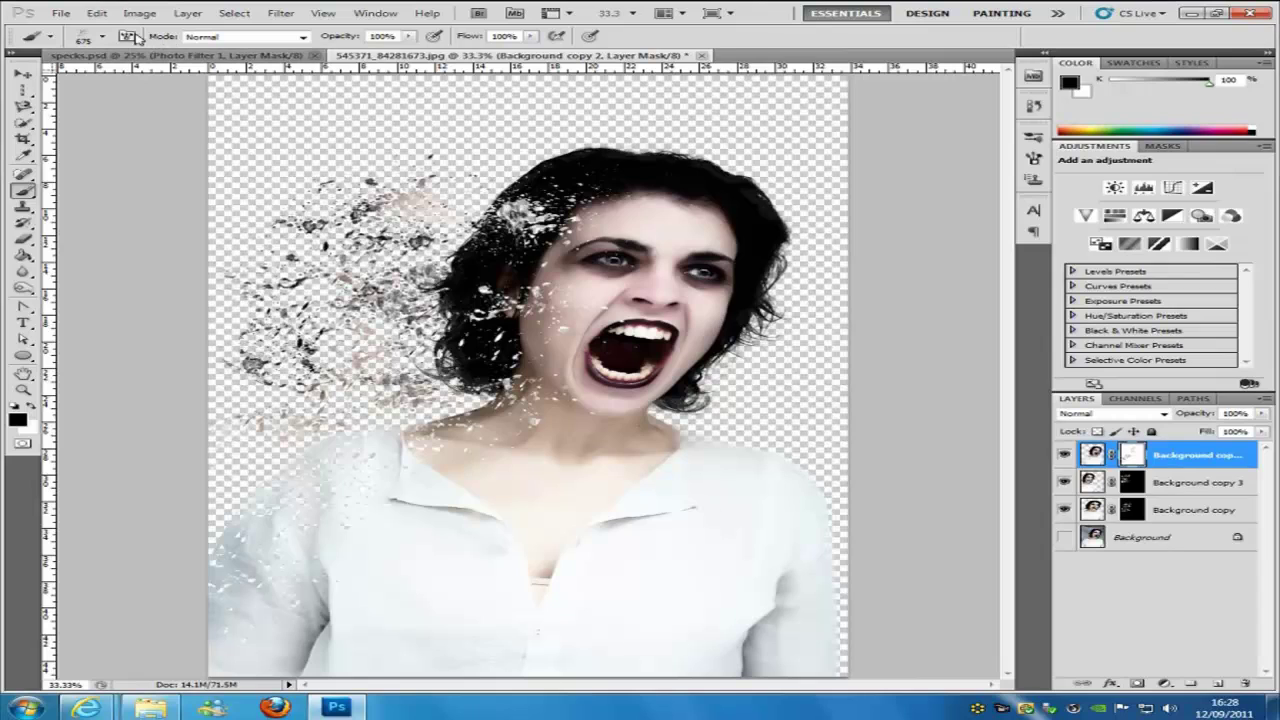
Pick a different 675 px splatter brush and paint white splatters directly on the Background copy 2 image over the hair and cheek.
left_click(103, 38)
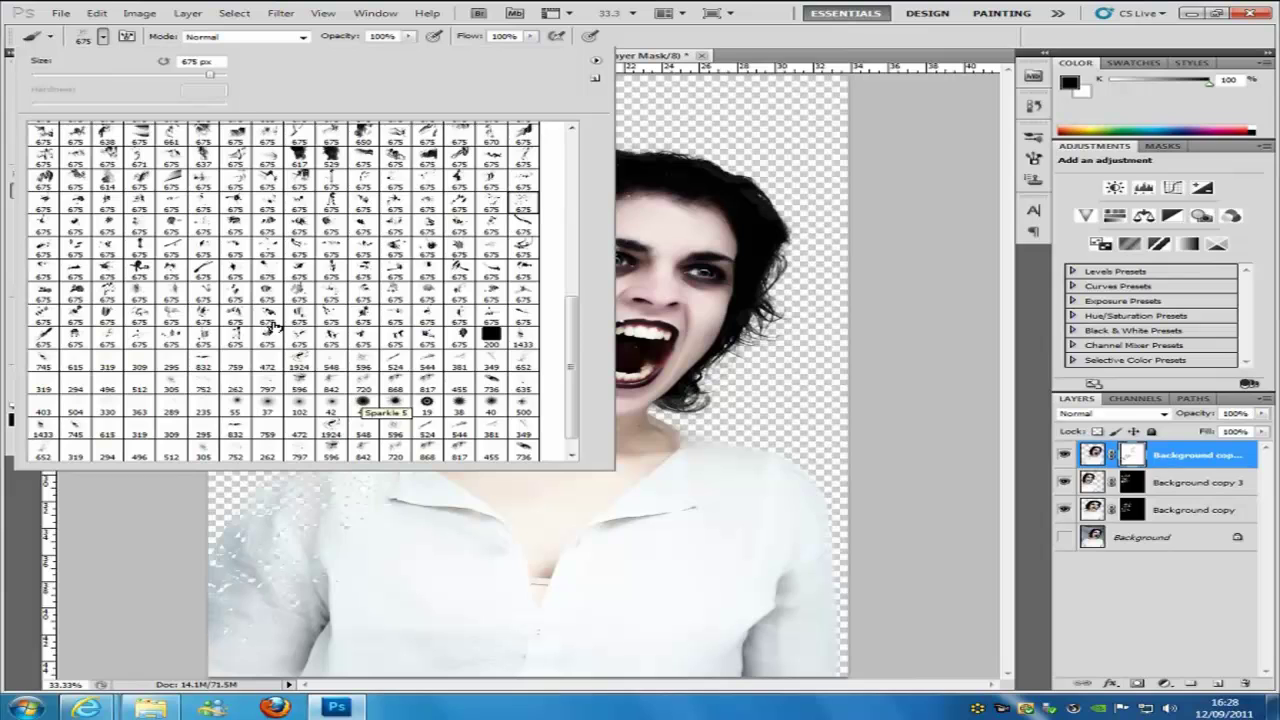
scroll(343, 388, "up", 1)
scroll(343, 388, "up", 3)
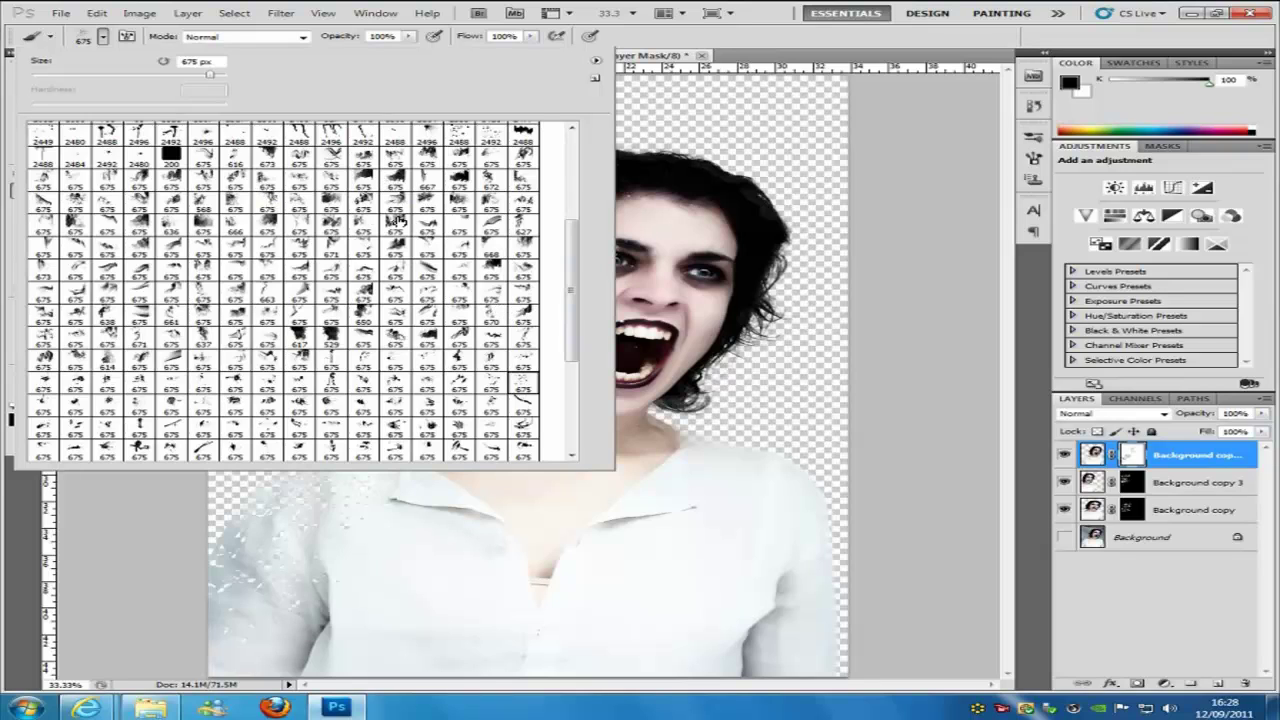
left_click(400, 407)
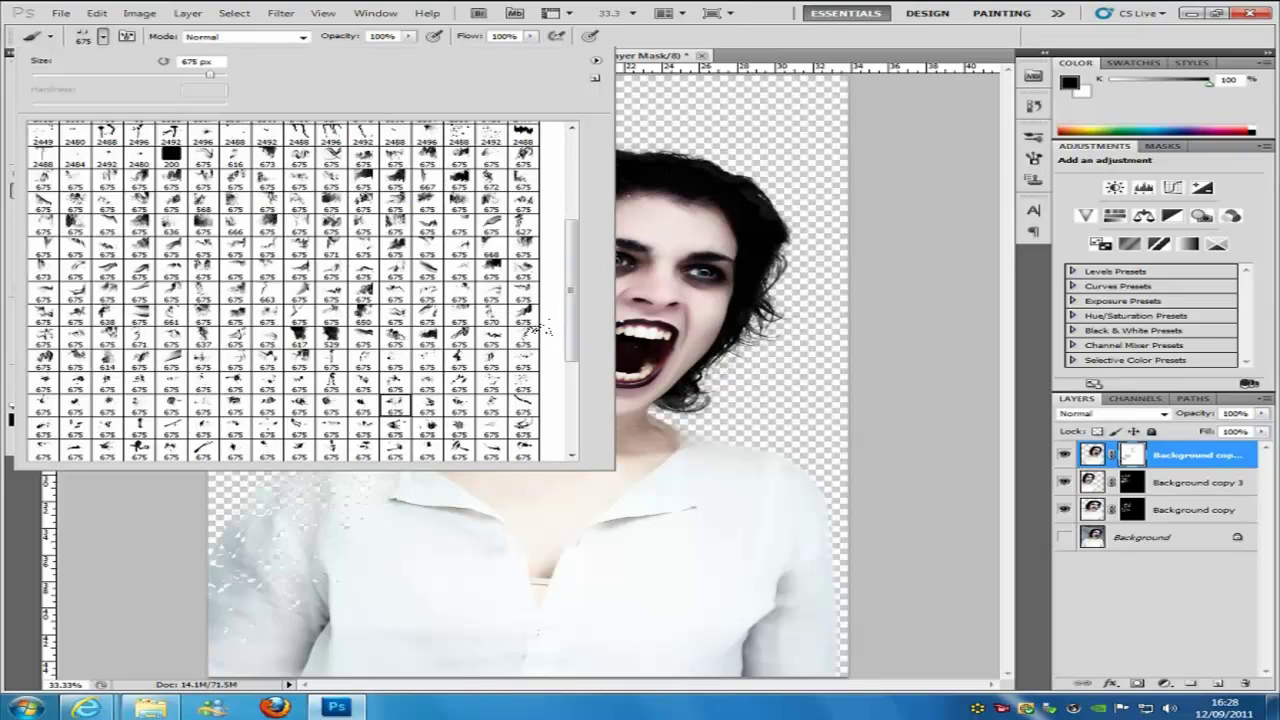
key("x")
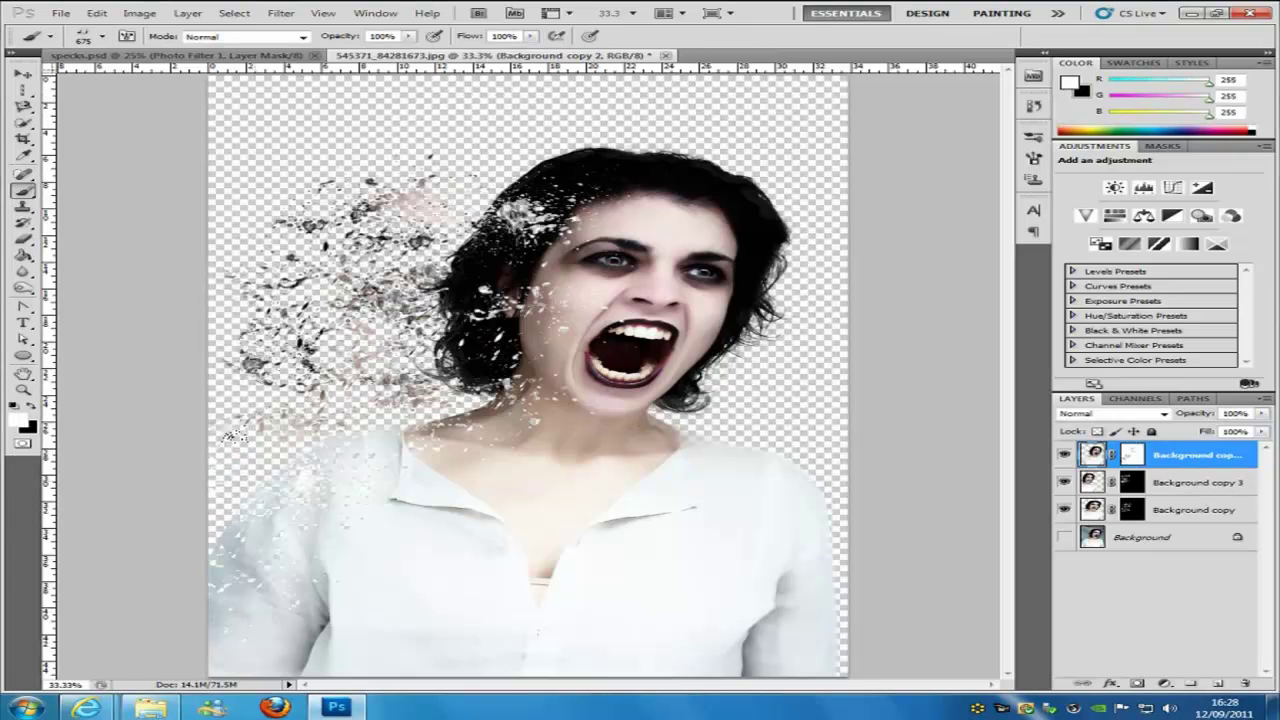
left_click_drag(615, 265, 480, 285)
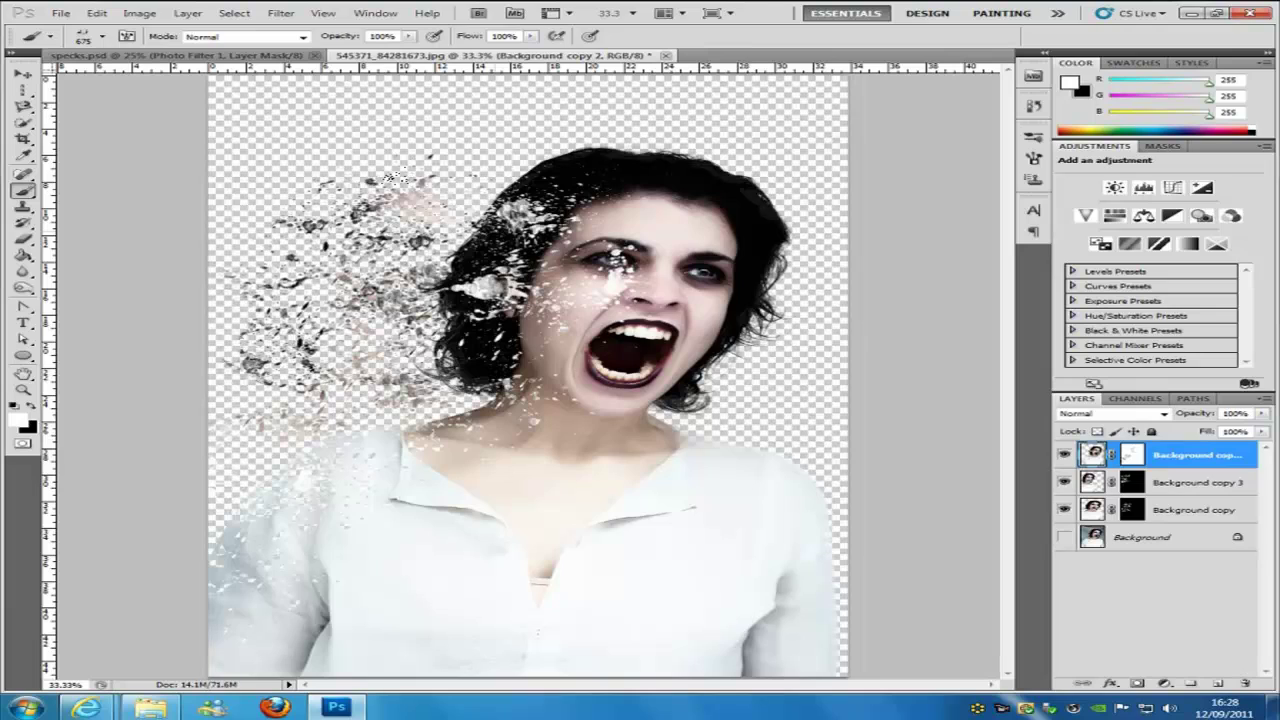
key("ctrl+z")
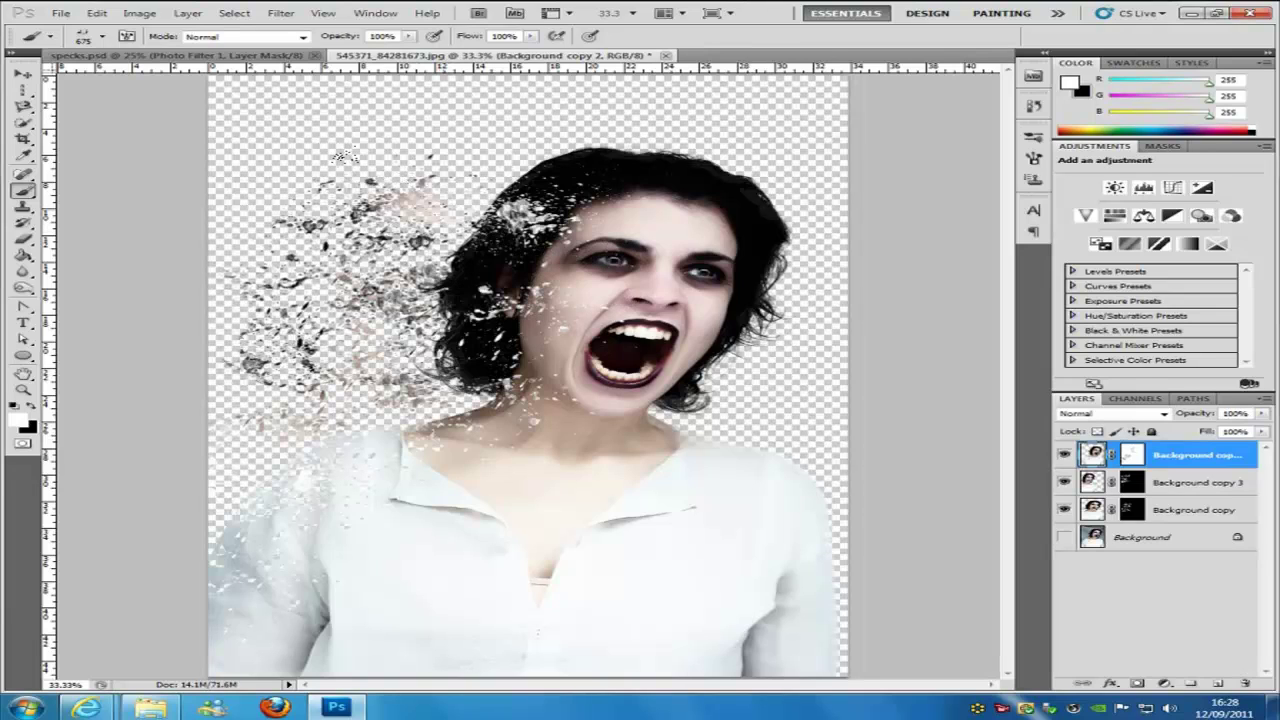
left_click(370, 224)
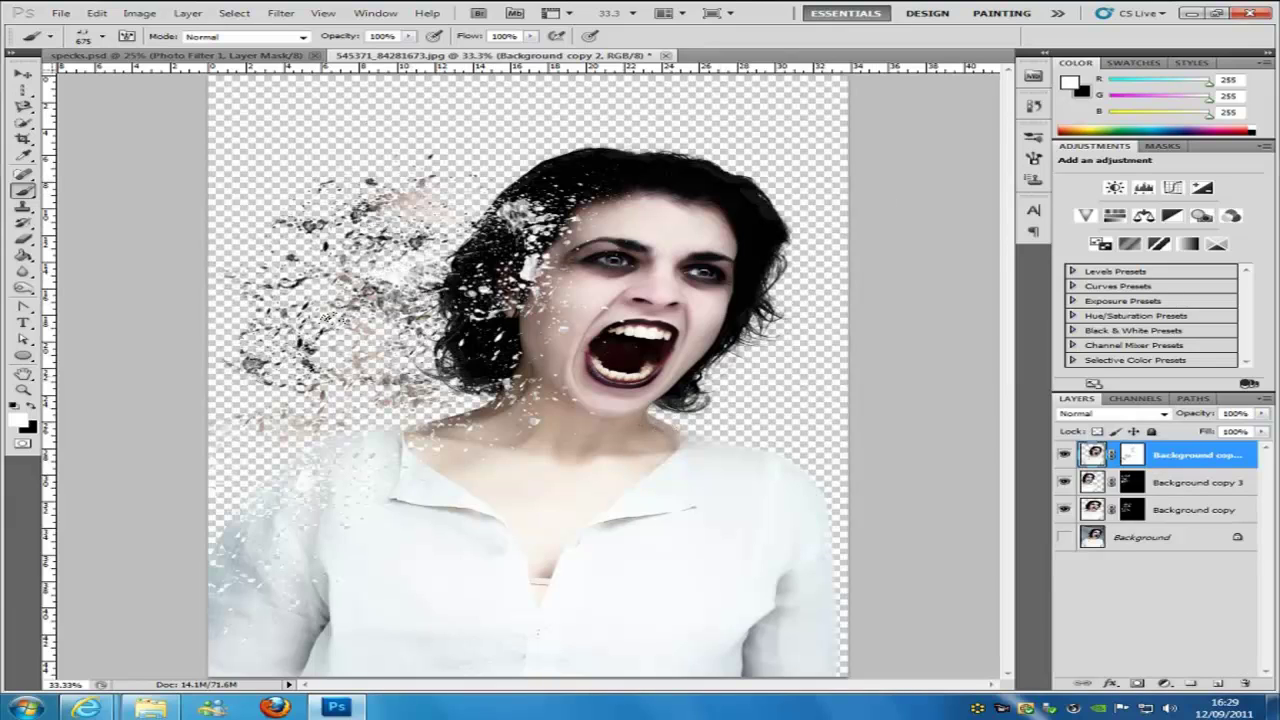
Try painting black splatters over the lower hair on the Background copy 2 mask with another 675 px brush.
left_click(103, 37)
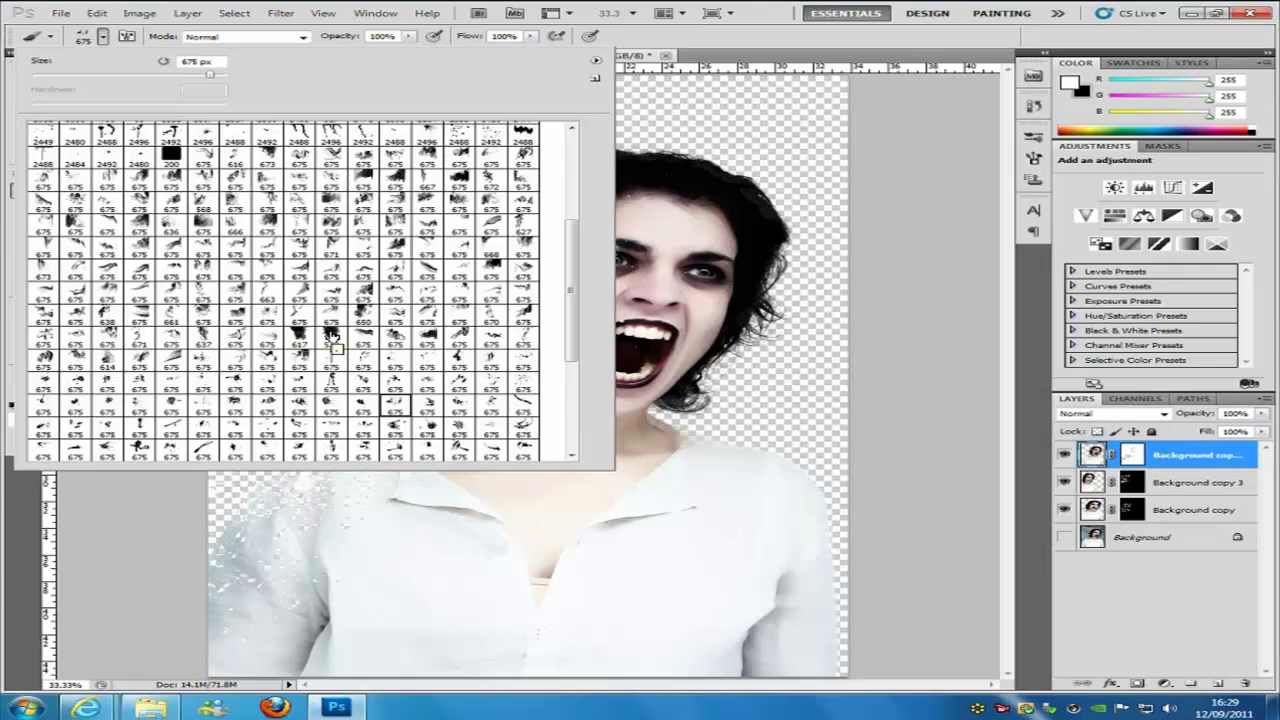
left_click(264, 296)
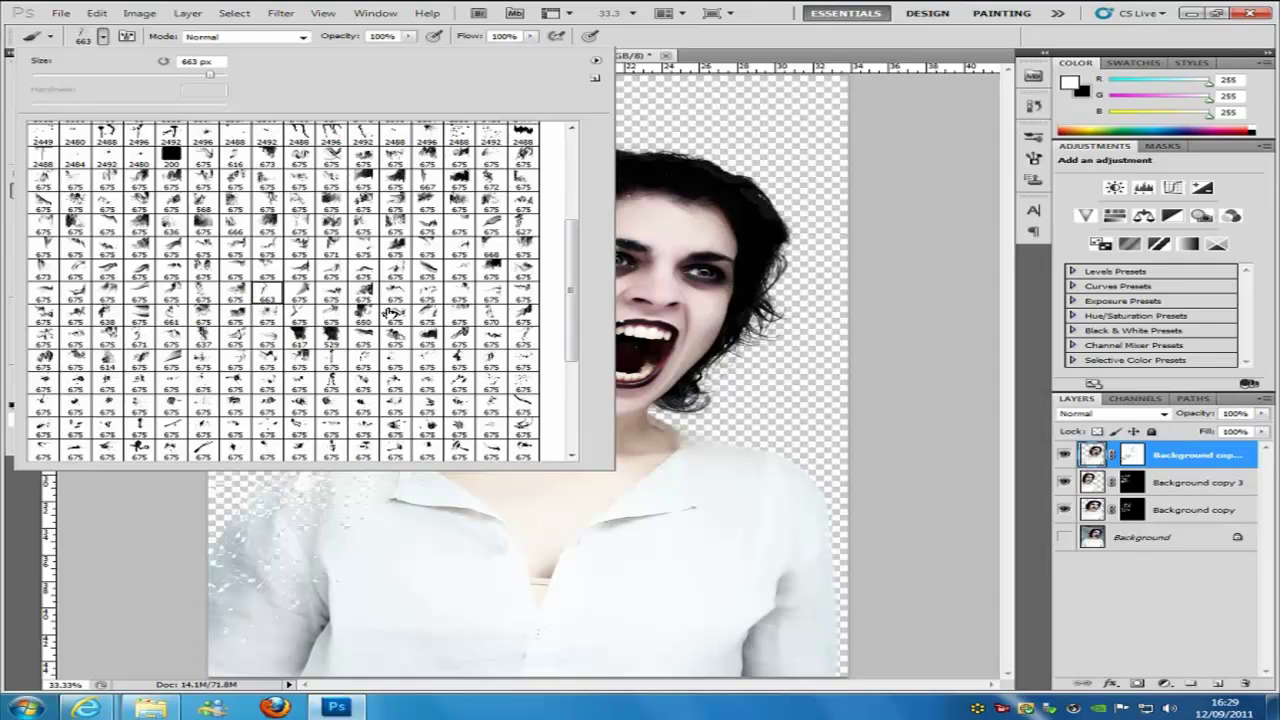
scroll(429, 193, "up", 2)
left_click(203, 211)
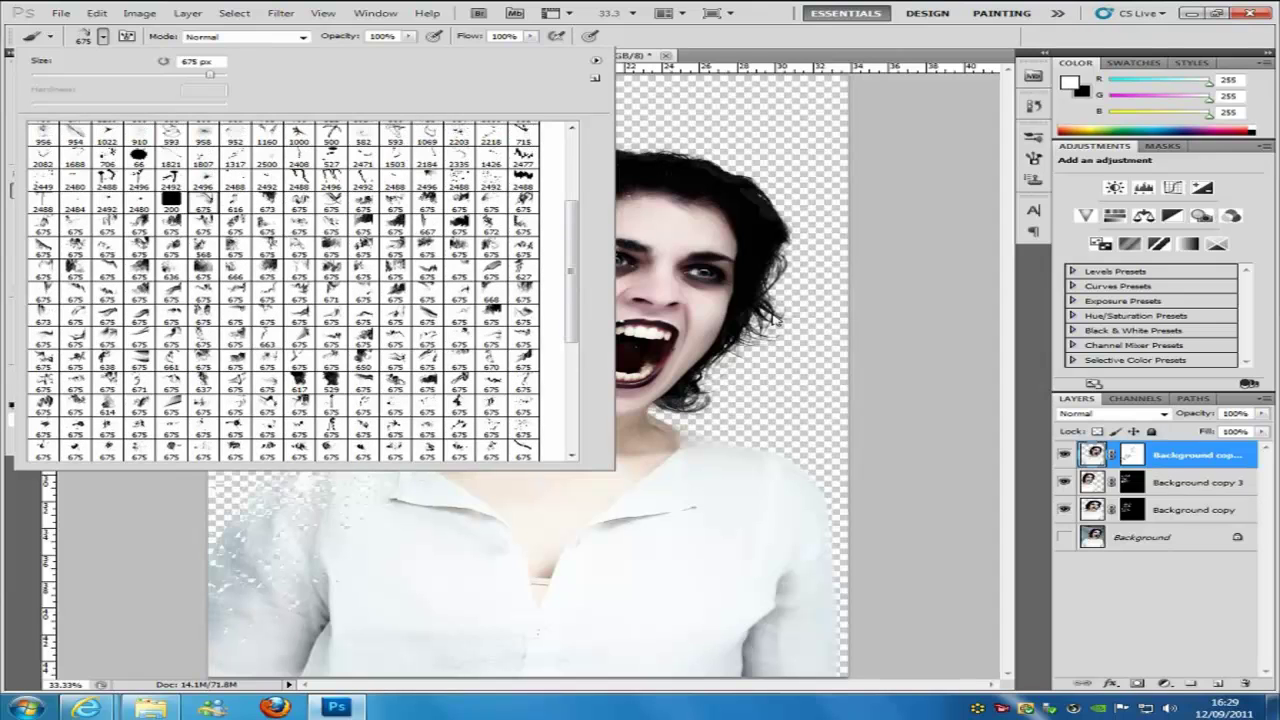
left_click(1131, 456)
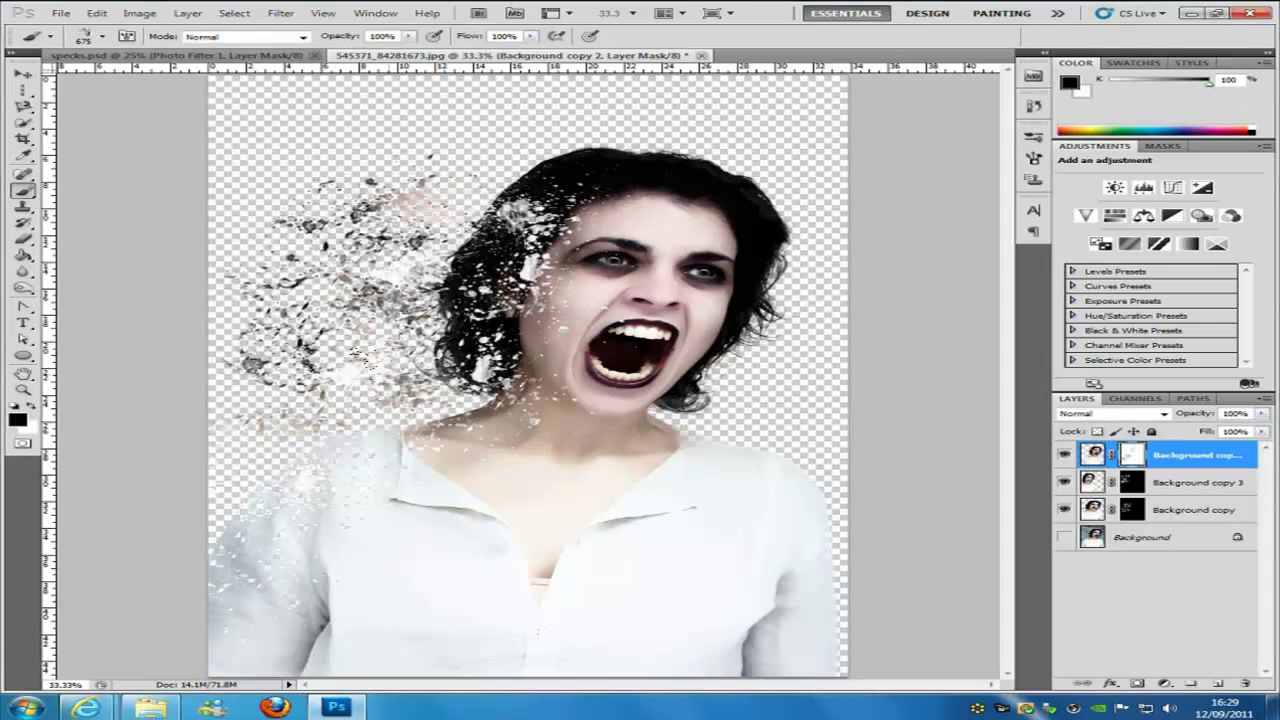
left_click(439, 362)
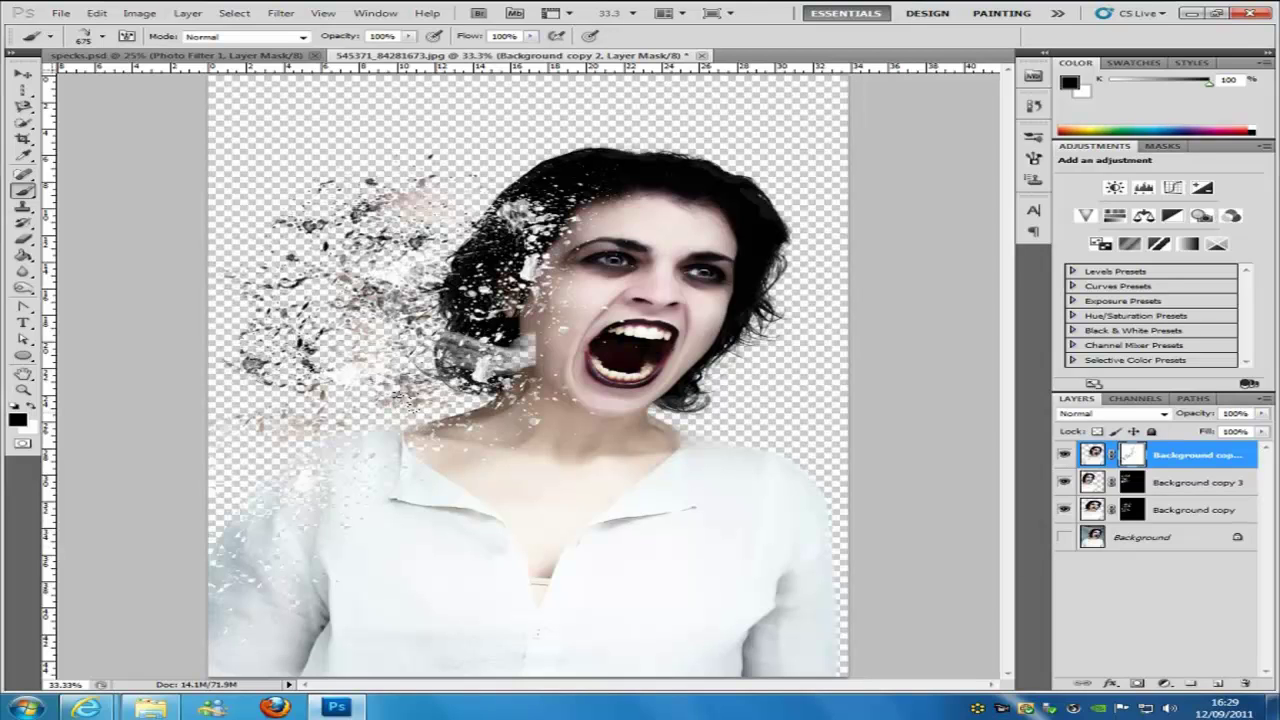
key("ctrl+z")
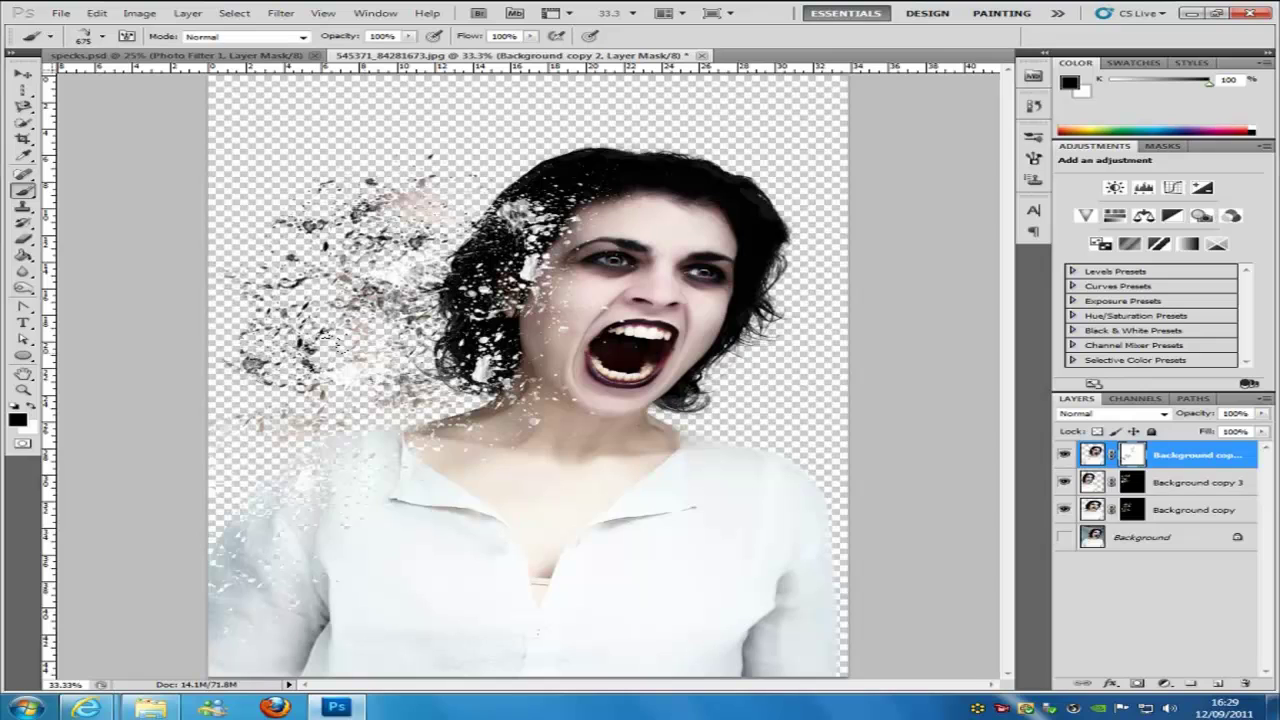
Add a new layer directly above Background, fill it with white using the Paint Bucket, and make the Background layer visible.
left_click(187, 57)
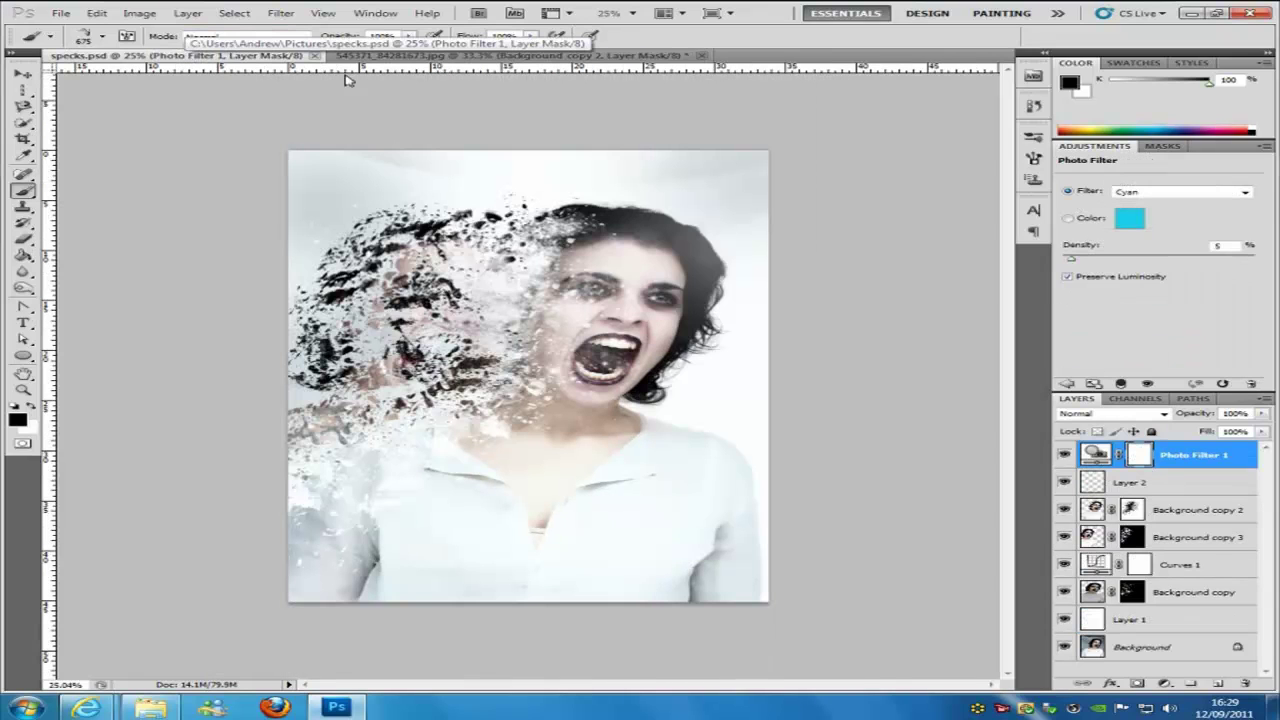
left_click(405, 56)
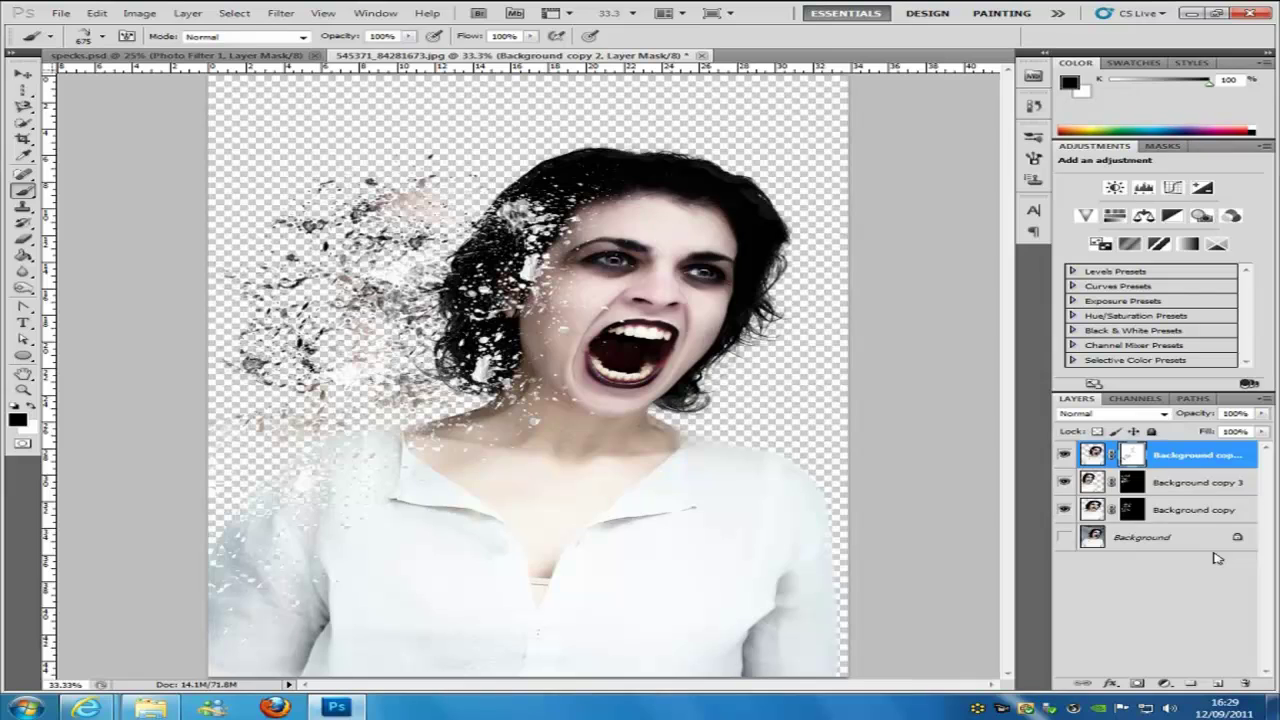
left_click(1174, 538)
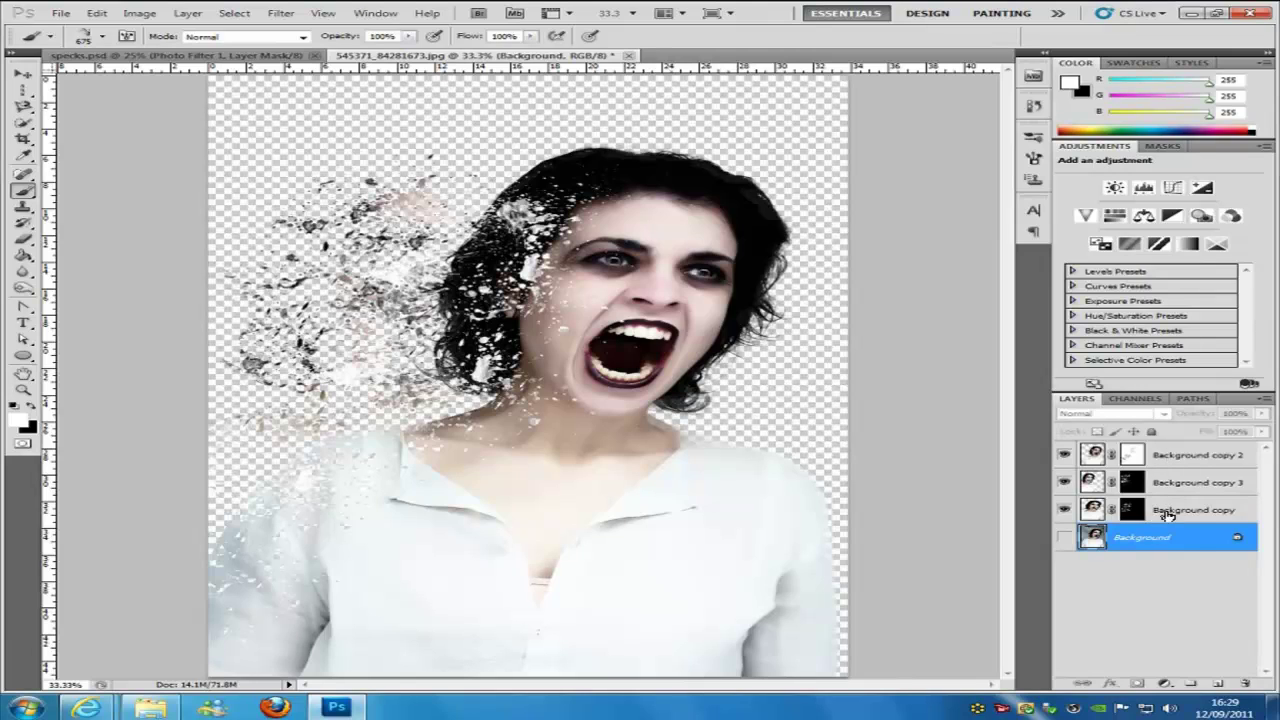
left_click(1221, 687)
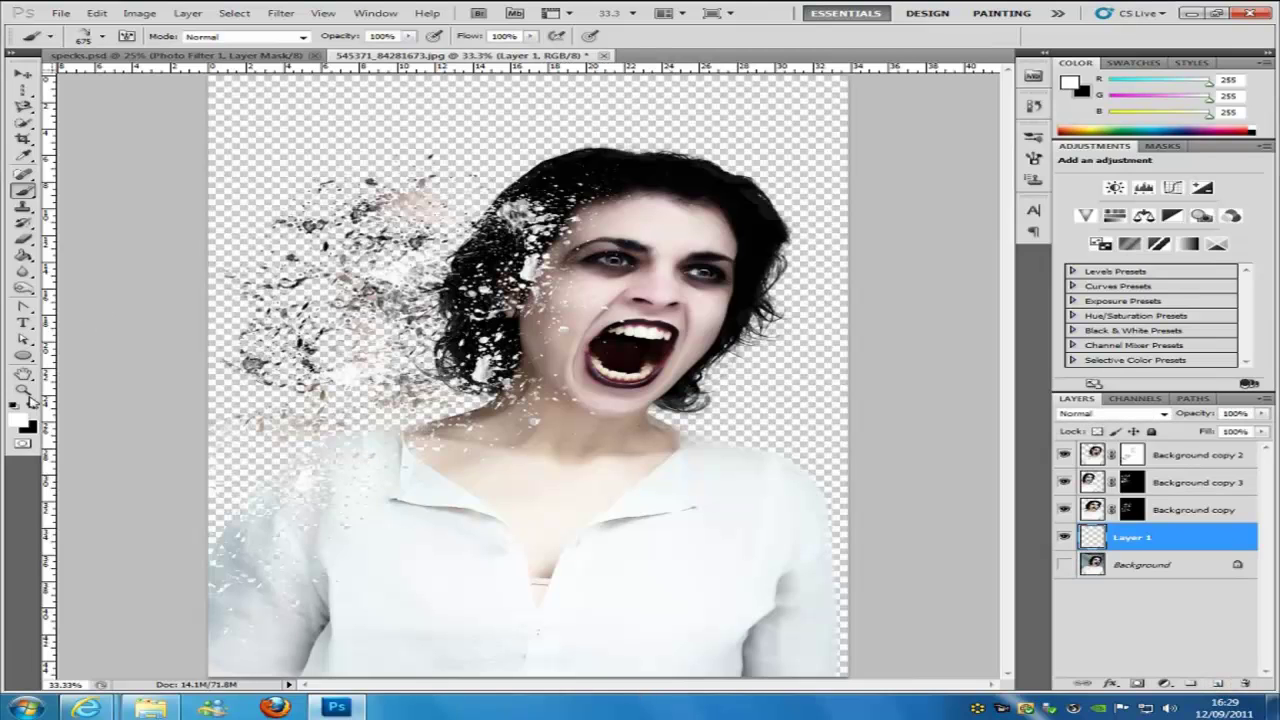
left_click(24, 257)
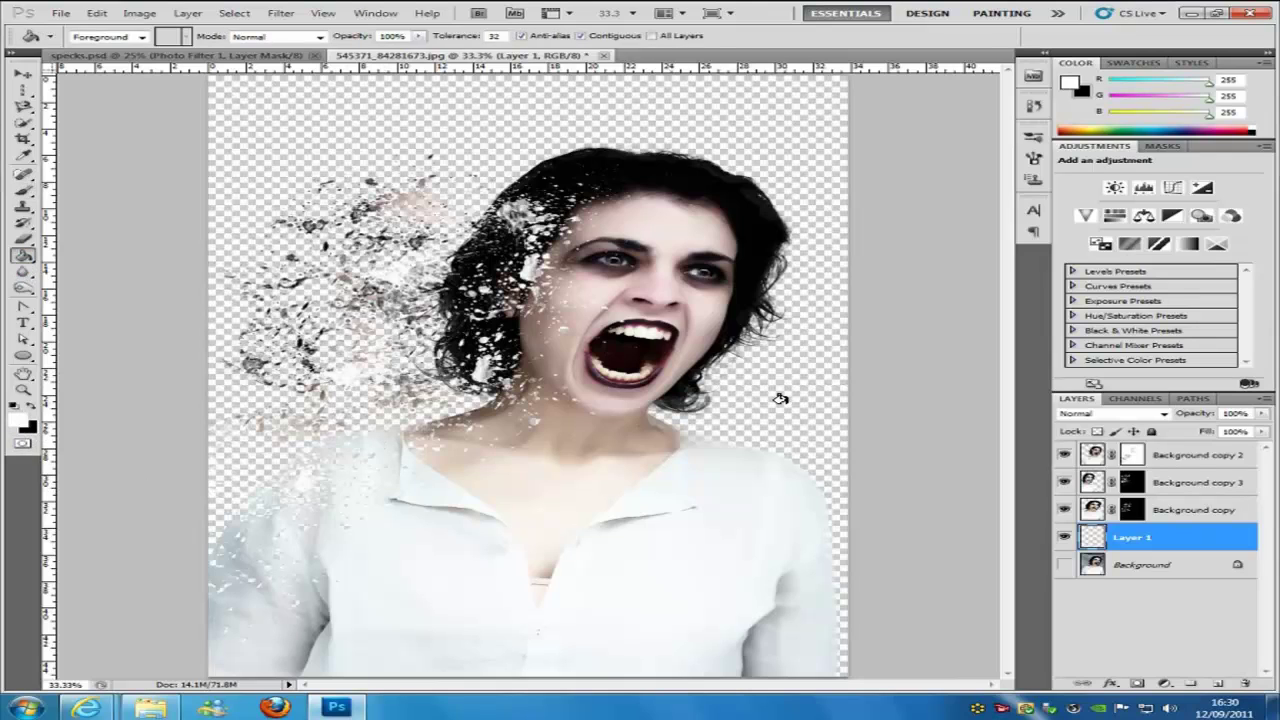
left_click(614, 421)
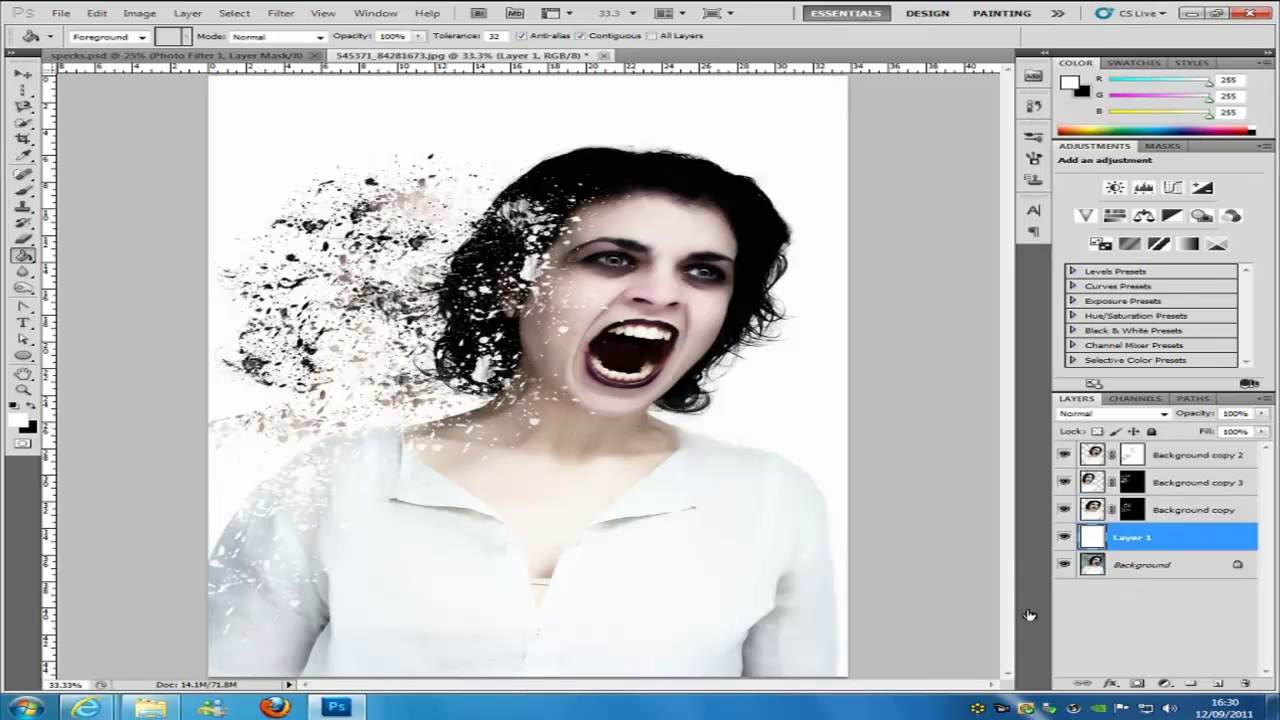
left_click(1066, 564)
Set the Eraser to a soft round brush of 1100 px for use on Layer 1.
left_click(1156, 568)
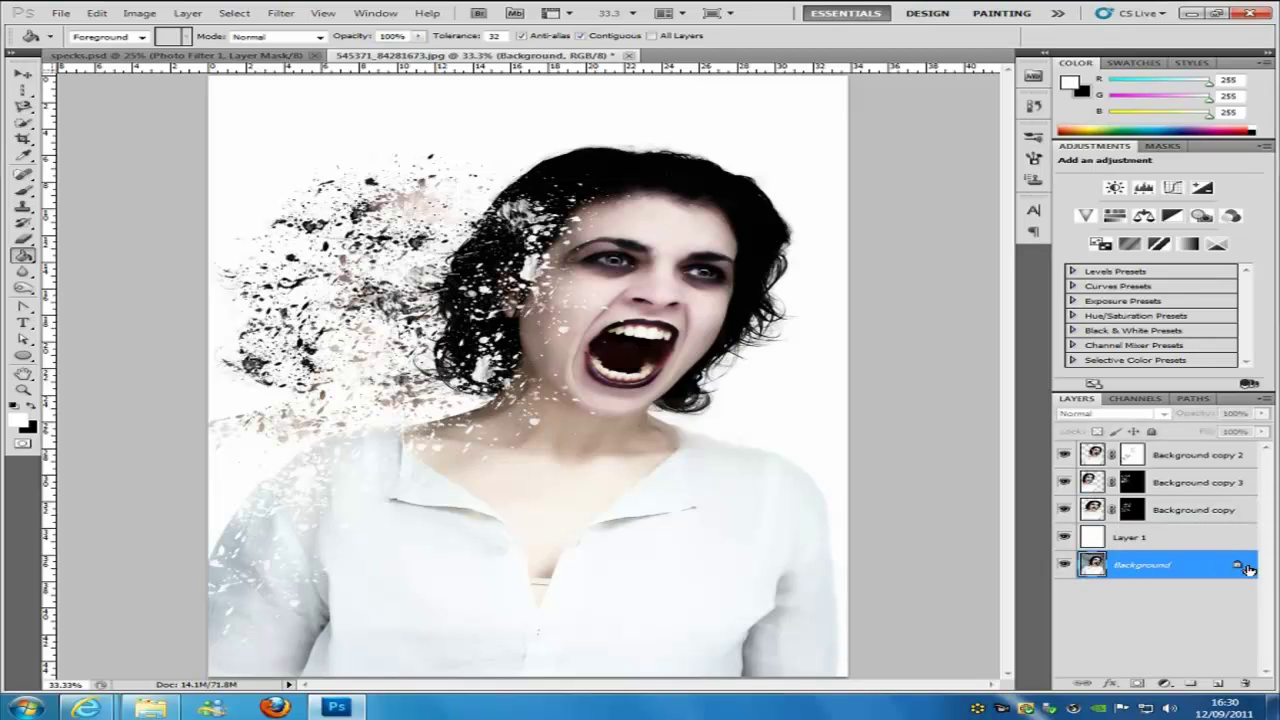
left_click(1186, 549)
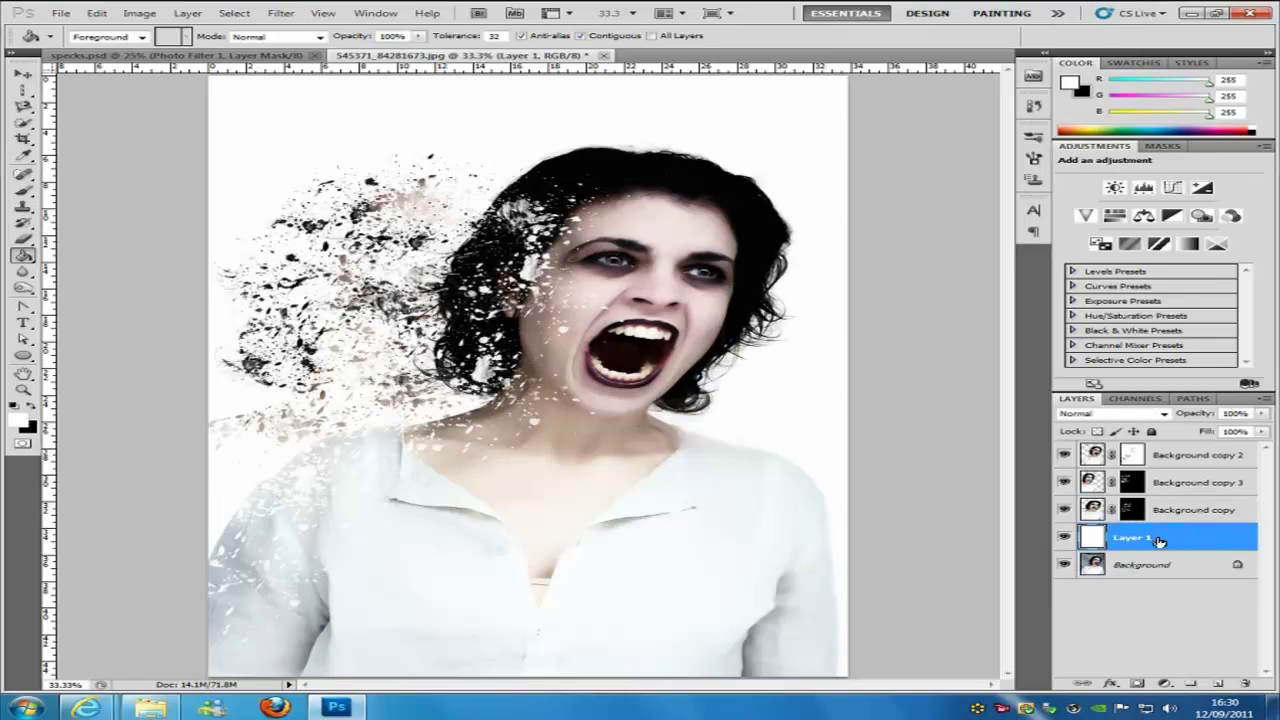
left_click(23, 239)
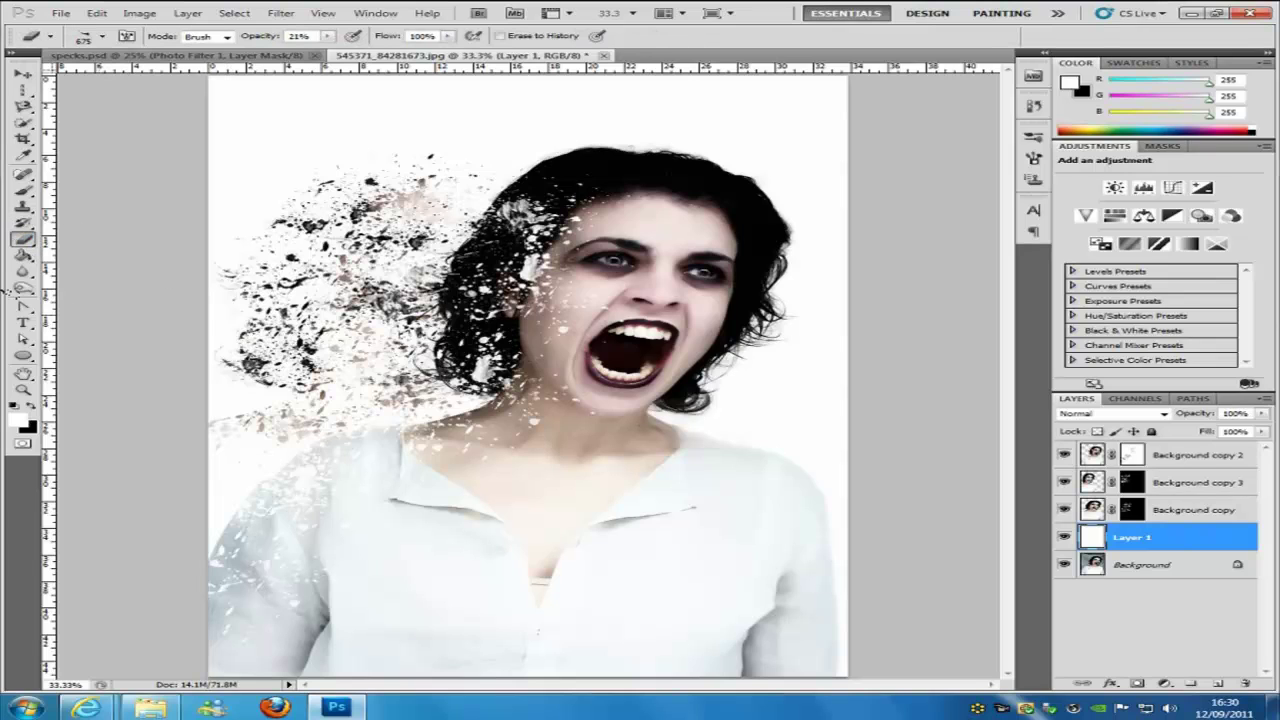
left_click(102, 36)
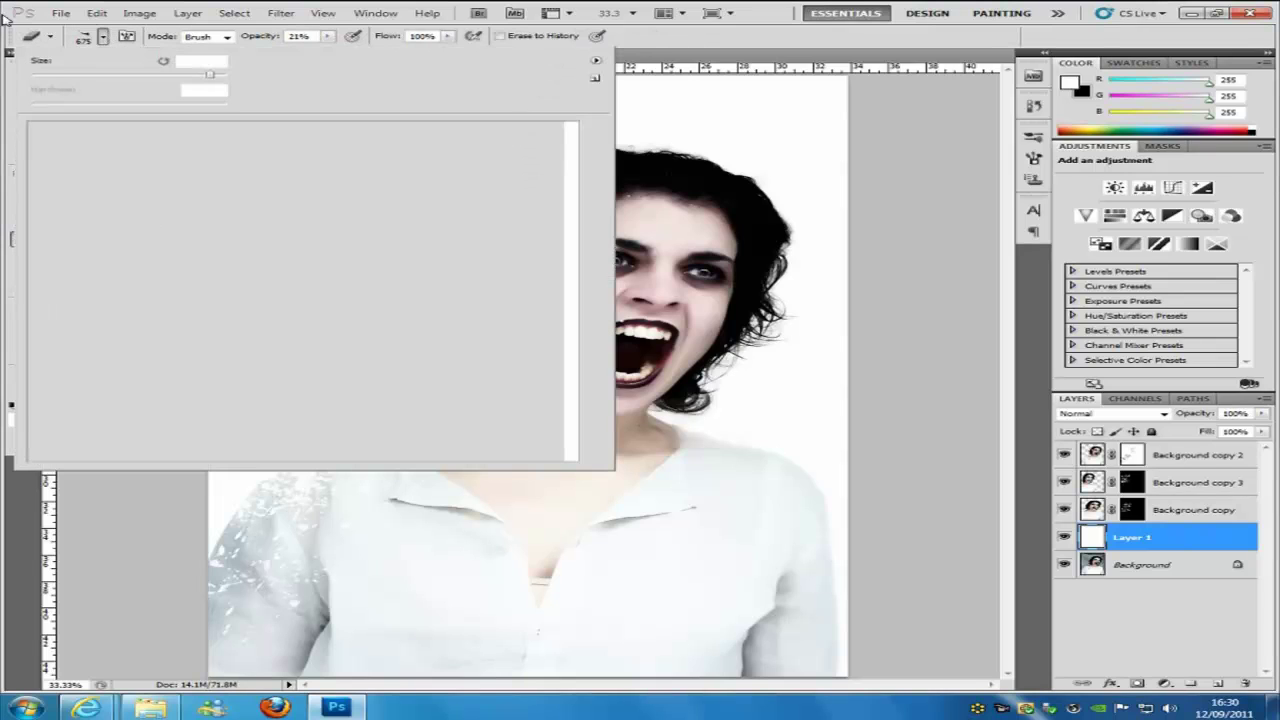
scroll(289, 257, "up", 10)
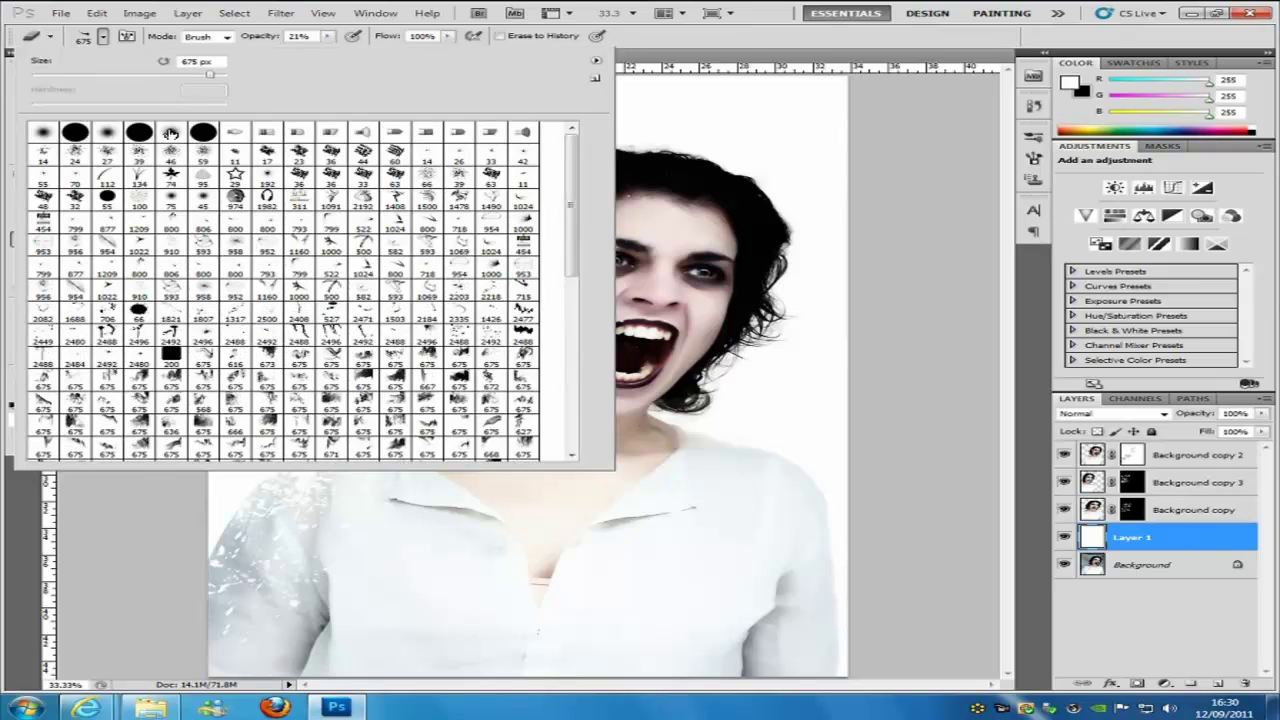
left_click(168, 135)
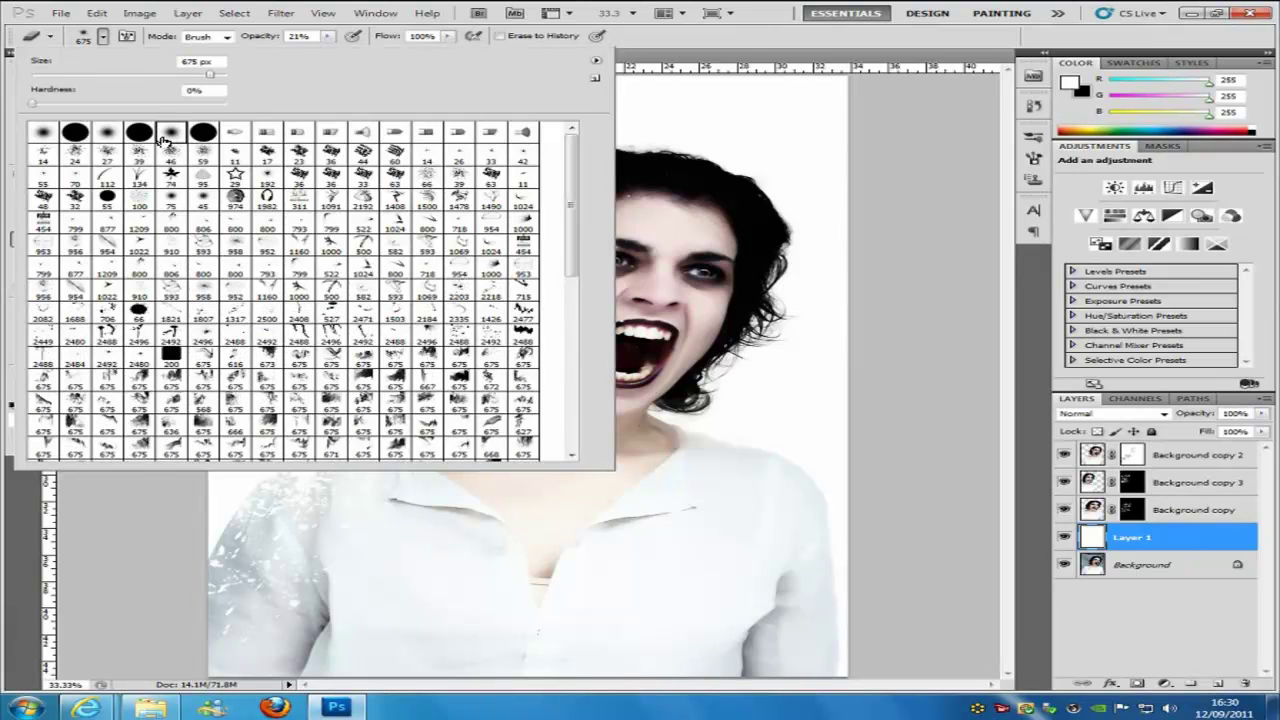
left_click(104, 38)
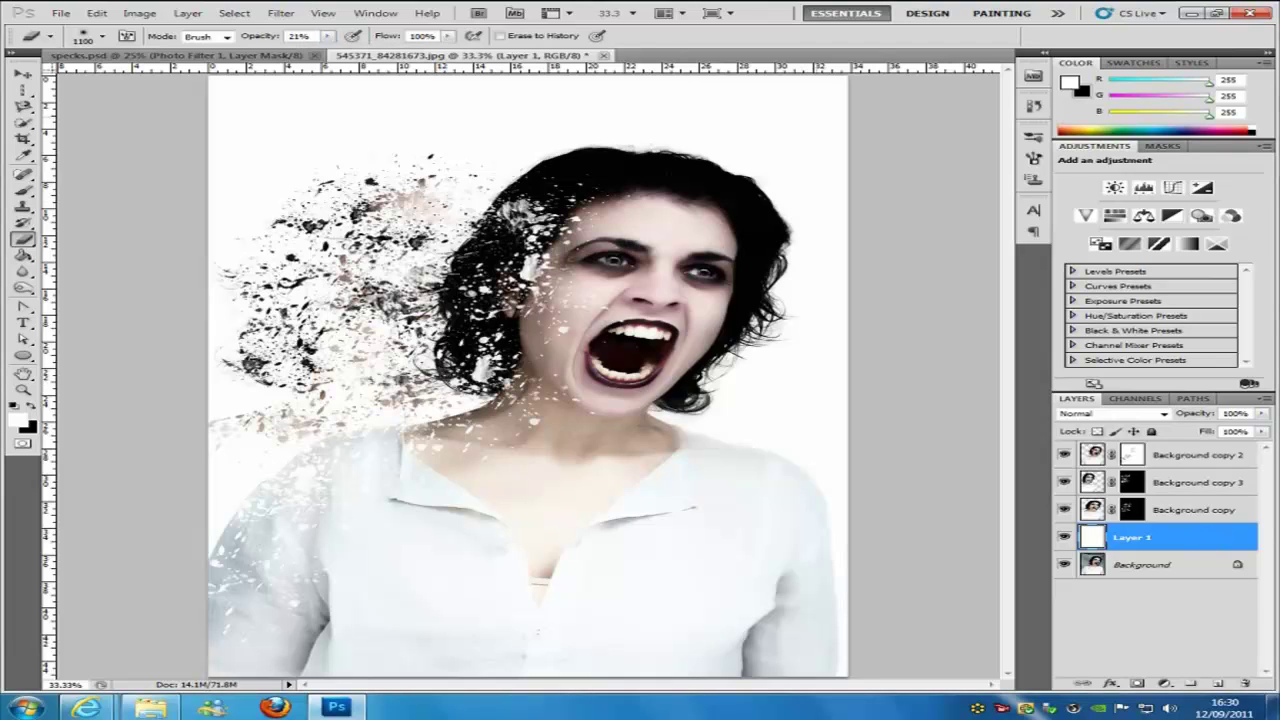
Softly erase the upper corners and side edges of the white Layer 1 to let the original backdrop show through.
left_click(850, 78)
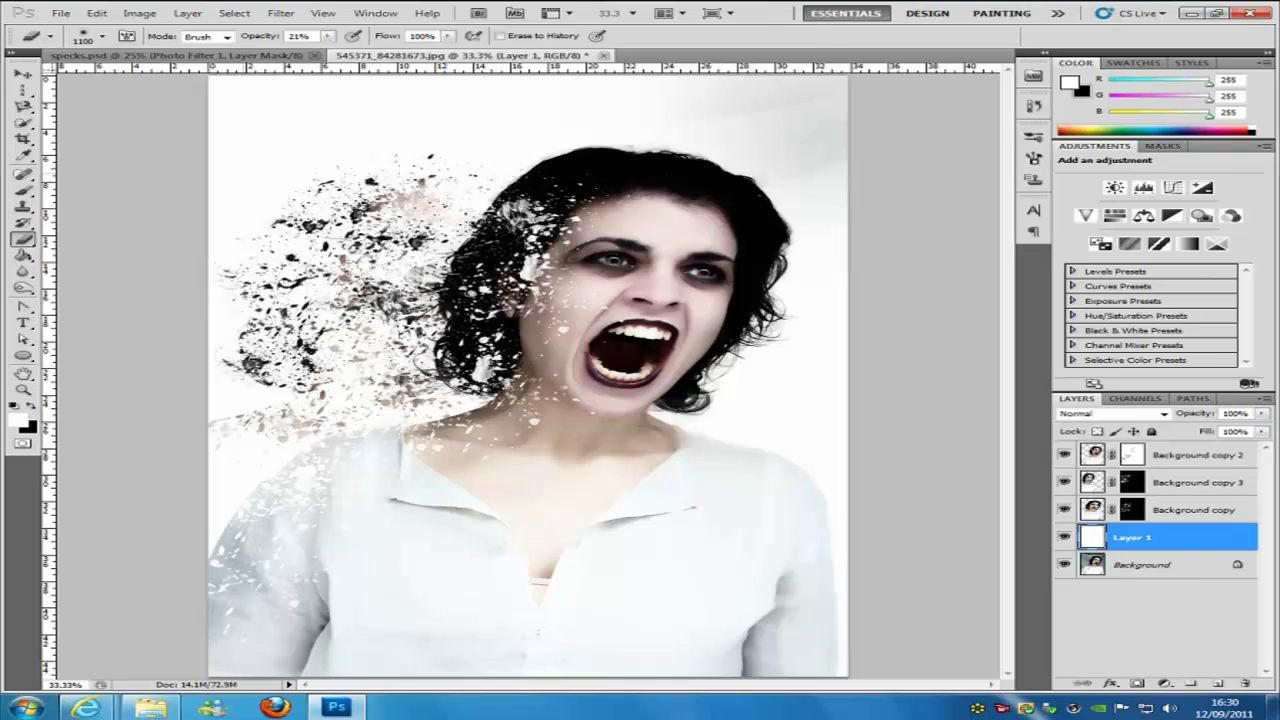
left_click(210, 82)
left_click(210, 425)
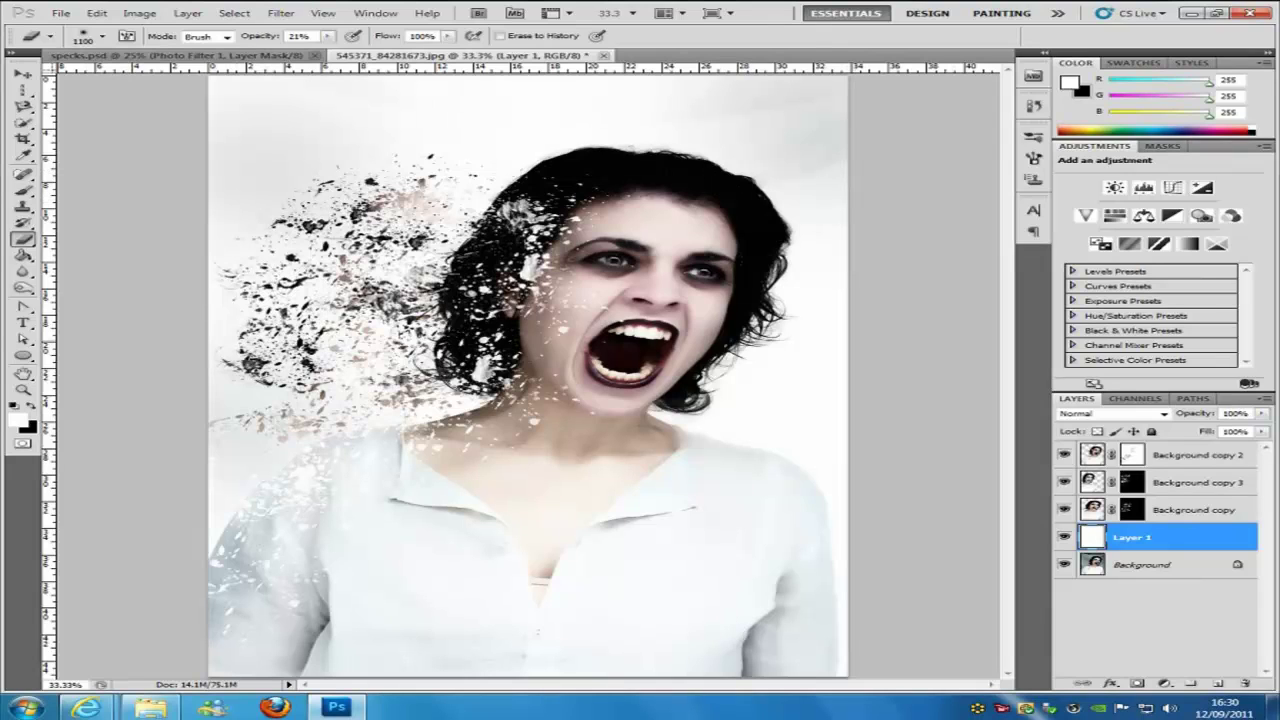
left_click(846, 330)
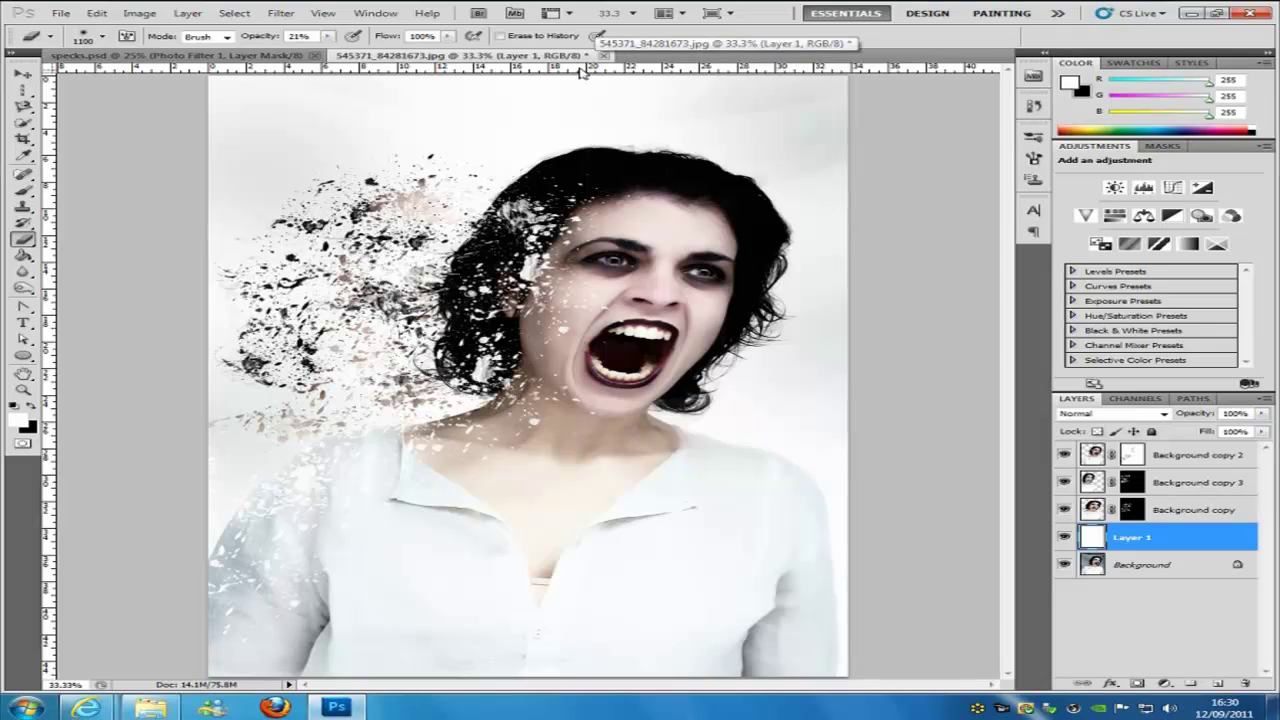
left_click(212, 80)
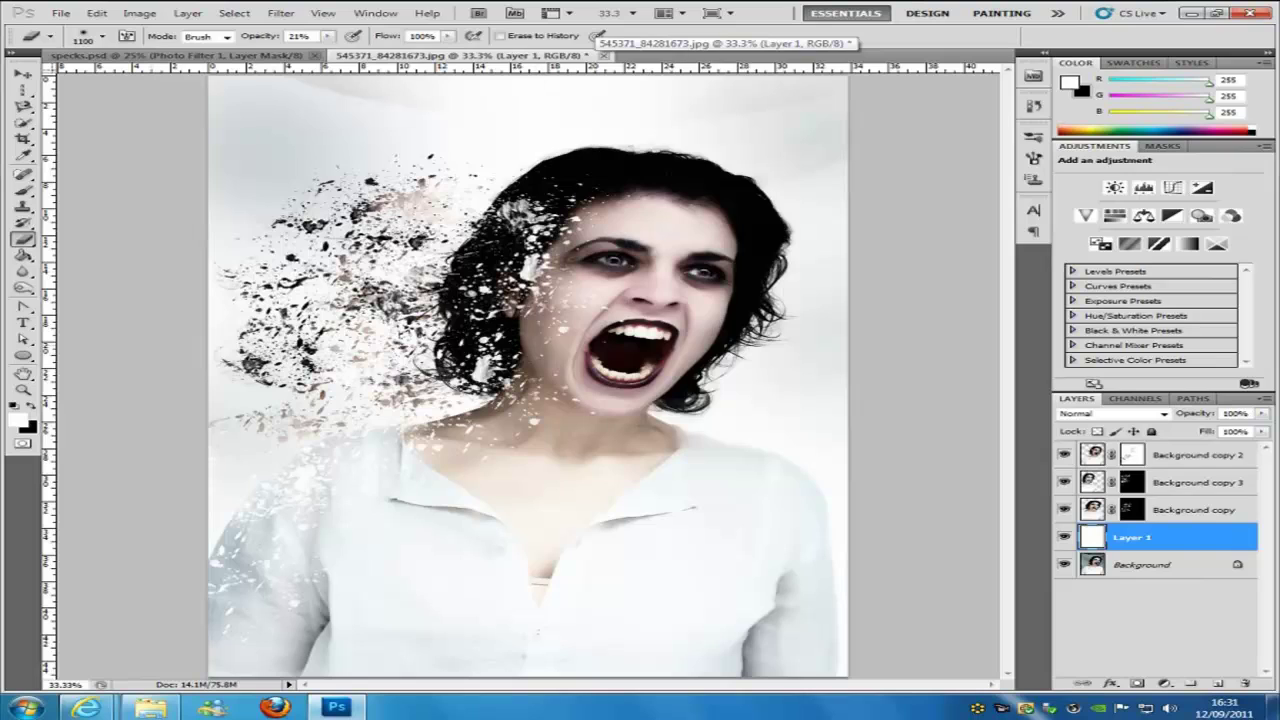
left_click(220, 365)
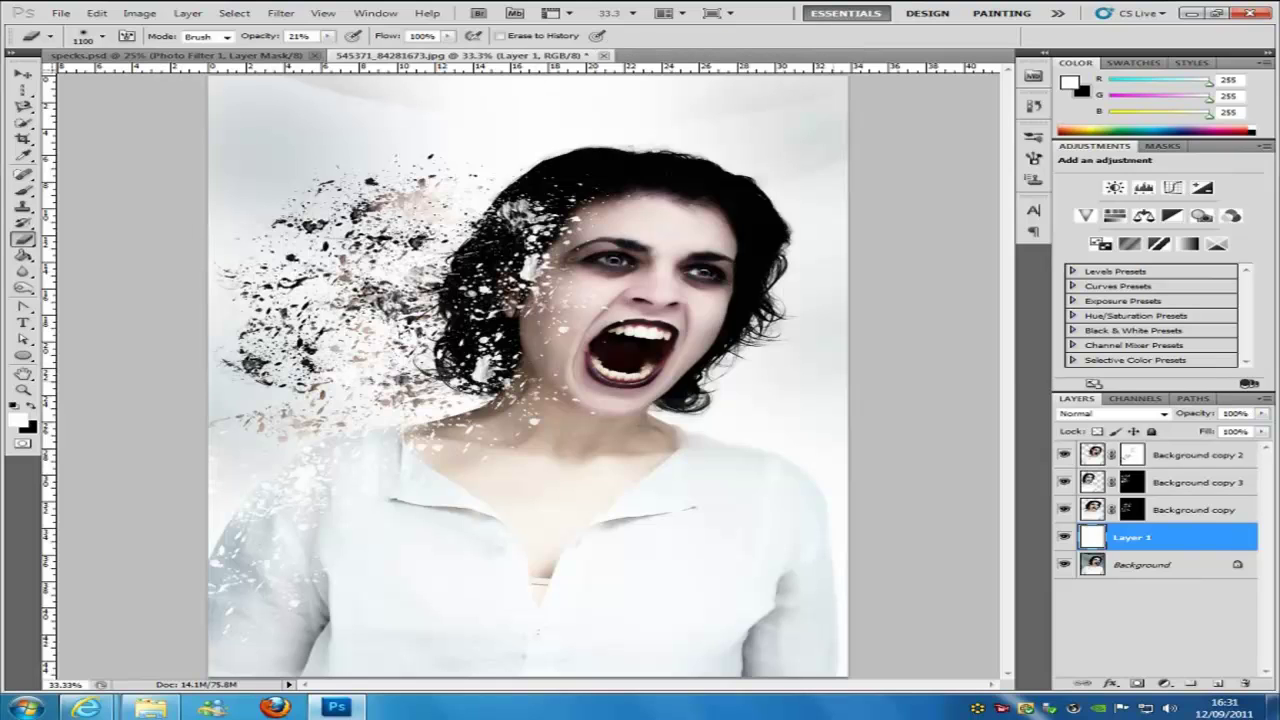
left_click(789, 385)
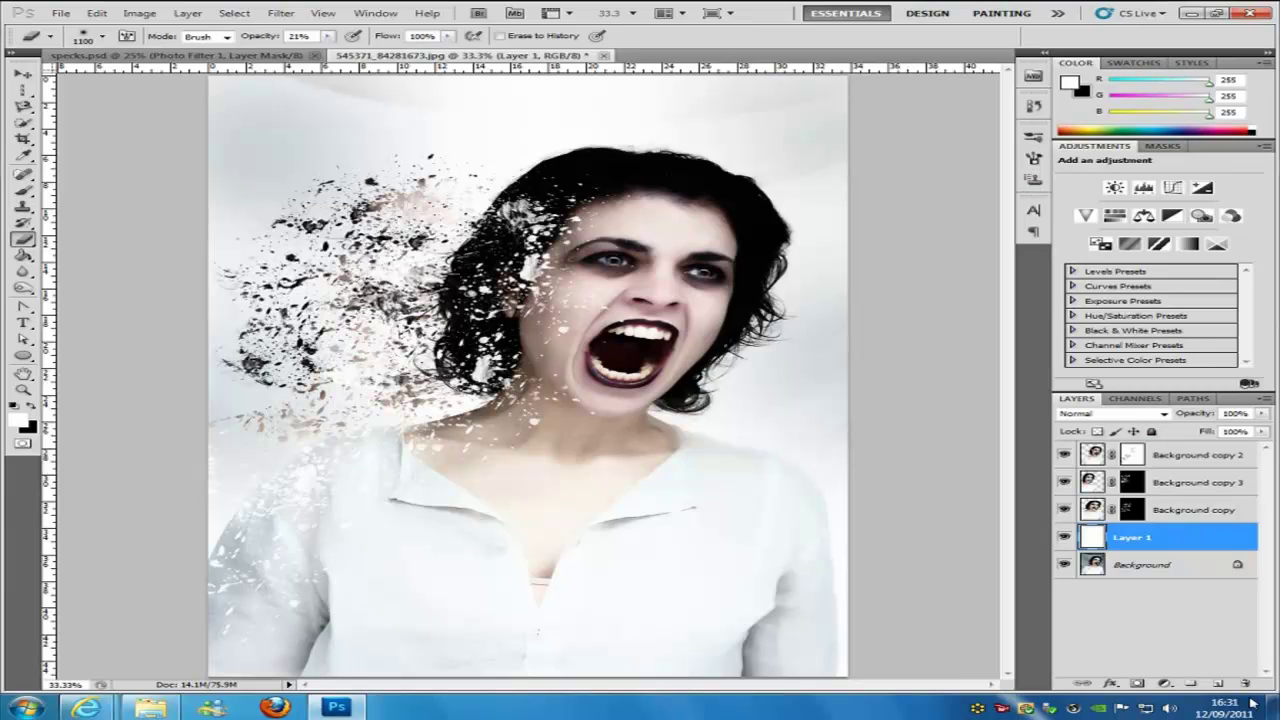
Add a Curves adjustment layer and move it between Background copy and Background copy 3.
left_click(1165, 684)
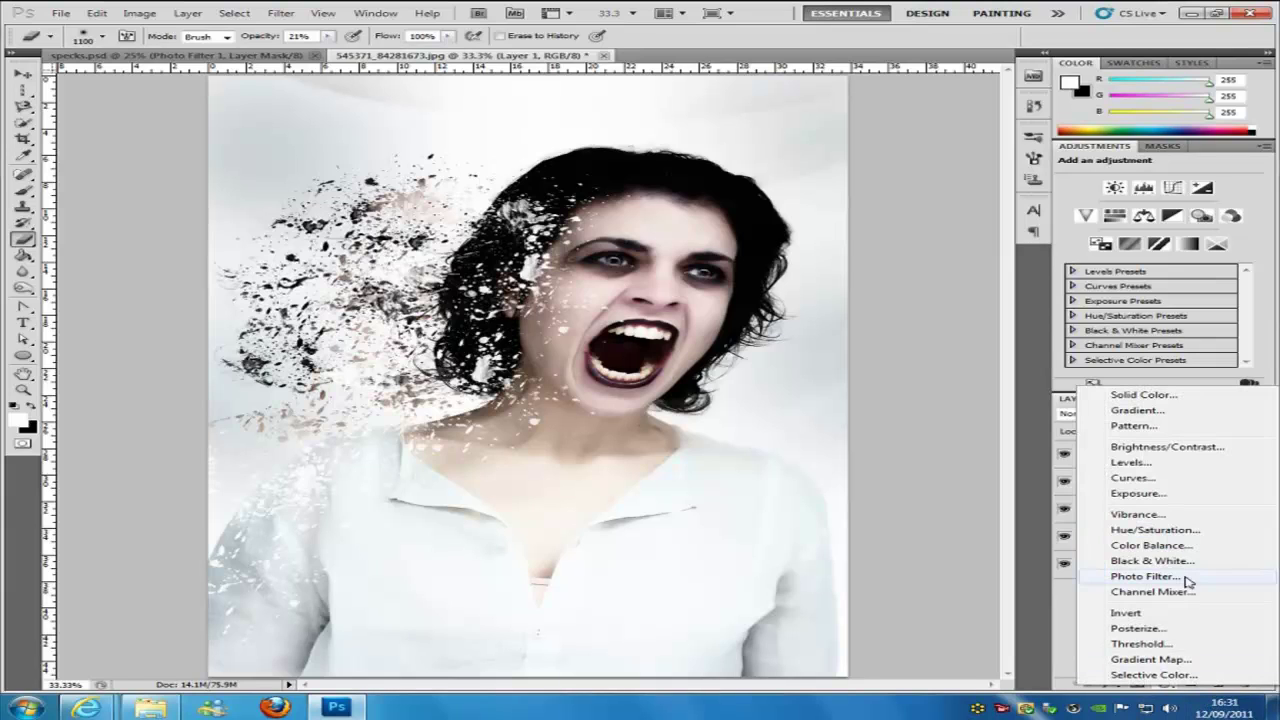
left_click(1168, 481)
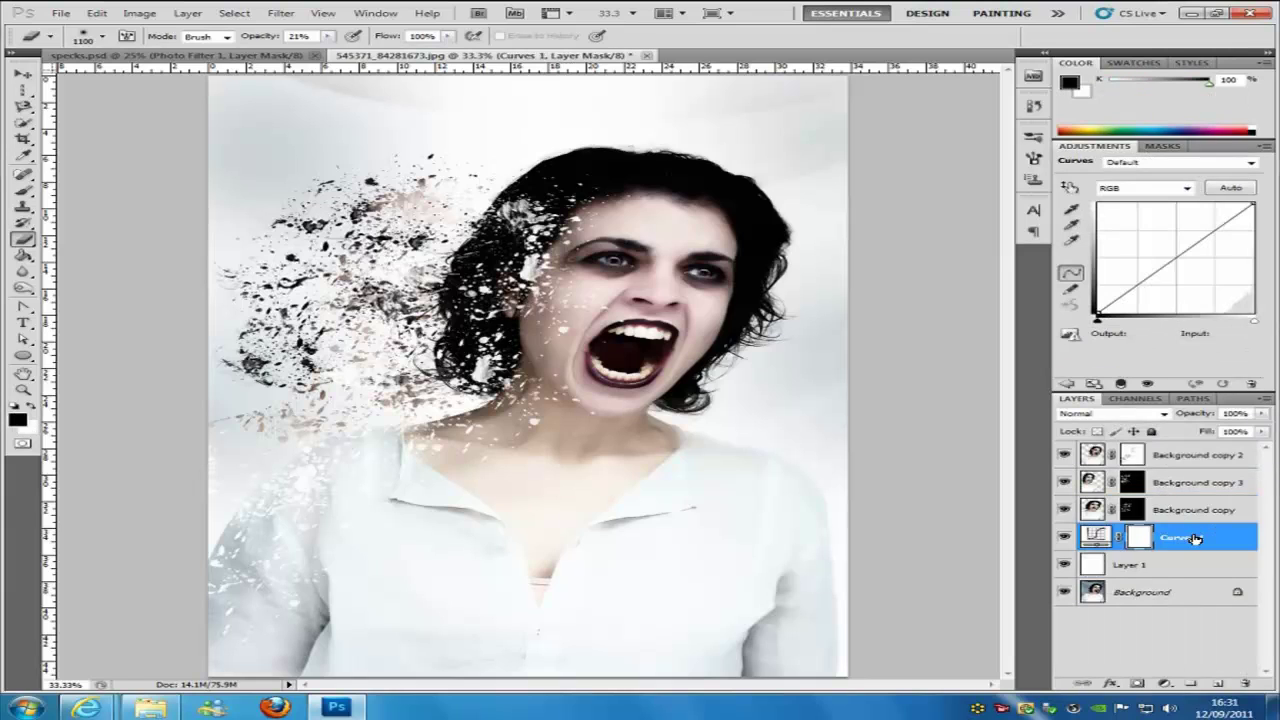
left_click_drag(1195, 537, 1190, 508)
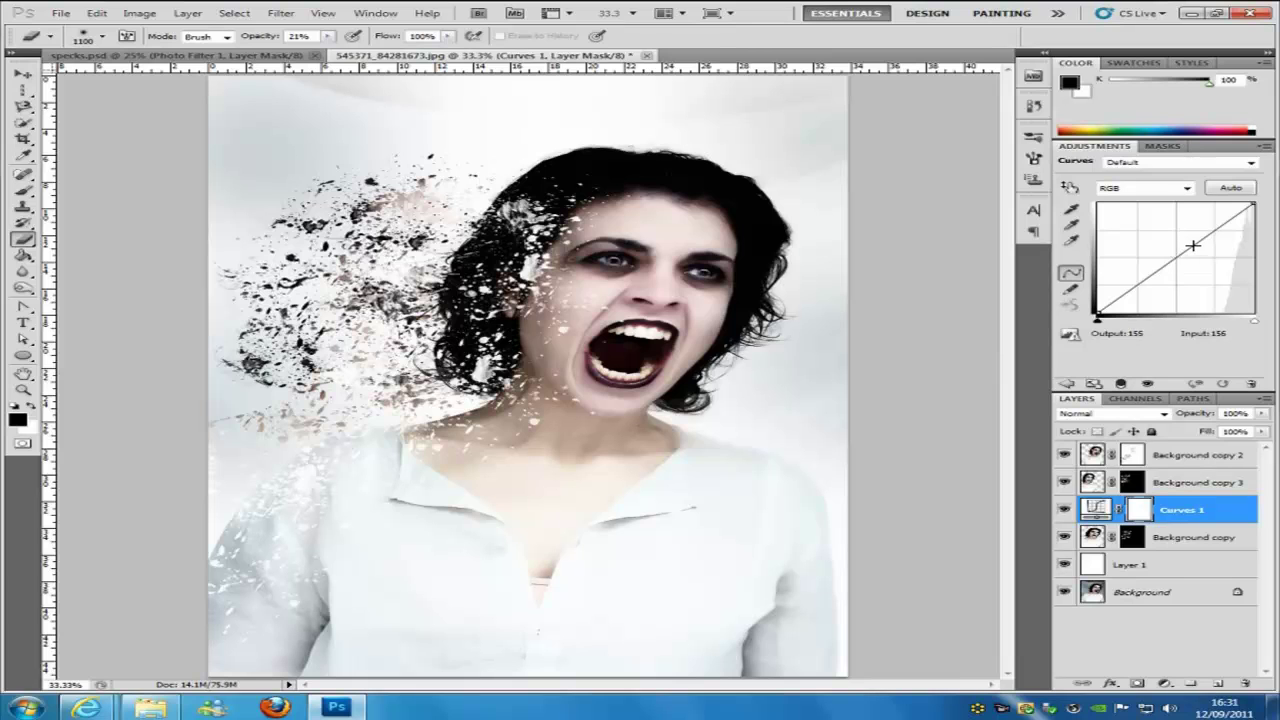
Darken the midtones of the Curves 1 adjustment by pulling the curve to output 126 at input 148.
mouse_move(1193, 245)
left_mouse_down()
mouse_move(1177, 234)
mouse_move(1196, 251)
mouse_move(1188, 259)
left_mouse_up()
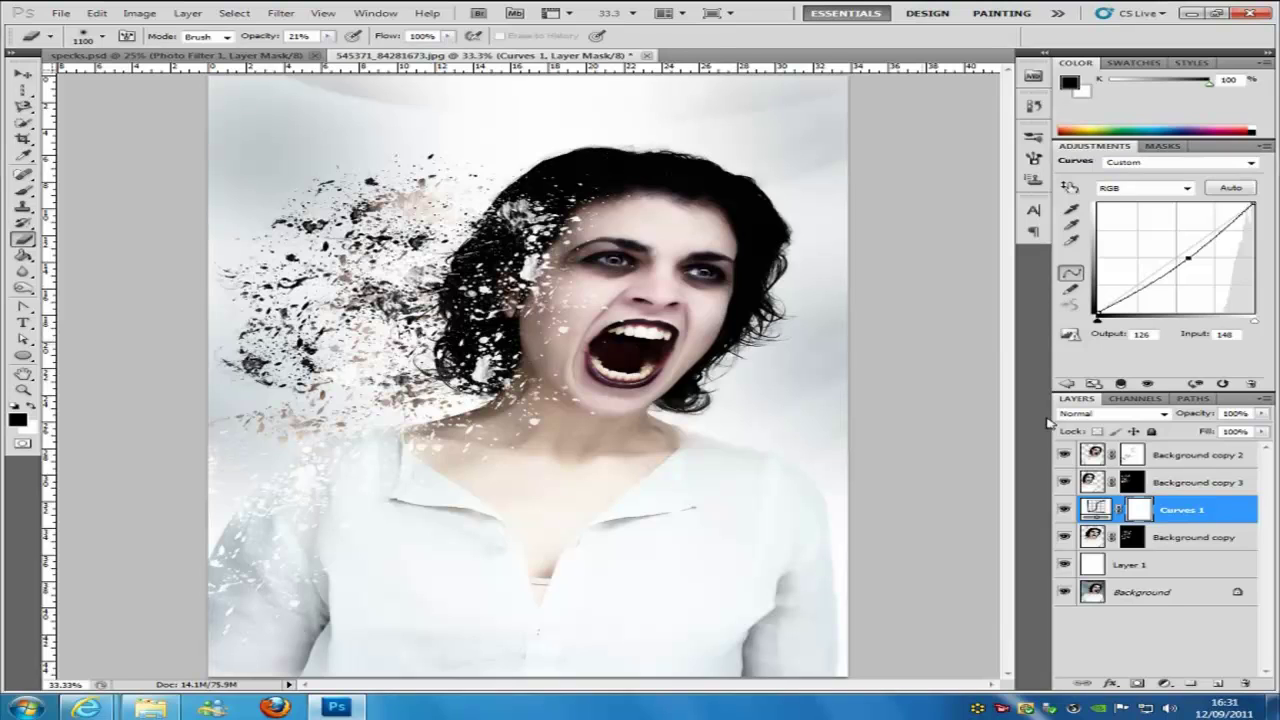
Make white the foreground colour and add a new empty layer directly above Background copy 2.
key("x")
left_click(1215, 458)
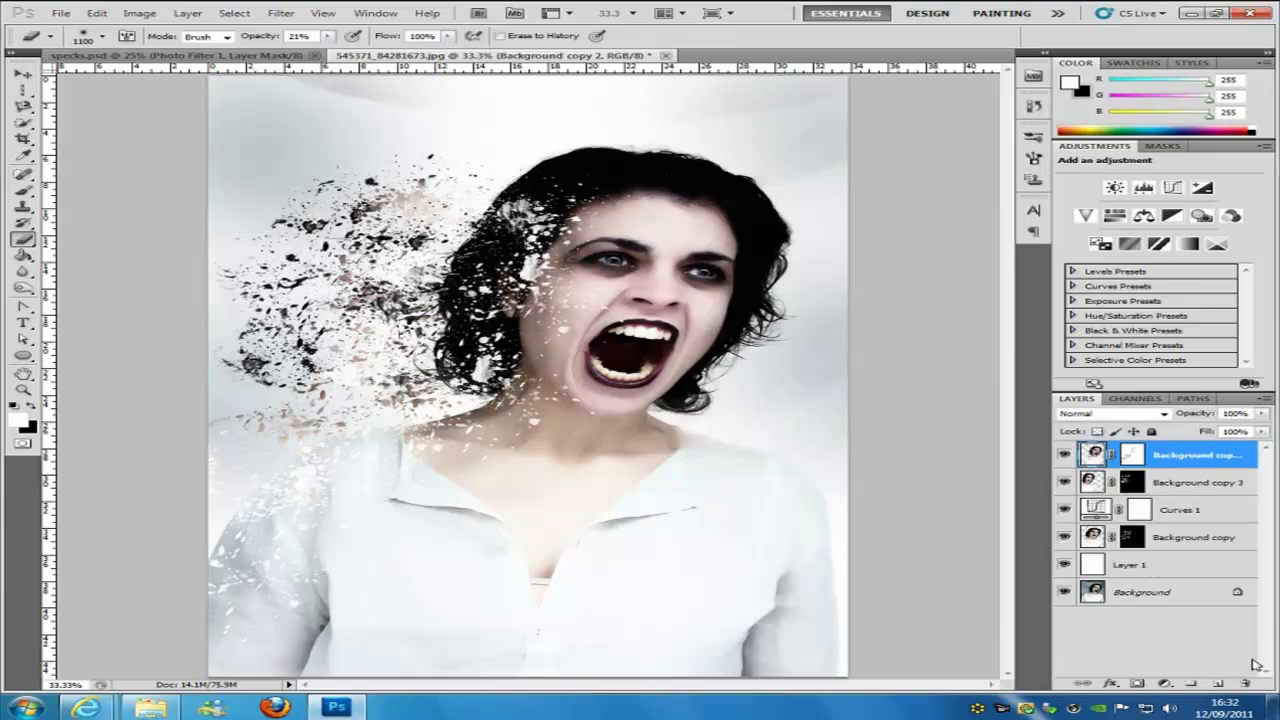
left_click(1218, 683)
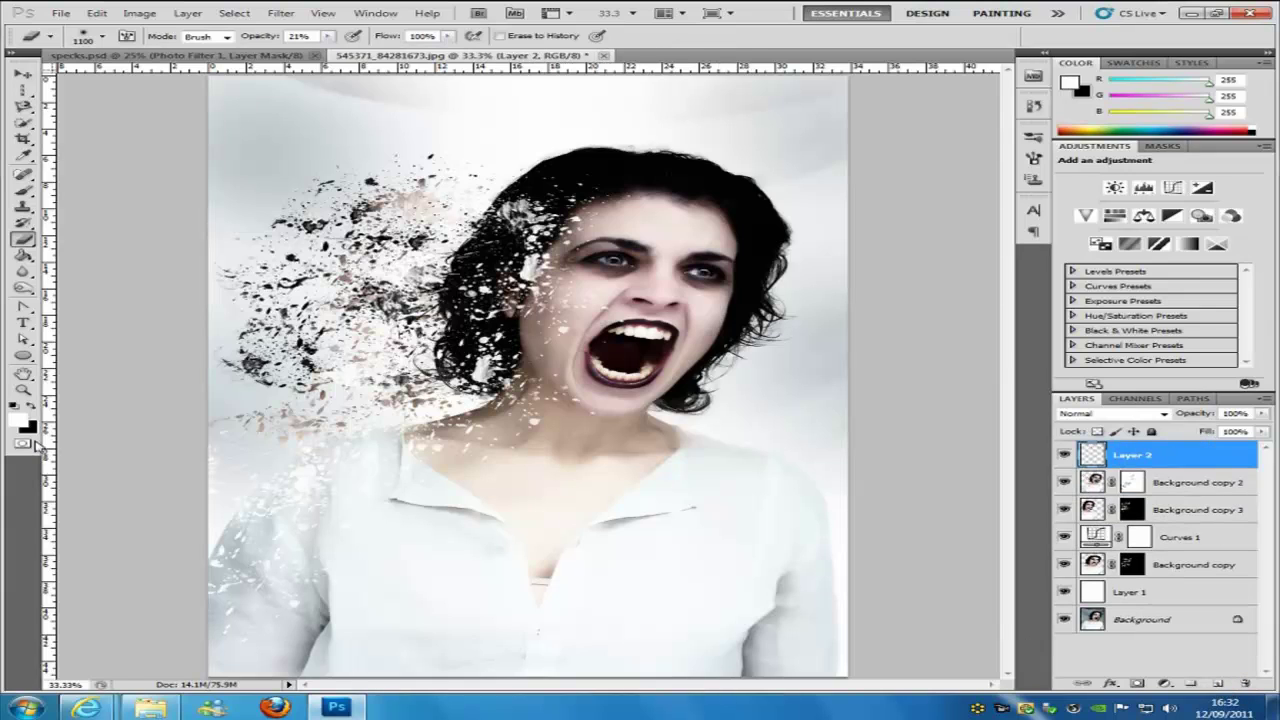
Set a soft white Brush to 50% opacity and 1100 px, and dab a faint glow over the hair's upper right edge on Layer 2.
left_click(23, 189)
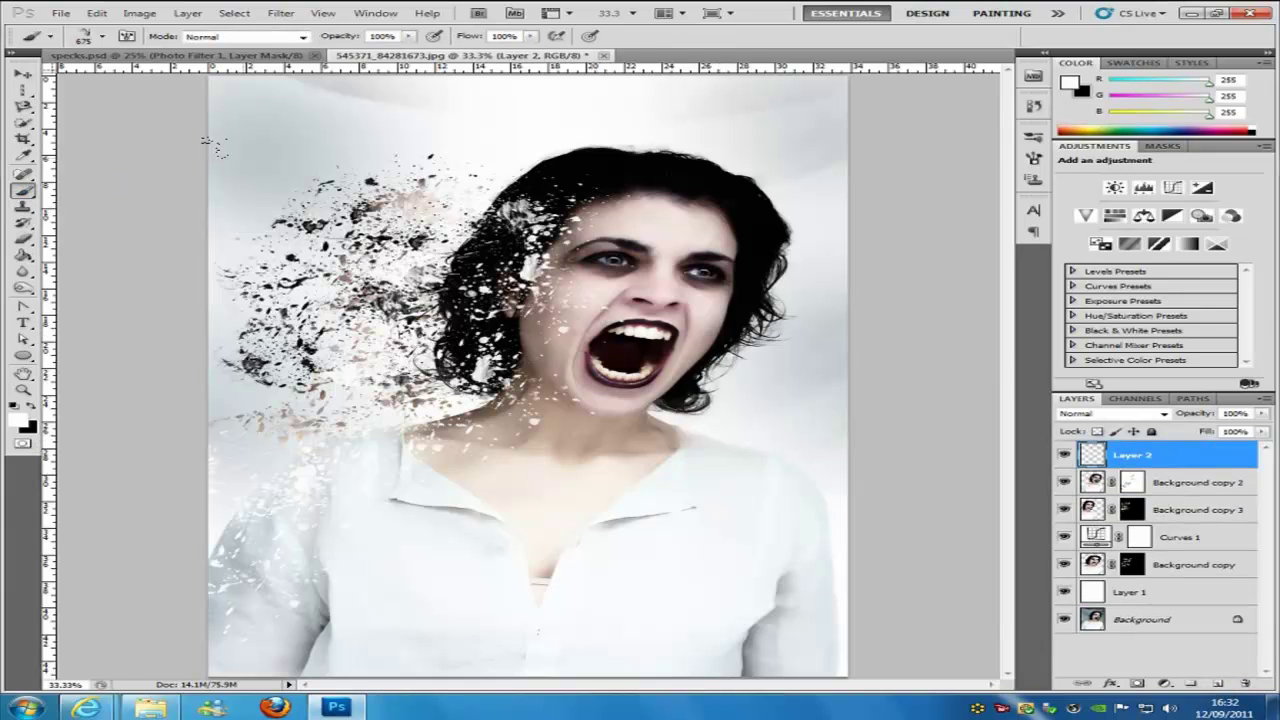
left_click(101, 36)
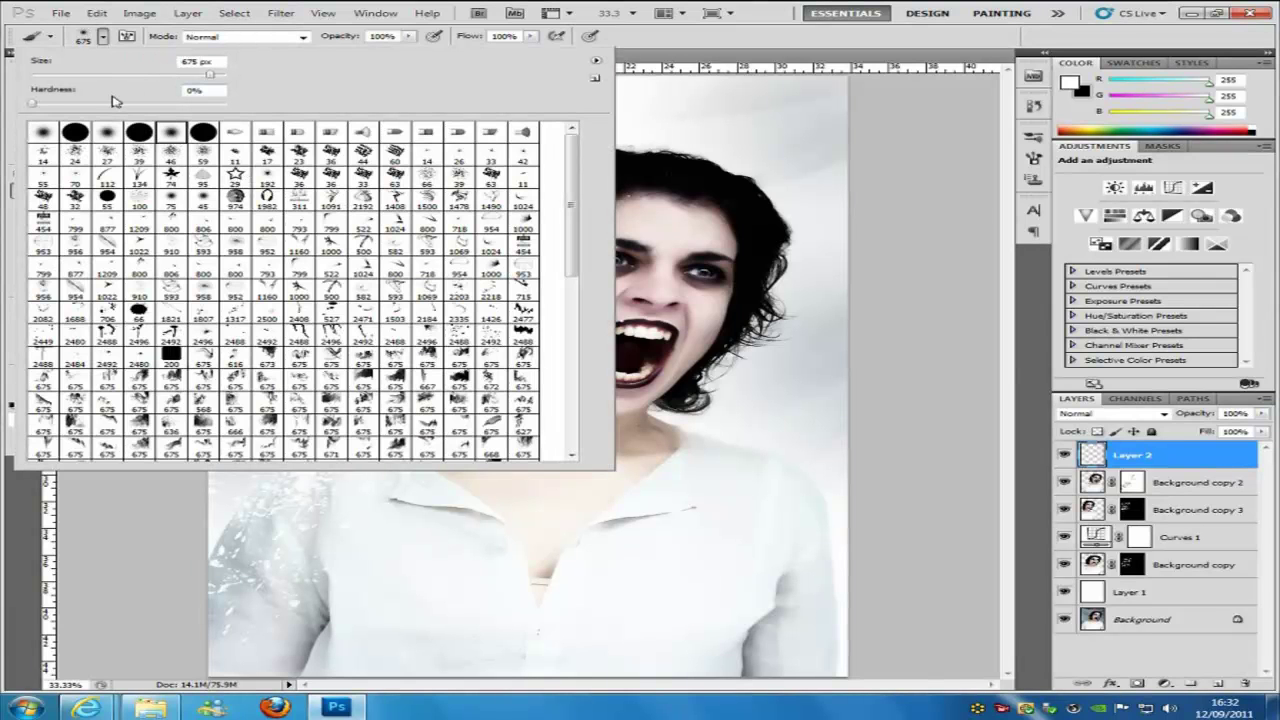
left_click(104, 38)
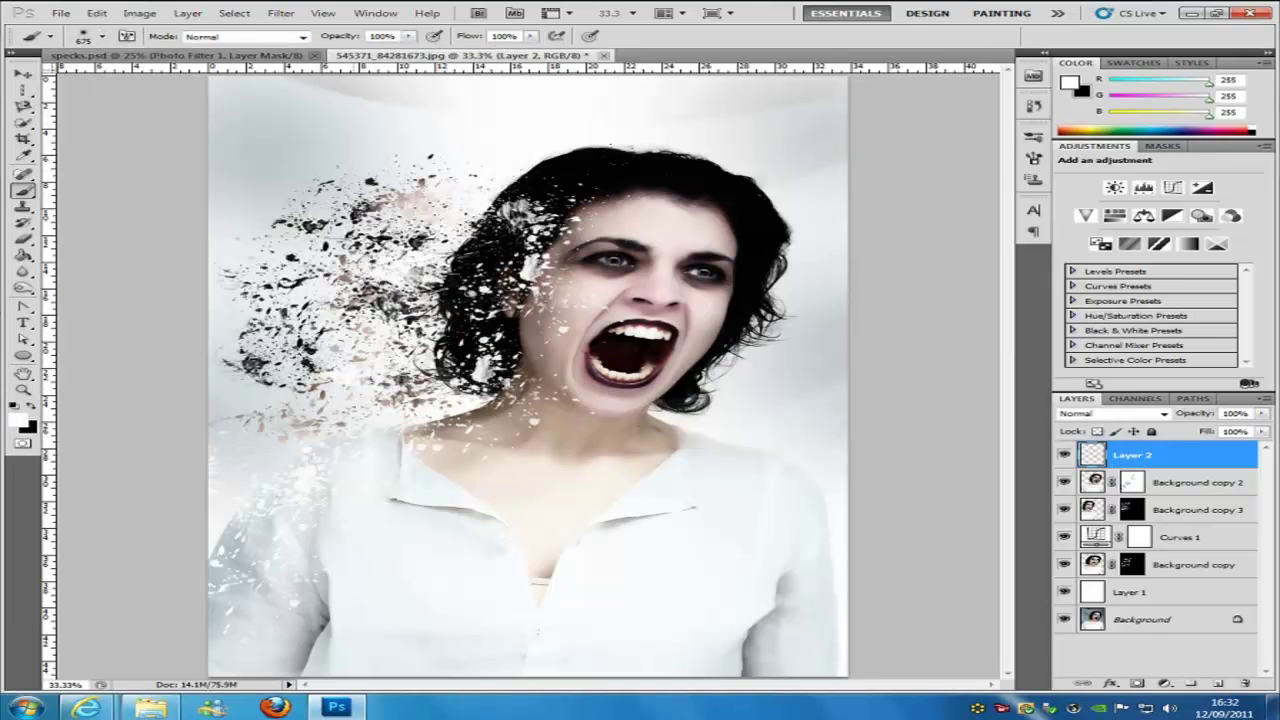
left_click(408, 36)
left_click_drag(411, 52, 364, 48)
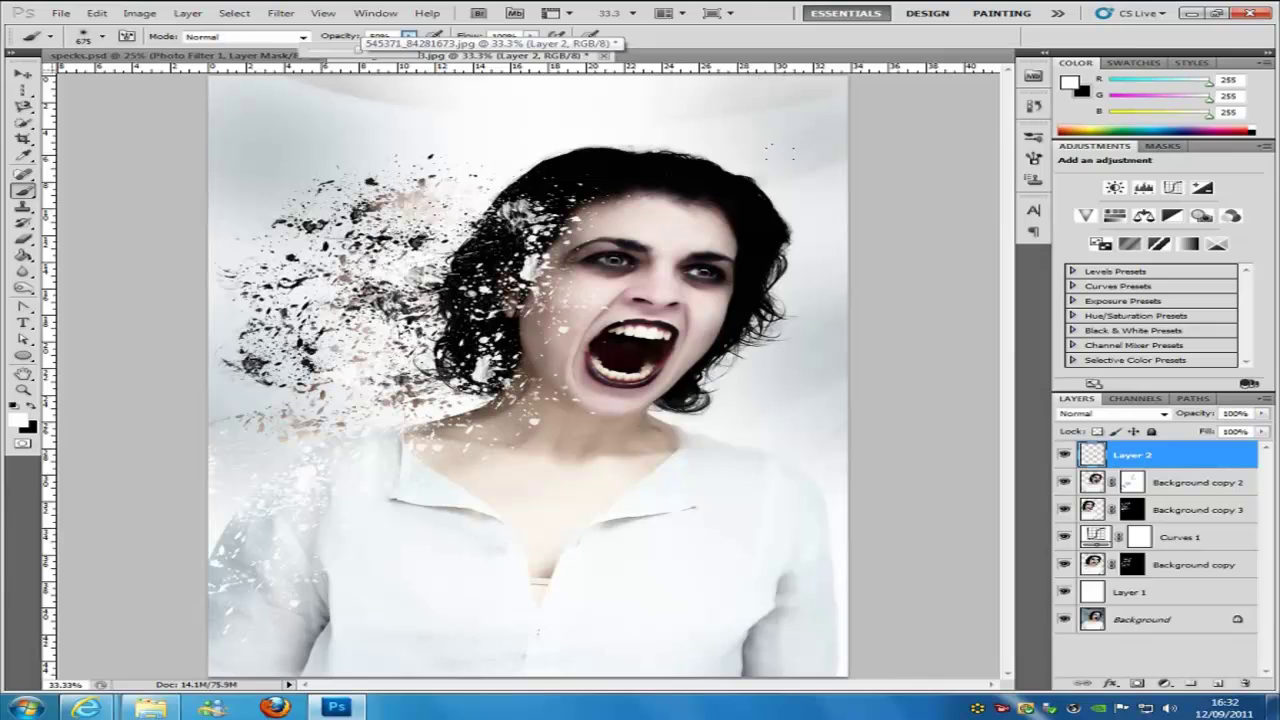
key("bracketright")
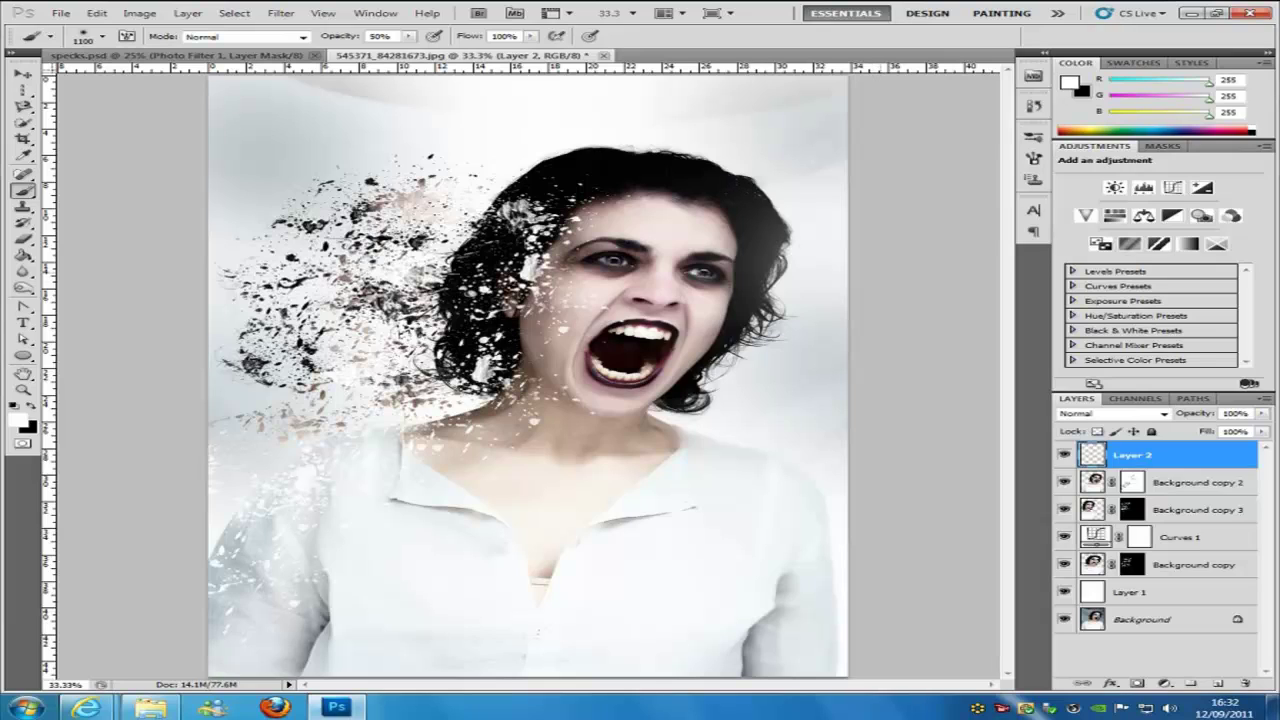
Add a Photo Filter adjustment layer above Layer 2 and set its density to 10%.
left_click(1166, 684)
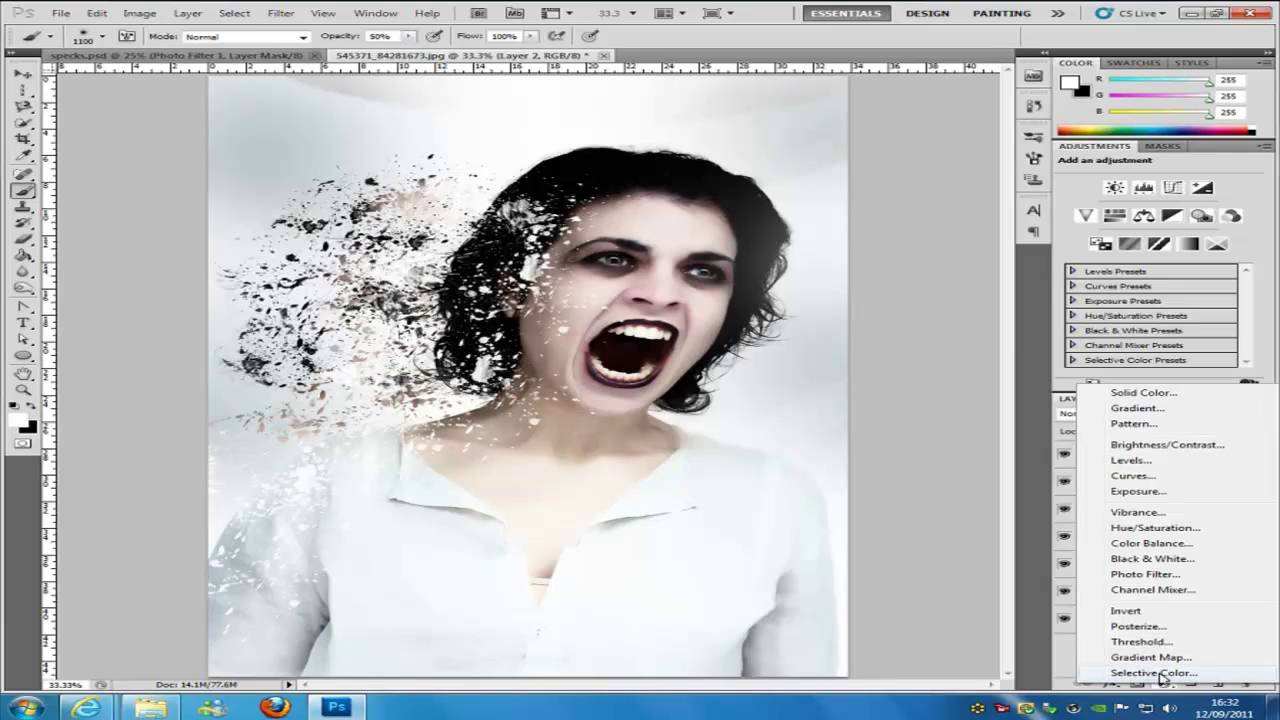
left_click(1148, 575)
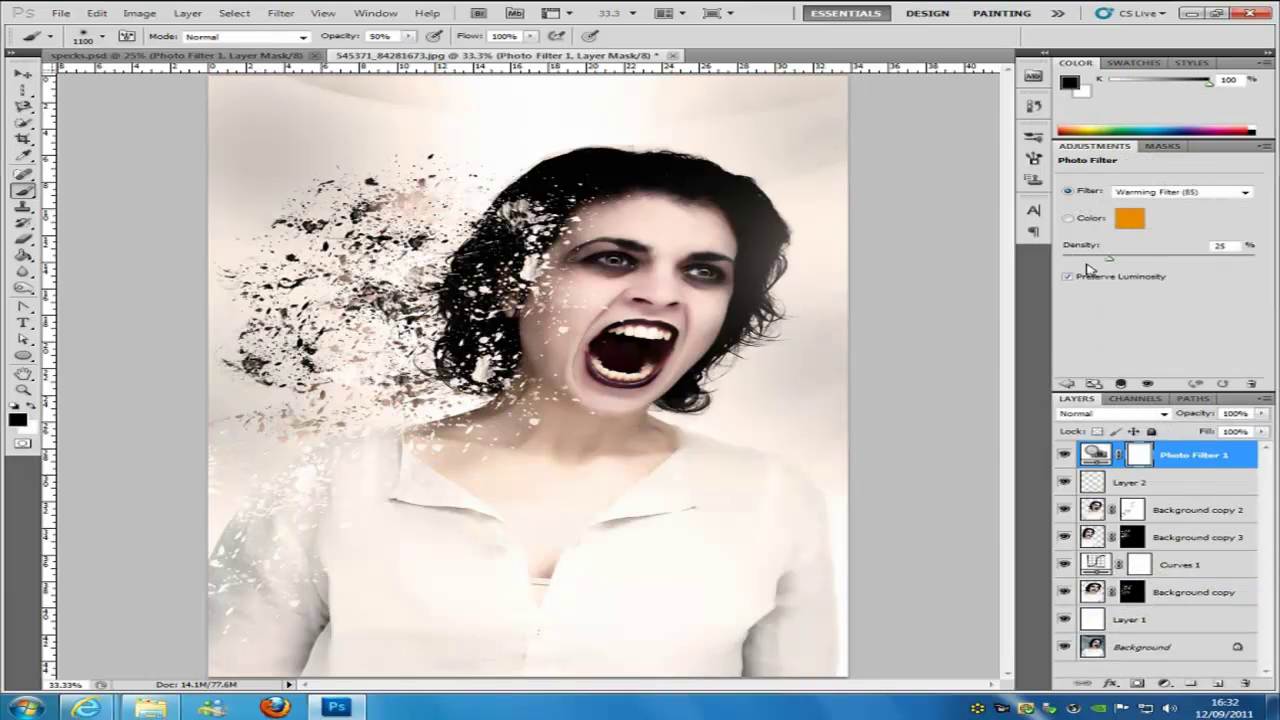
mouse_move(1080, 262)
left_mouse_down()
mouse_move(1276, 262)
mouse_move(1083, 263)
left_mouse_up()
Try out the Photo Filter presets from Sepia onward, settle on Deep Blue and set its density to 20%.
left_click(1186, 198)
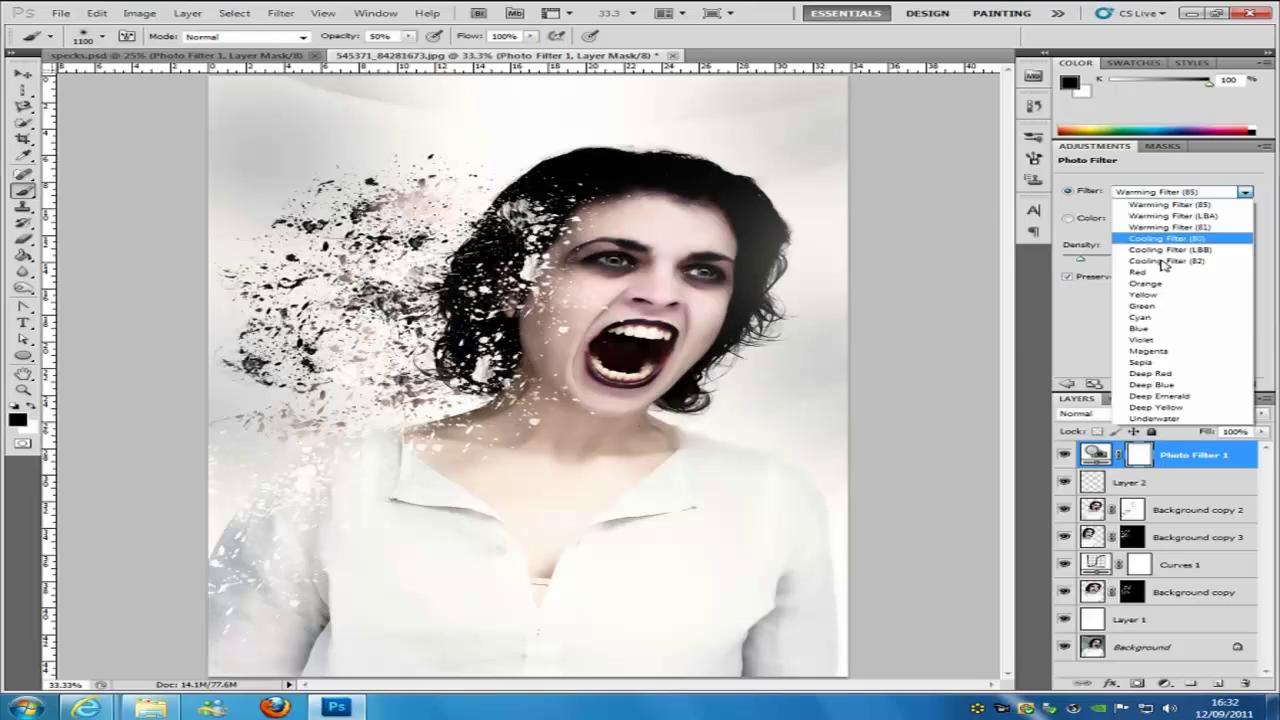
left_click(1158, 362)
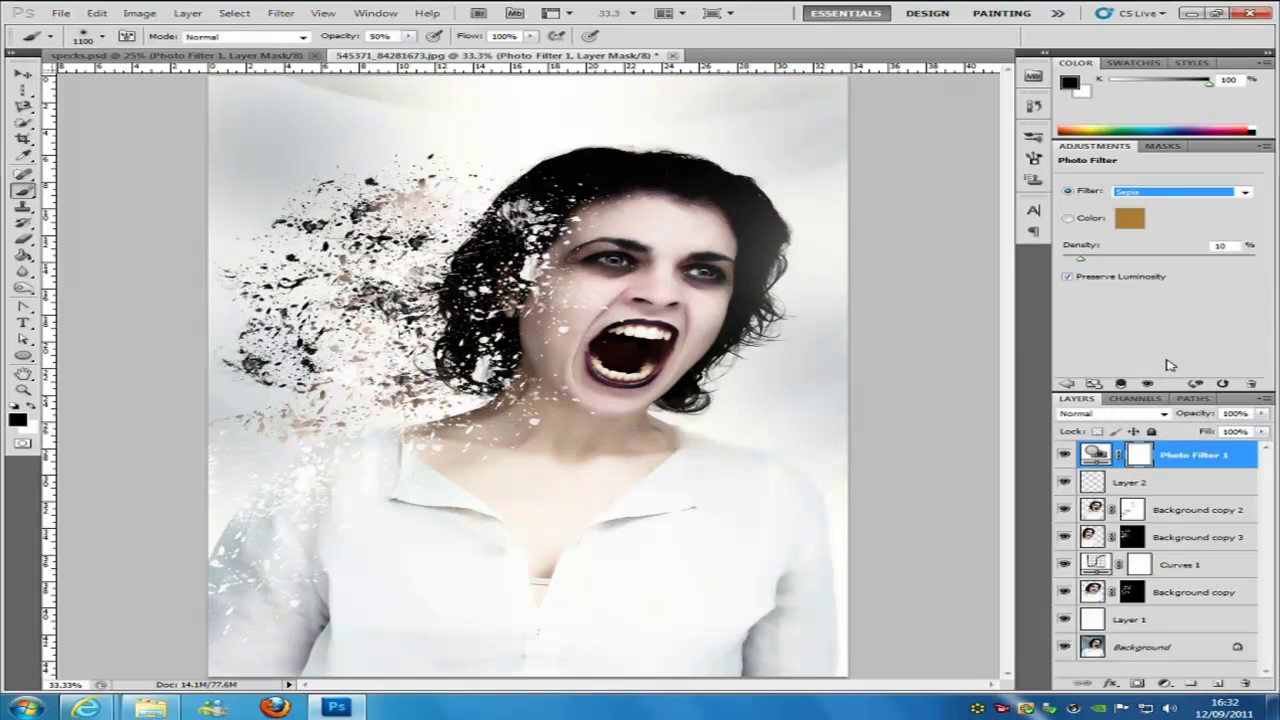
key("Down")
key("Down")
key("Down")
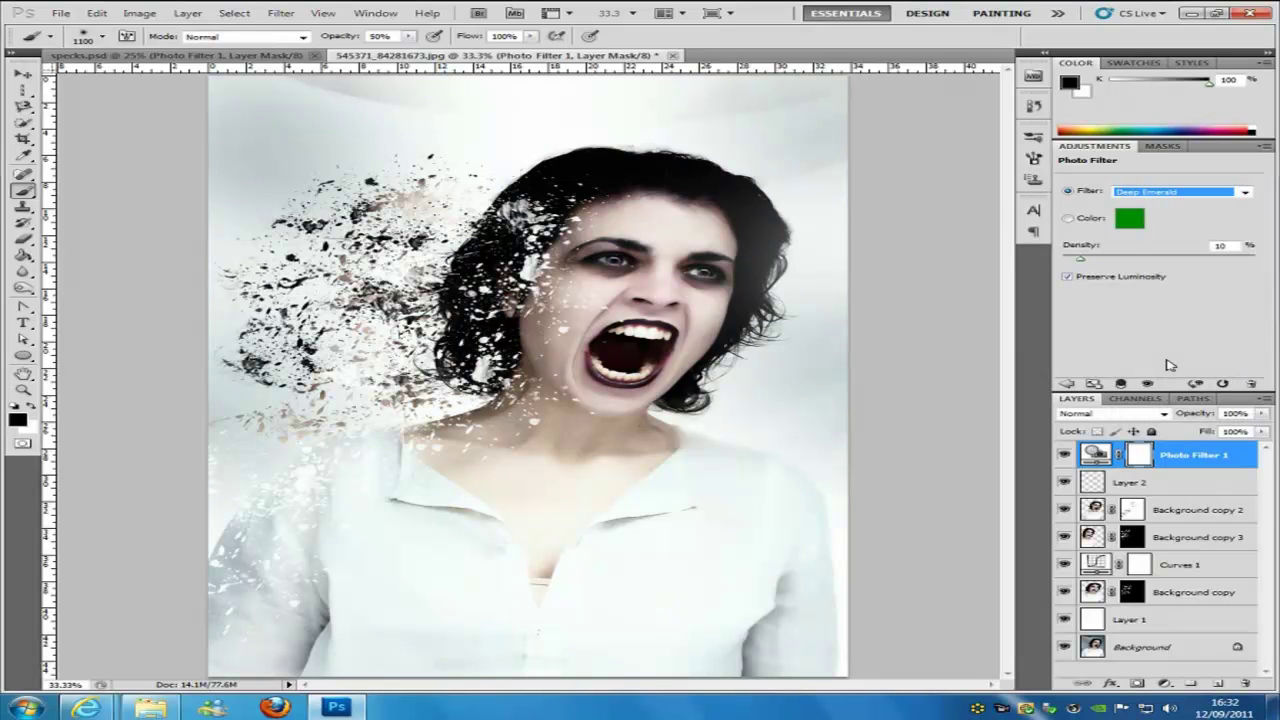
key("Down")
key("Up")
key("Up")
key("Up")
key("Up")
key("Up")
key("Up")
key("Down")
key("Down")
key("Down")
key("Down")
key("Down")
key("Up")
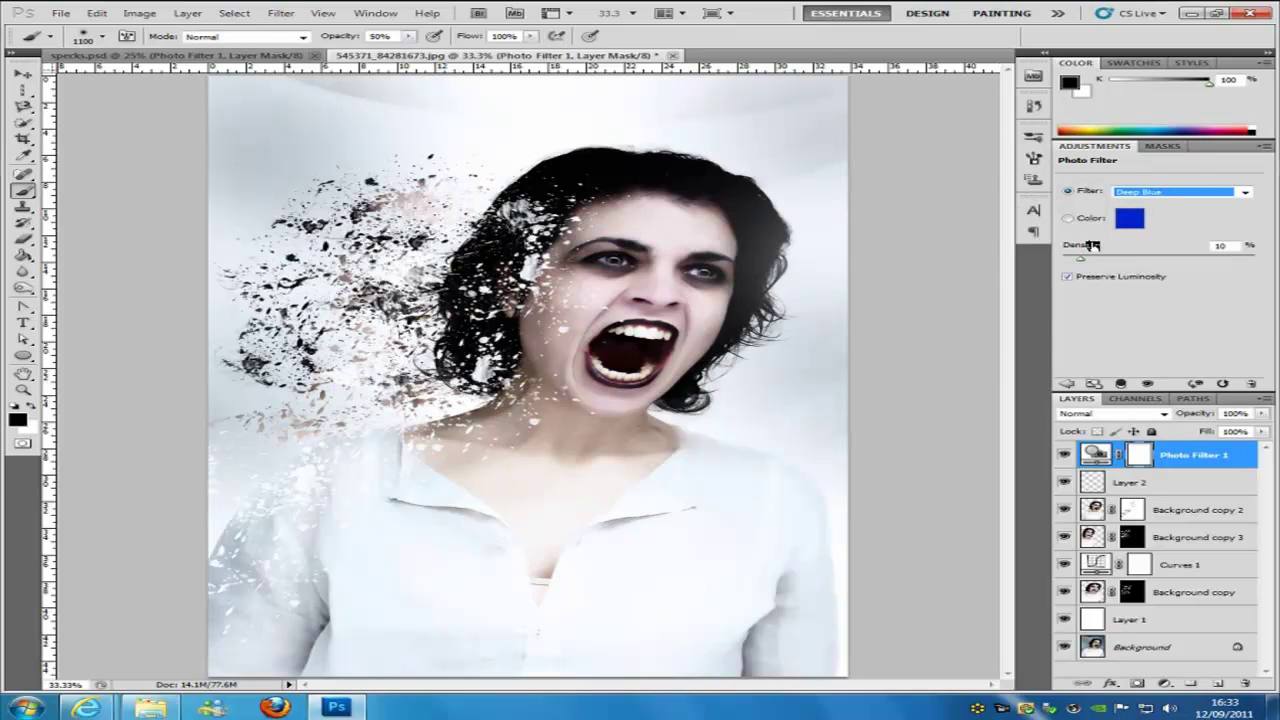
mouse_move(1083, 262)
left_mouse_down()
mouse_move(1170, 264)
mouse_move(1100, 274)
left_mouse_up()
left_click_drag(1093, 270, 1101, 271)
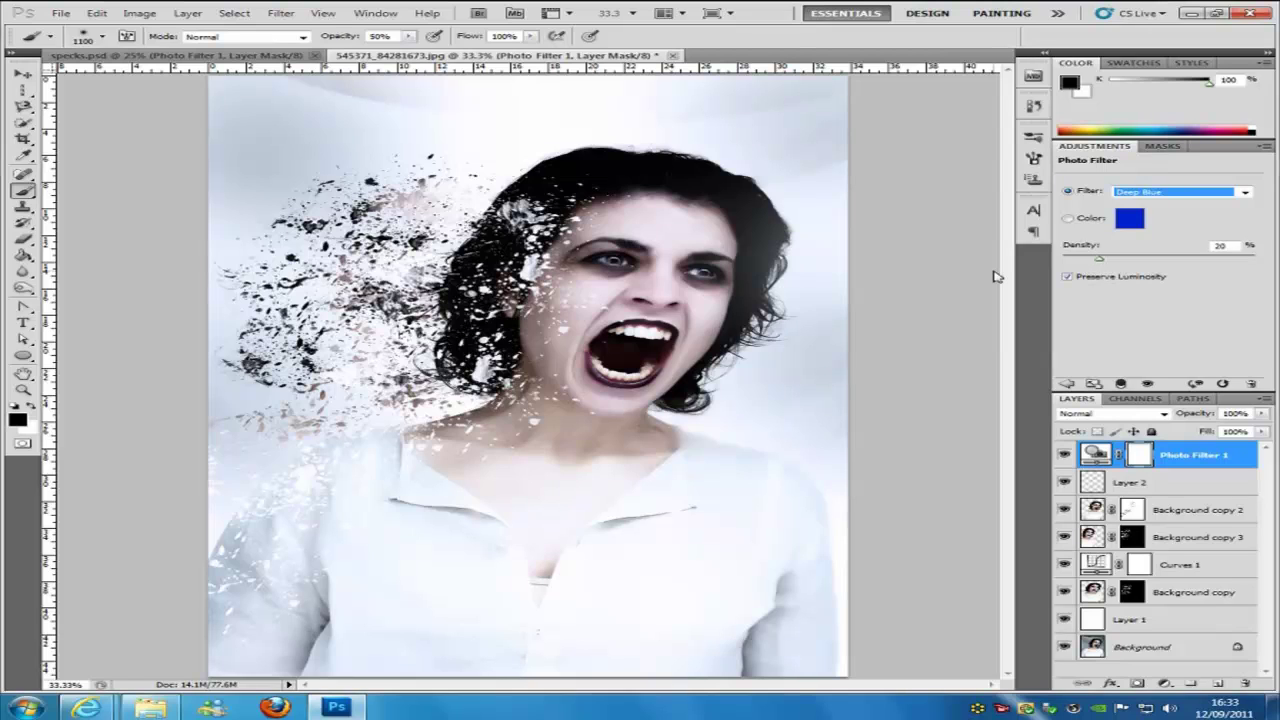